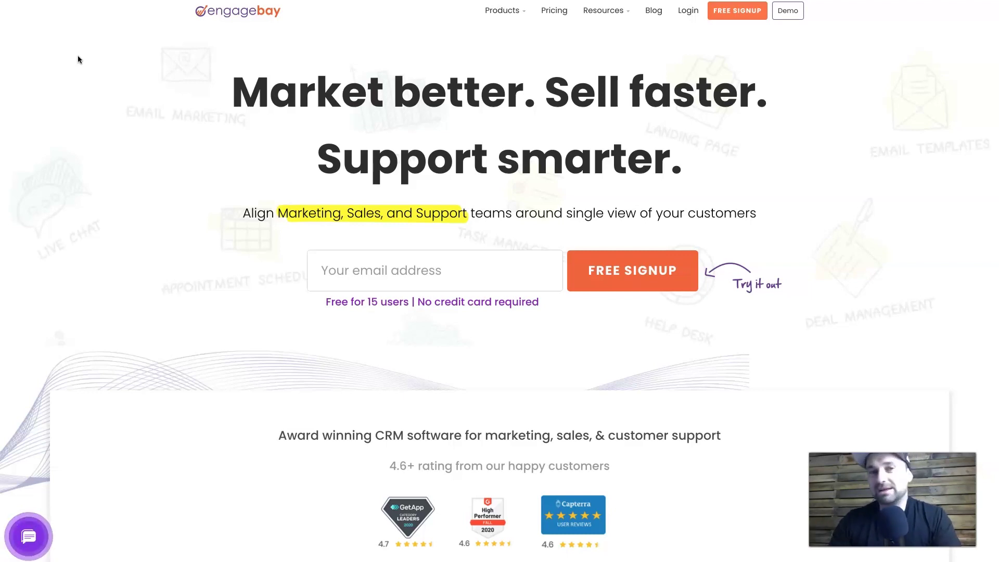
Examine the homepage's feature overview and the feature lists of the All-in-One pricing plans
scroll(256, 177, "down", 20)
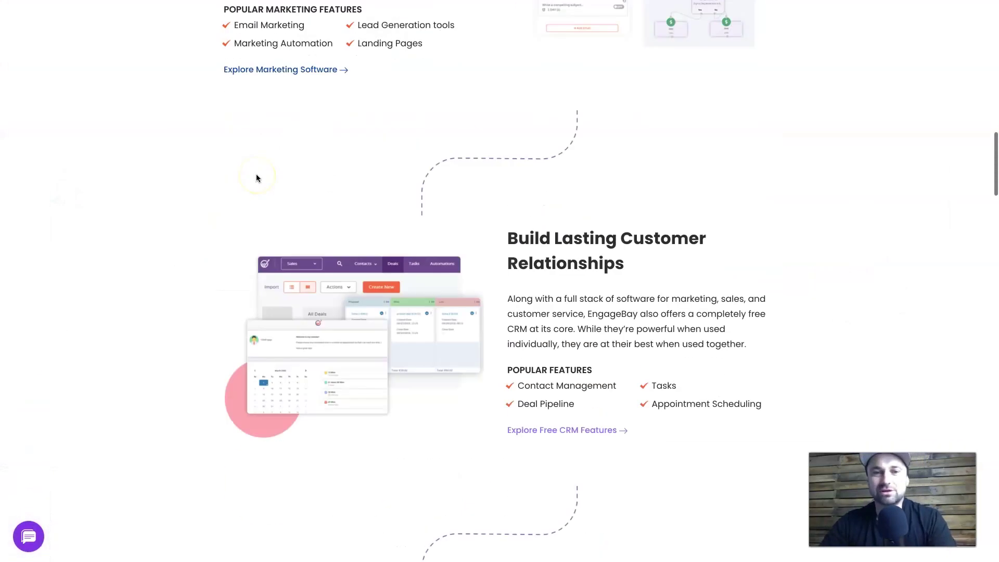
scroll(256, 176, "down", 15)
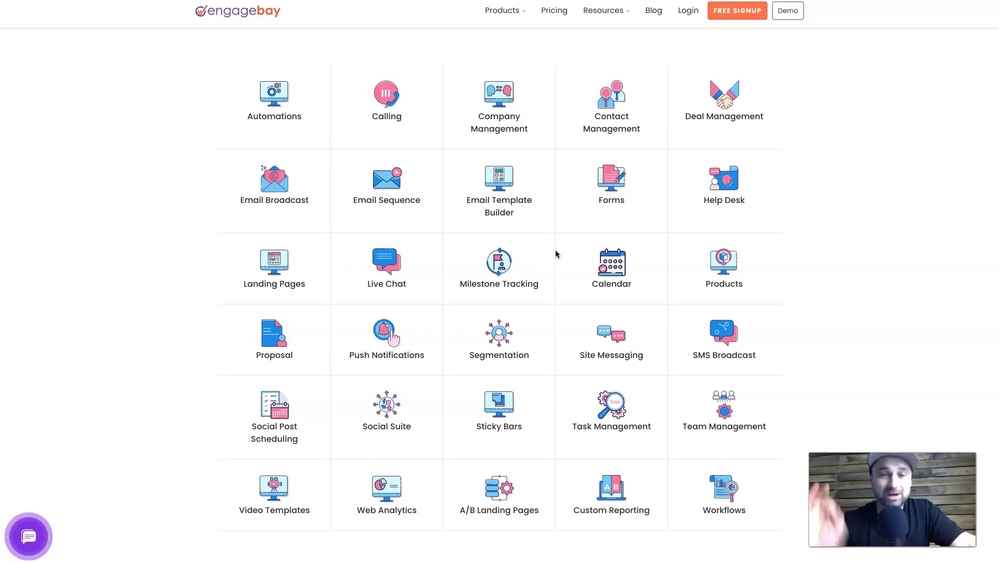
left_click(561, 11)
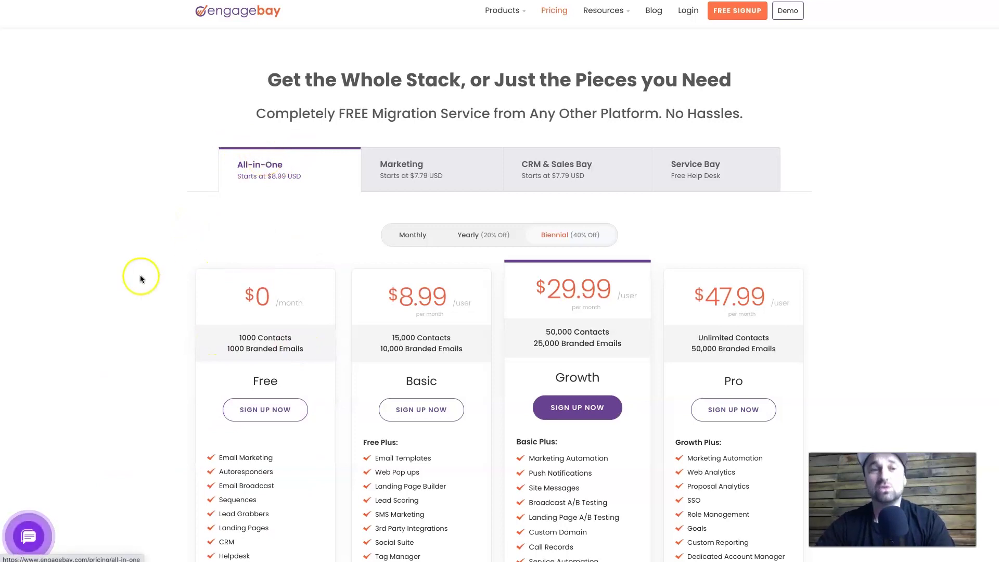
scroll(167, 350, "down", 3)
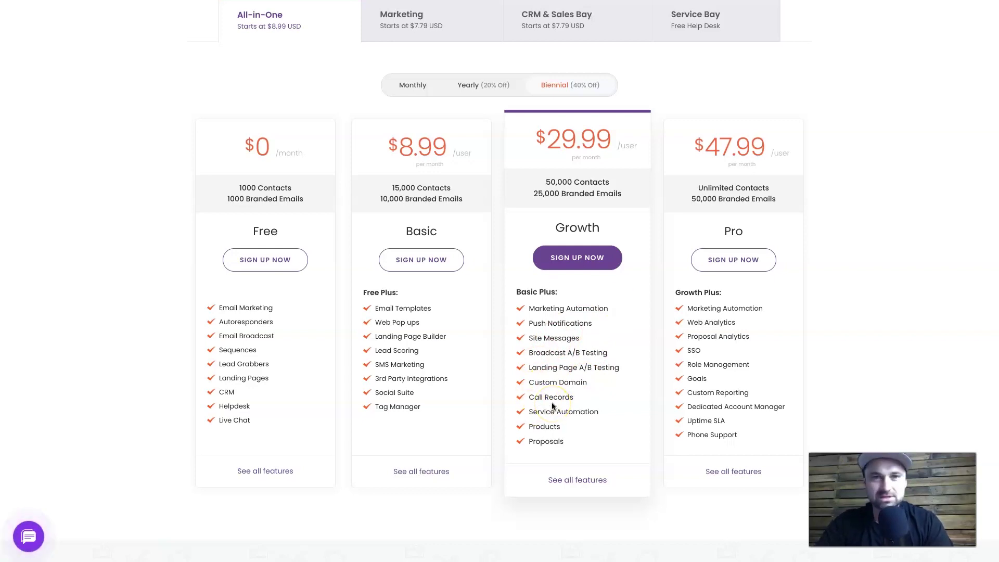
scroll(521, 312, "up", 3)
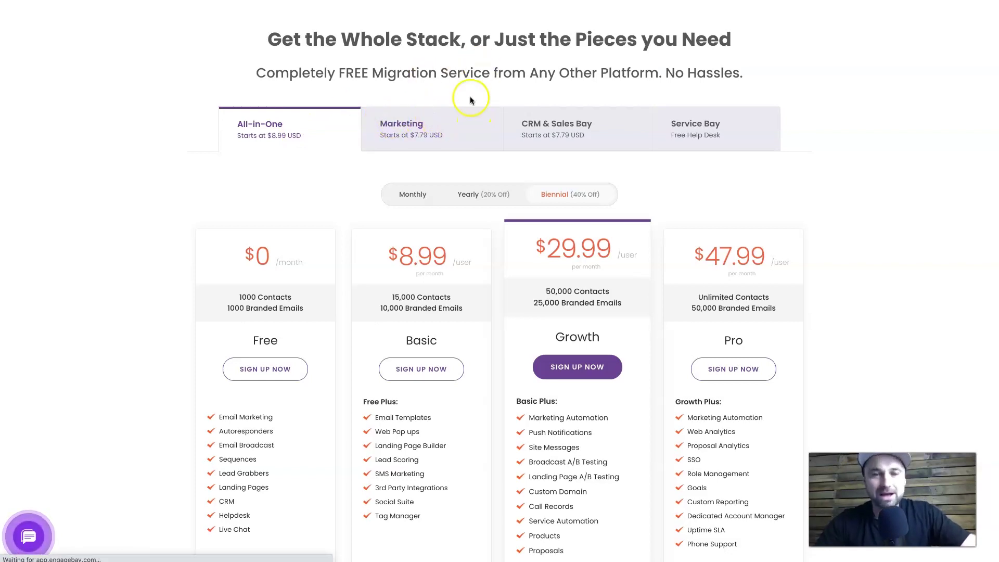
Compare the Marketing plans' pricing with the All-in-One plans, then review the rest of the All-in-One pricing page
left_click(435, 115)
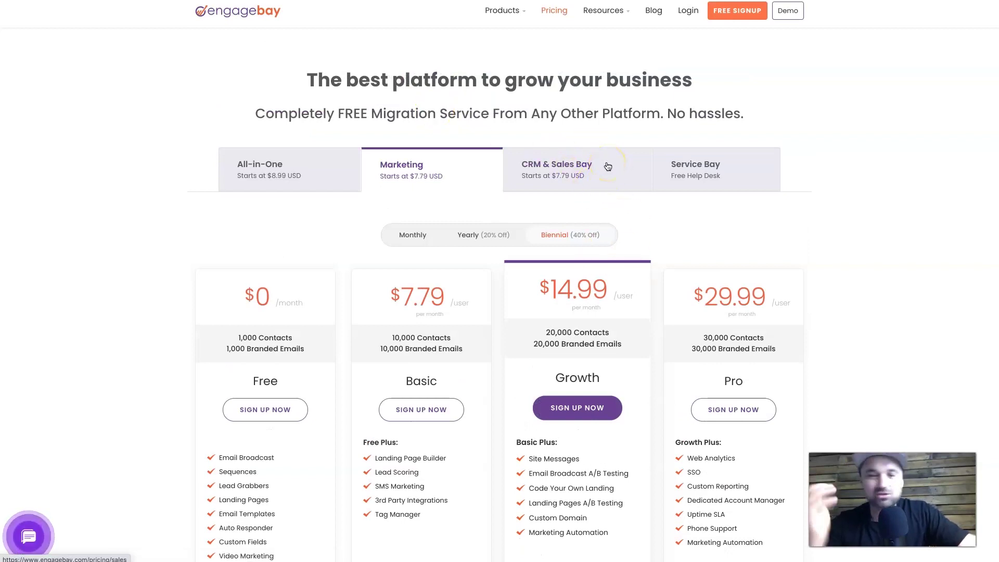
left_click(323, 182)
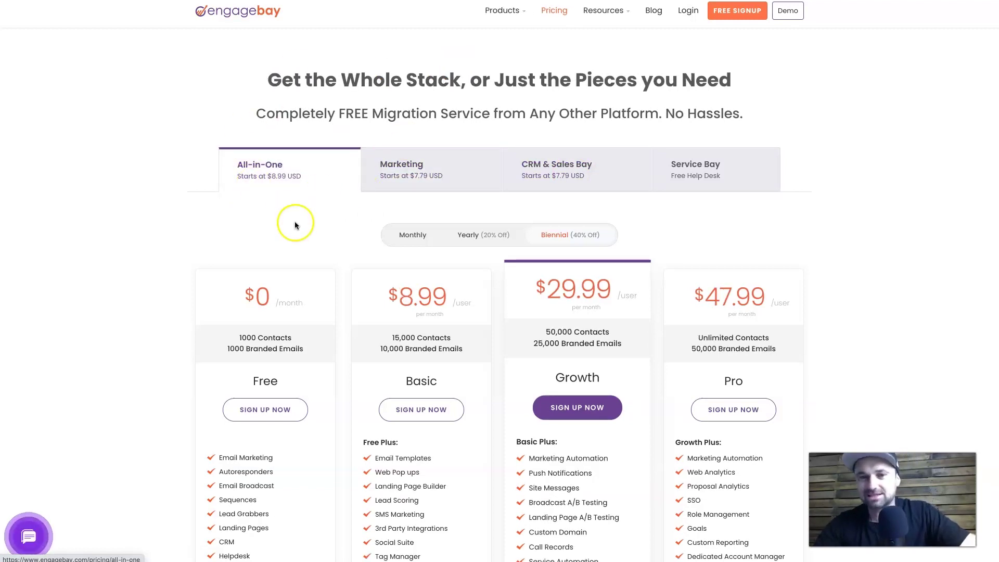
scroll(295, 224, "down", 20)
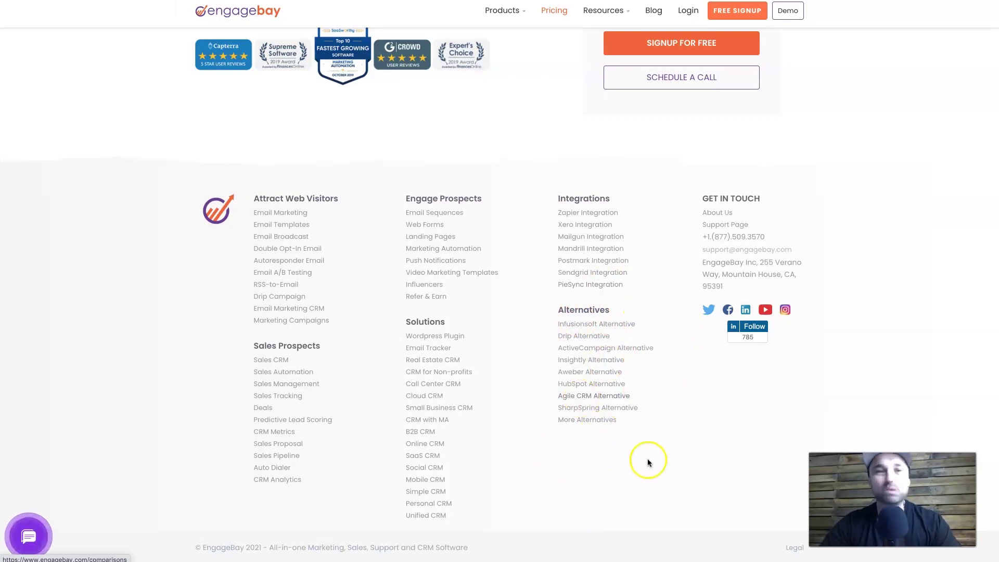
scroll(700, 448, "up", 3)
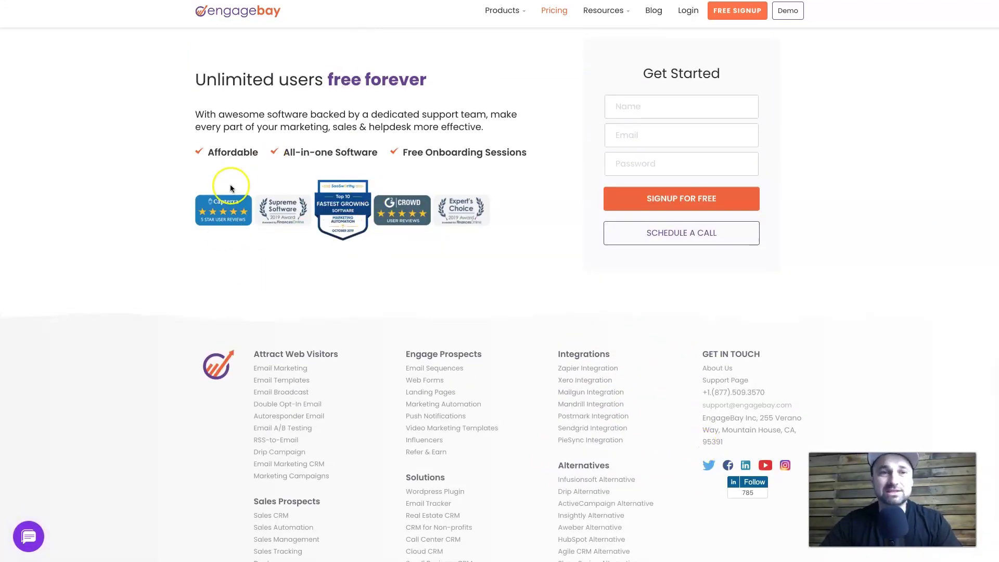
scroll(304, 207, "up", 5)
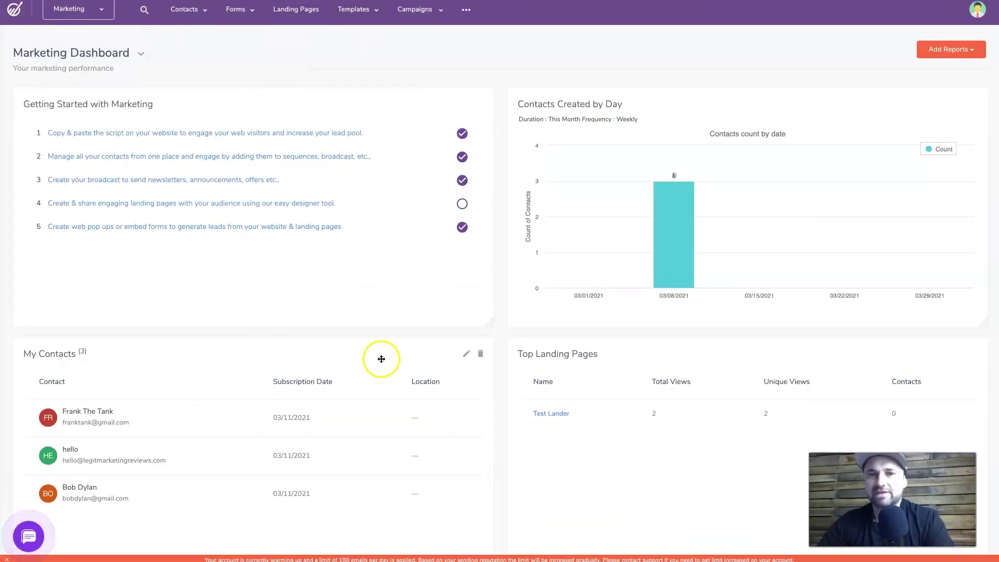
Examine the available product areas and the marketing module's contact, campaign and additional tools, including Push Notifications and Social Suite
mouse_move(189, 29)
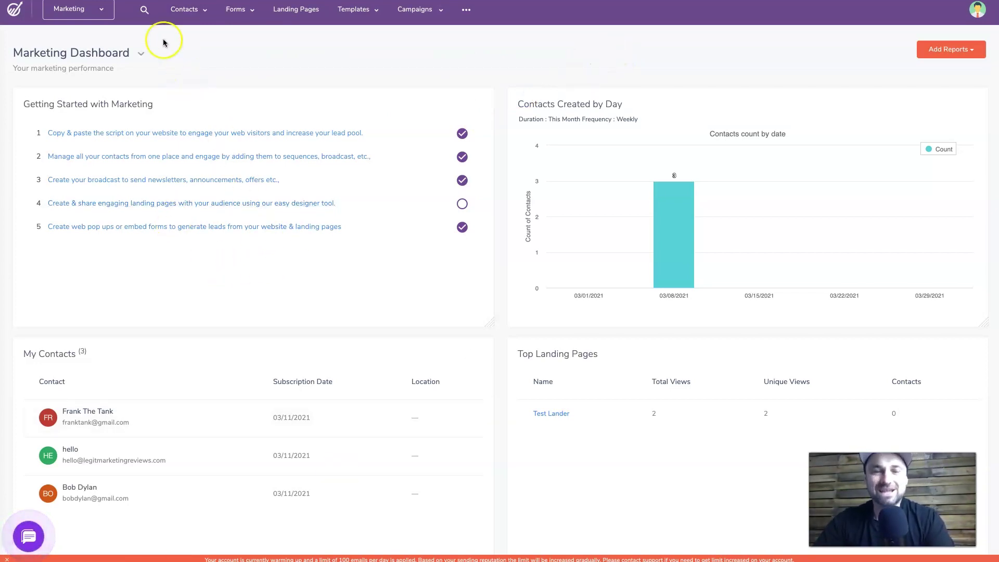
left_click(101, 13)
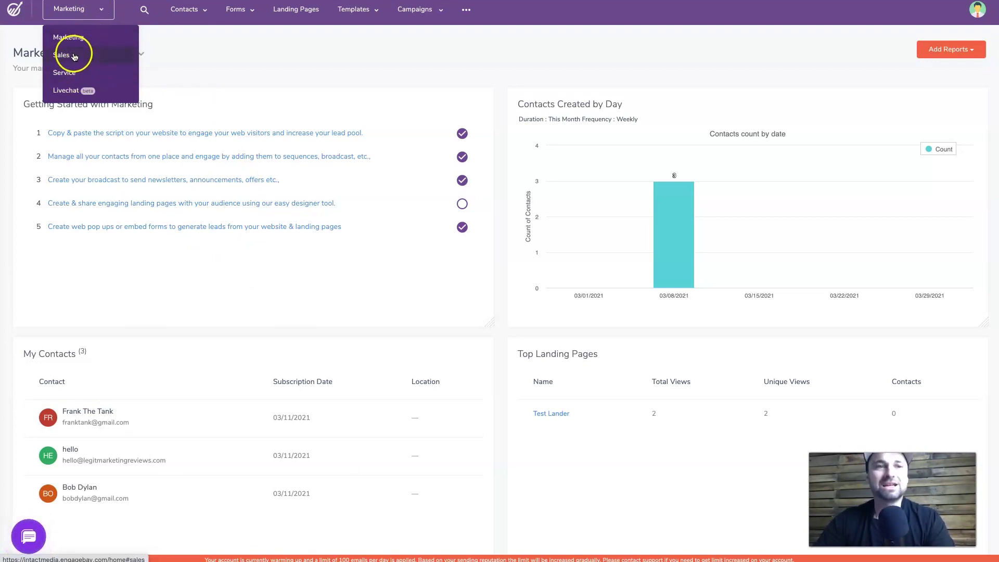
left_click(80, 91)
left_click(89, 38)
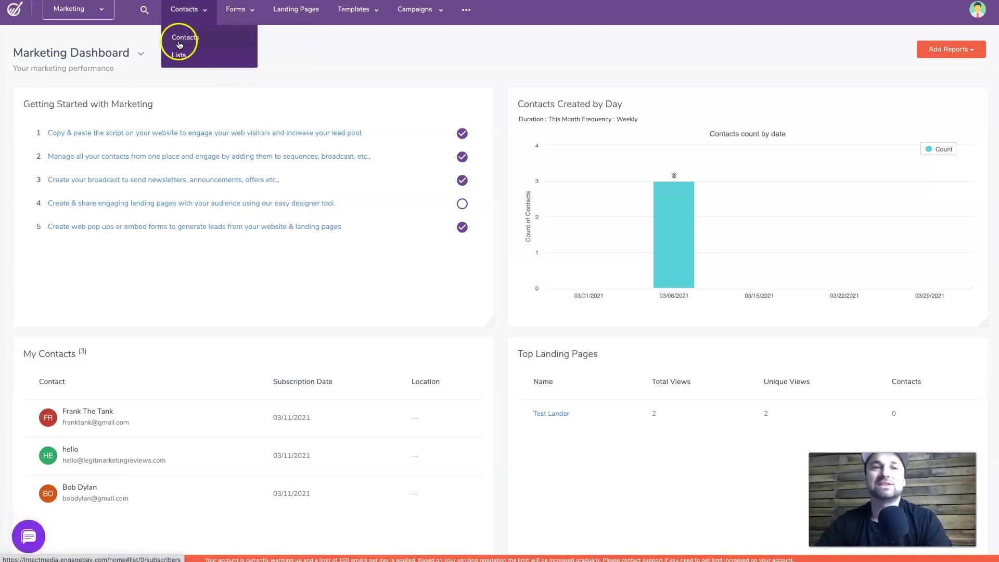
mouse_move(344, 4)
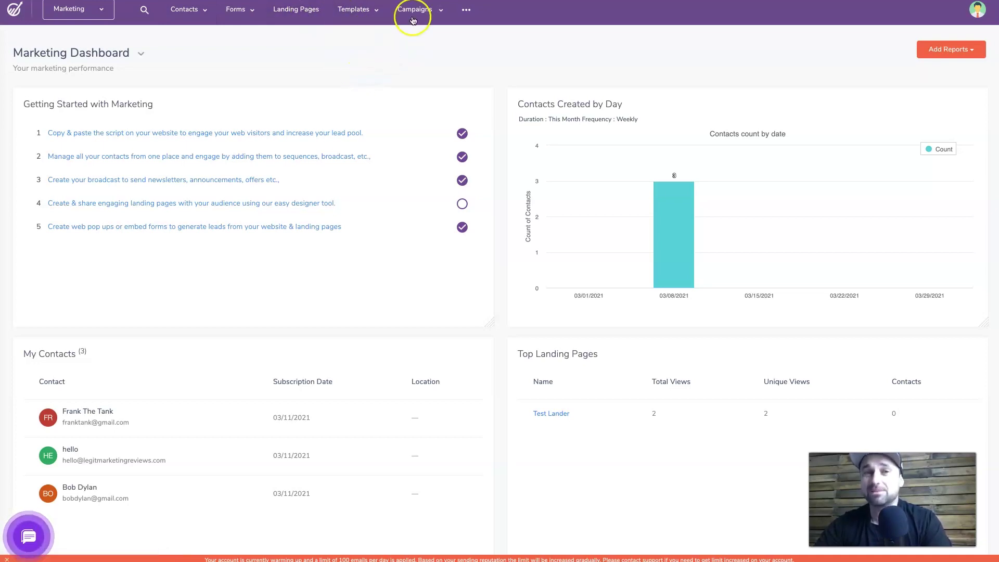
mouse_move(420, 13)
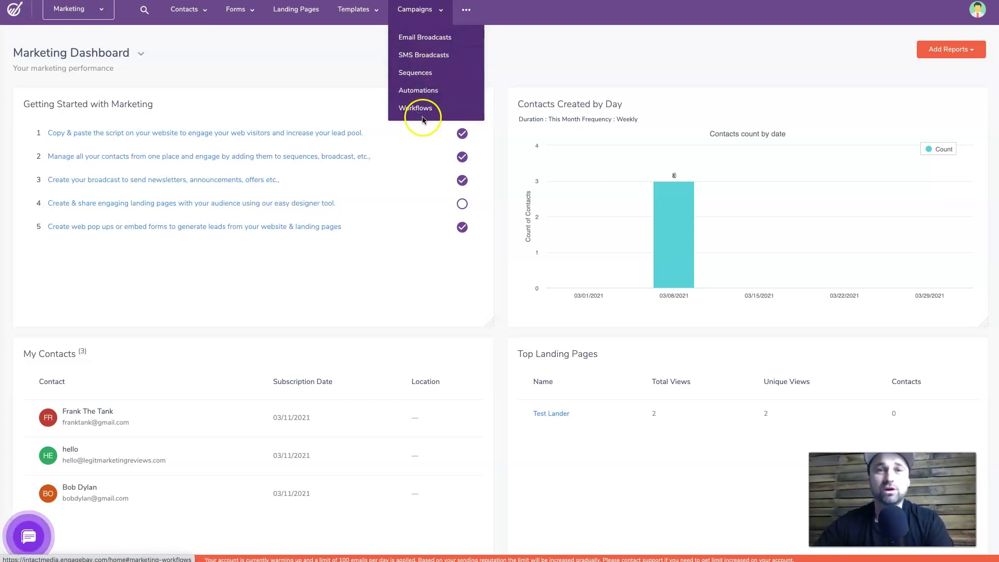
left_click(466, 9)
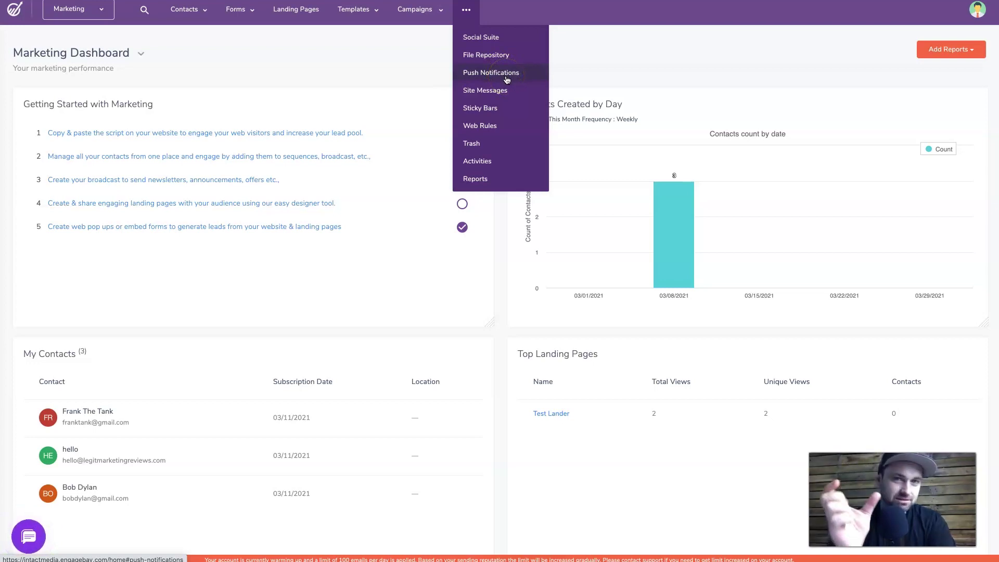
left_click(519, 124)
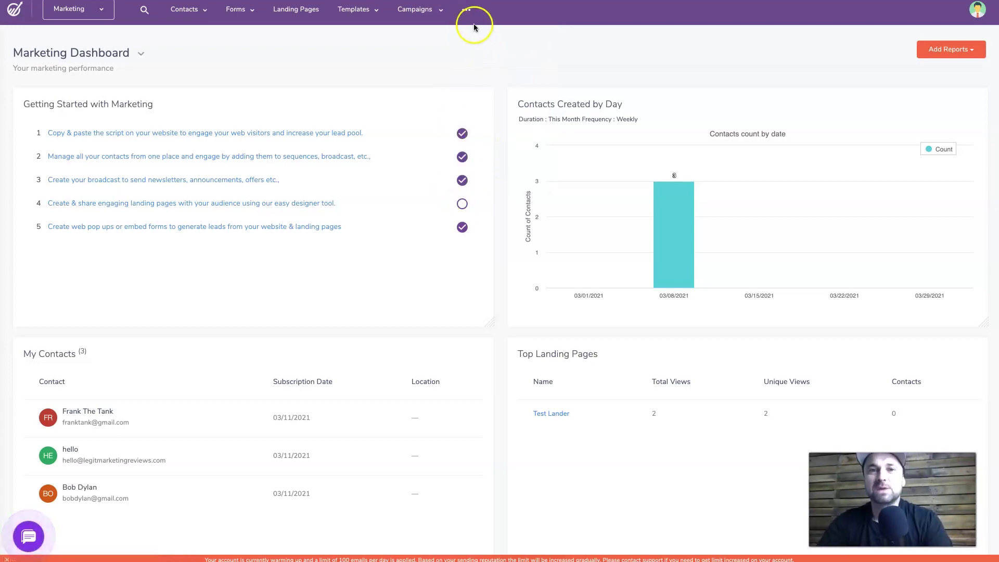
left_click(479, 72)
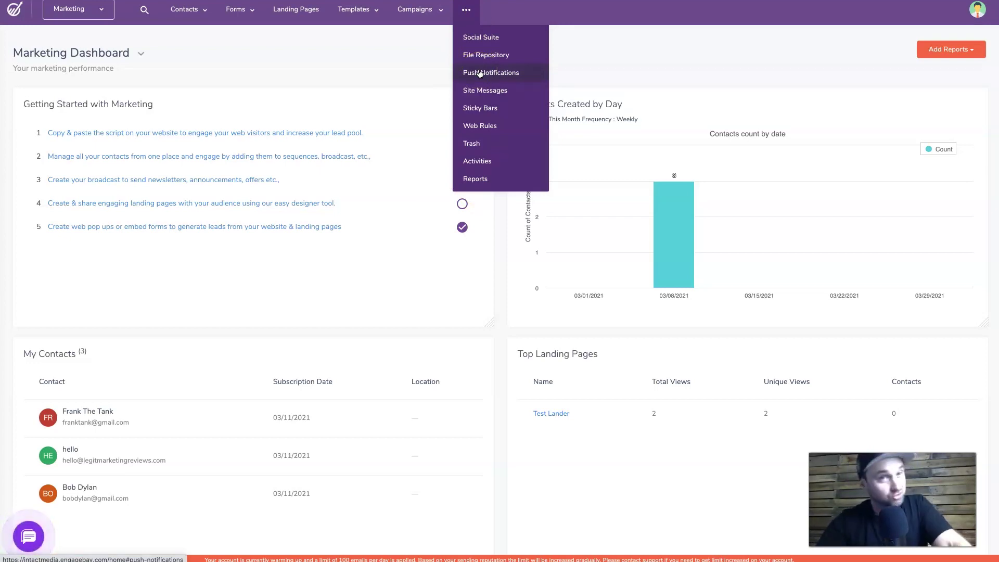
left_click(481, 34)
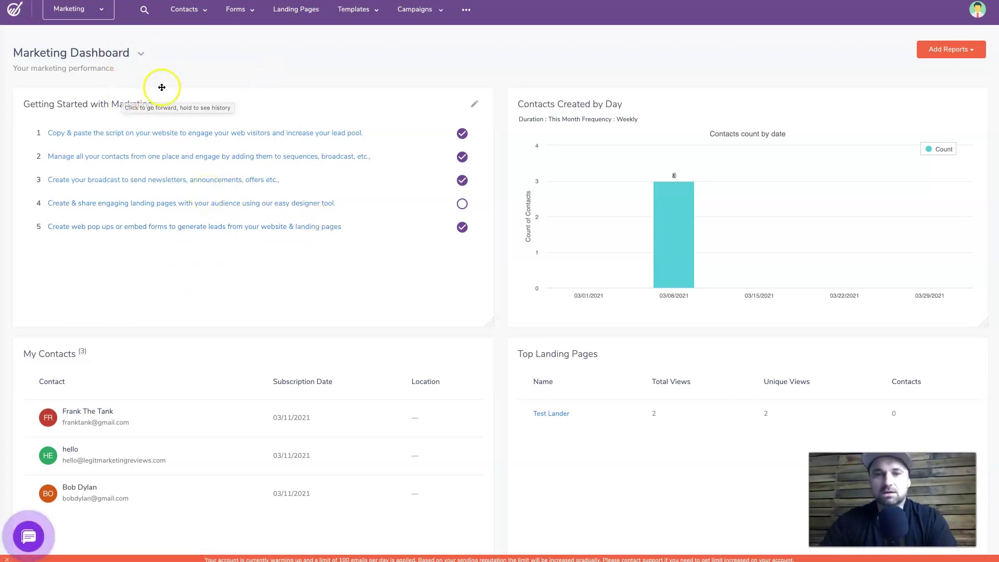
Open the marketing contacts list and display the details of the first contact in it
left_click(193, 13)
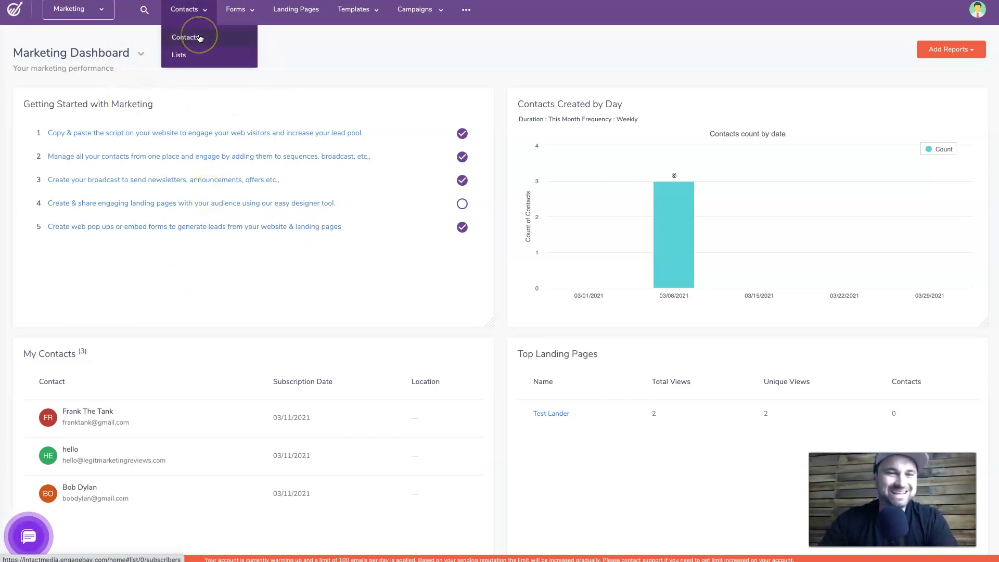
left_click(182, 34)
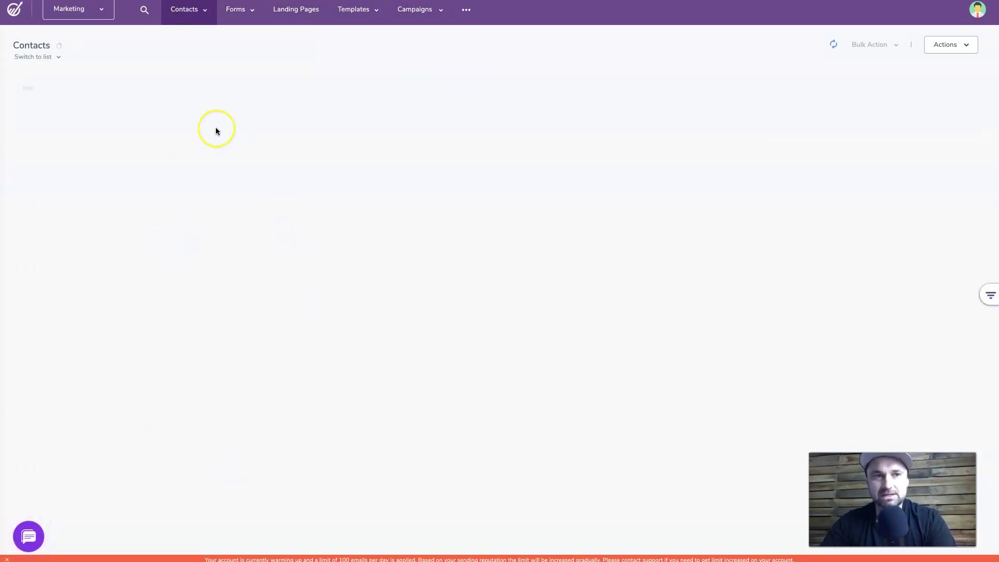
left_click(198, 118)
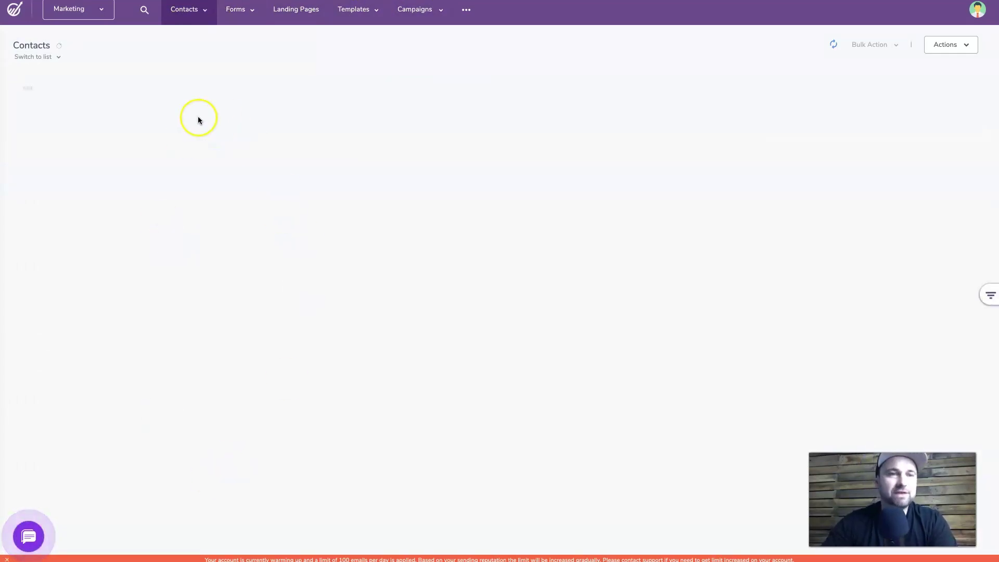
left_click(260, 184)
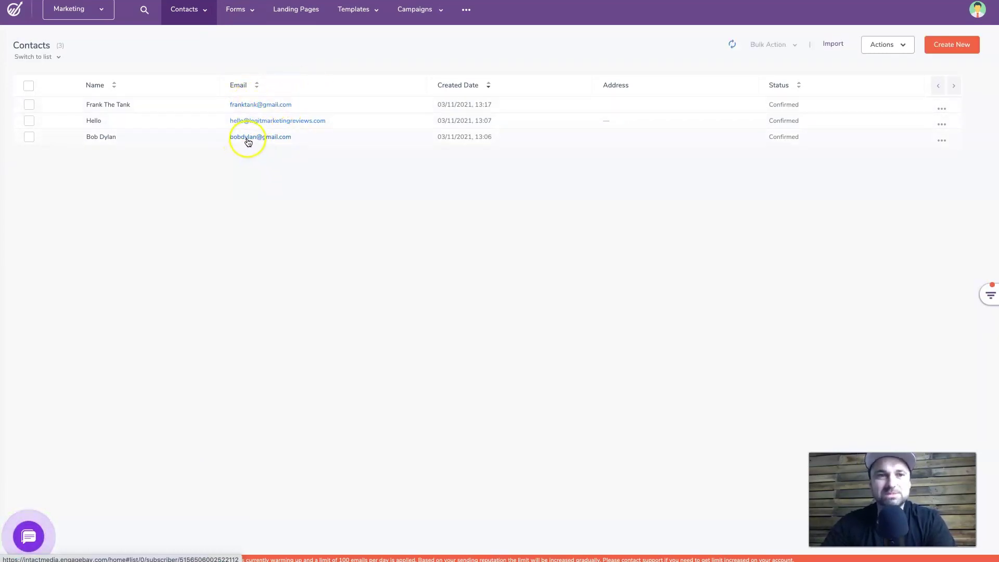
left_click(248, 105)
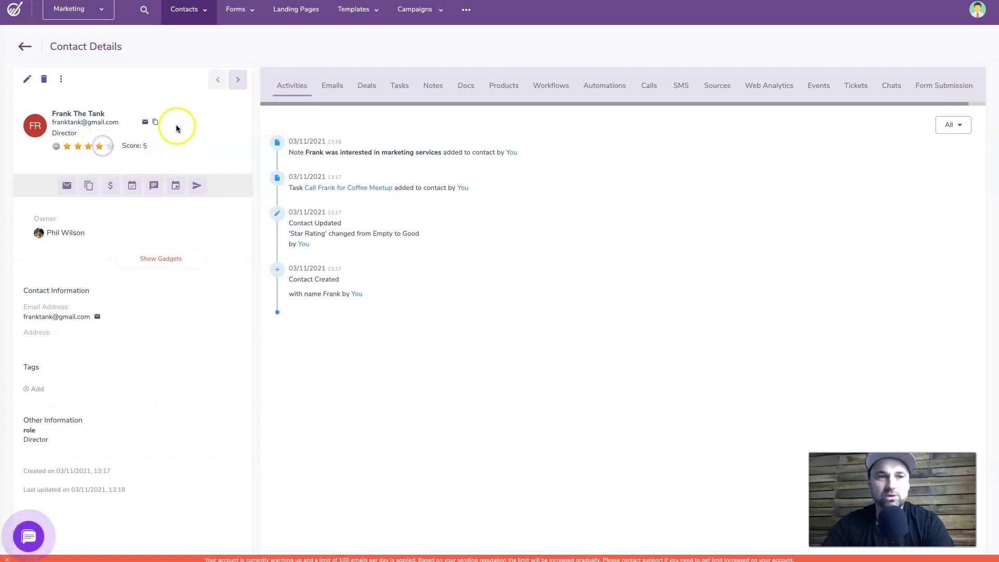
View the email form for this contact without sending anything, and look over the available product areas
left_click(145, 123)
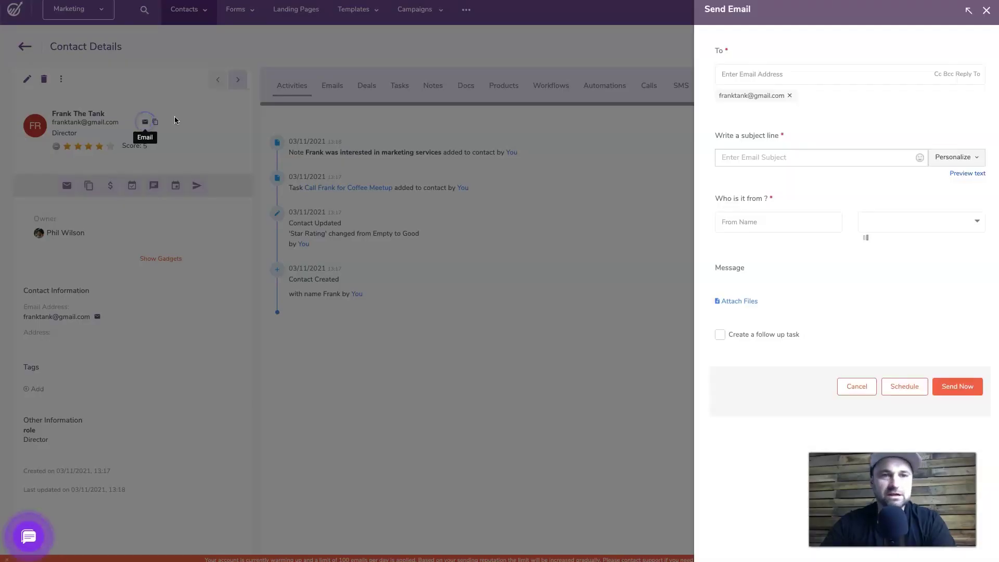
left_click(980, 11)
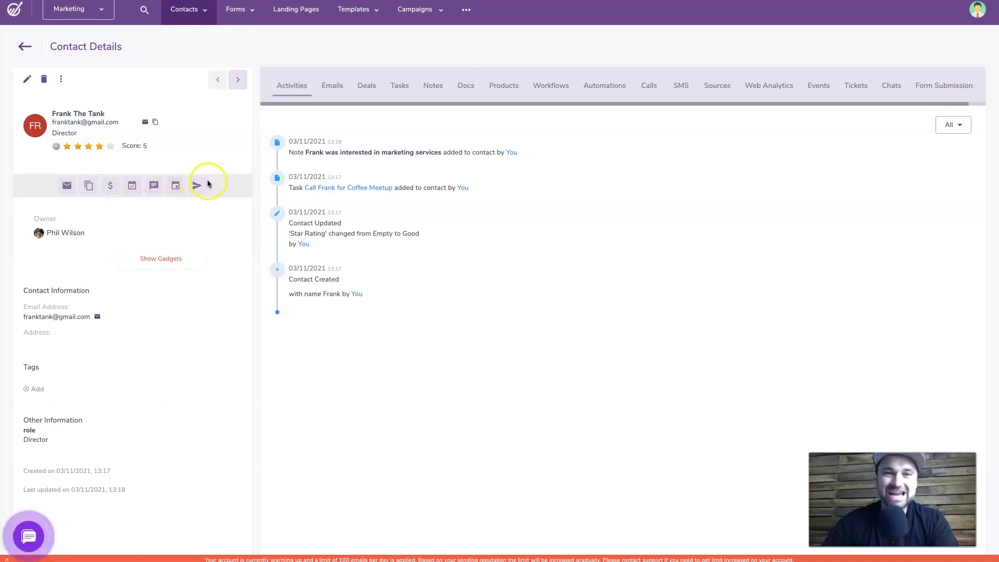
left_click(95, 16)
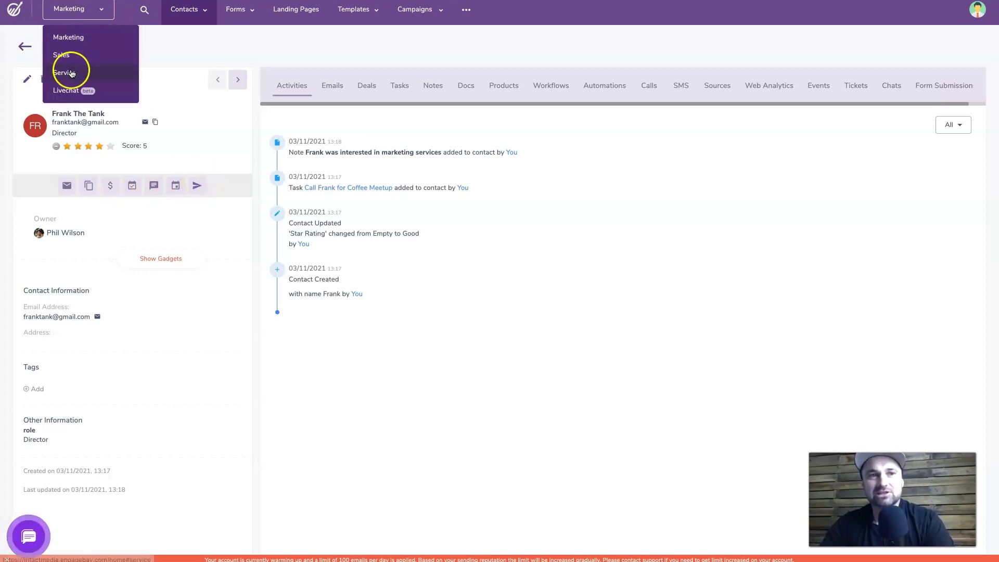
left_click(185, 218)
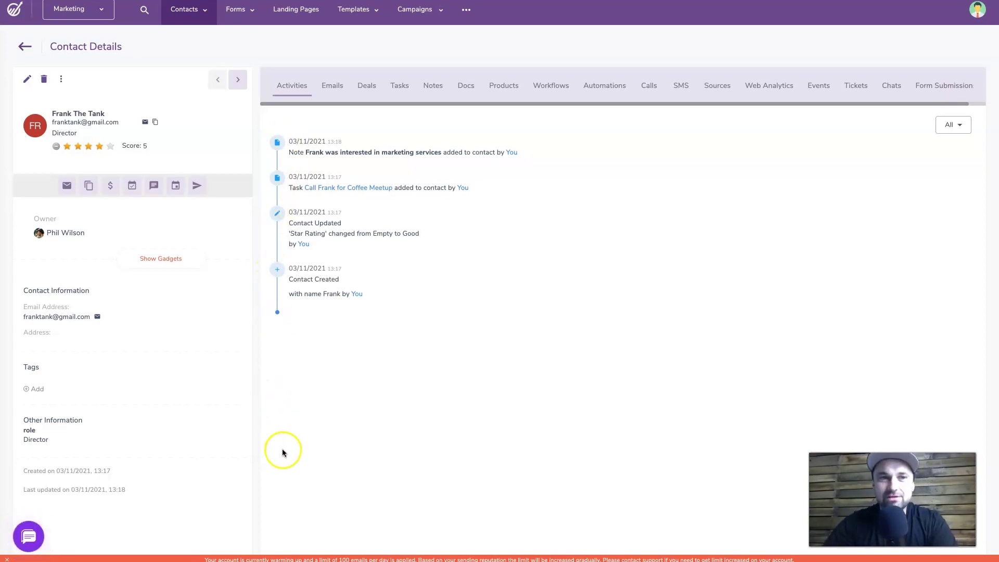
Add a contact note titled "Coffee is penciled in for friday", describing that the contact says Friday at Joes Cafe is good
left_click(148, 186)
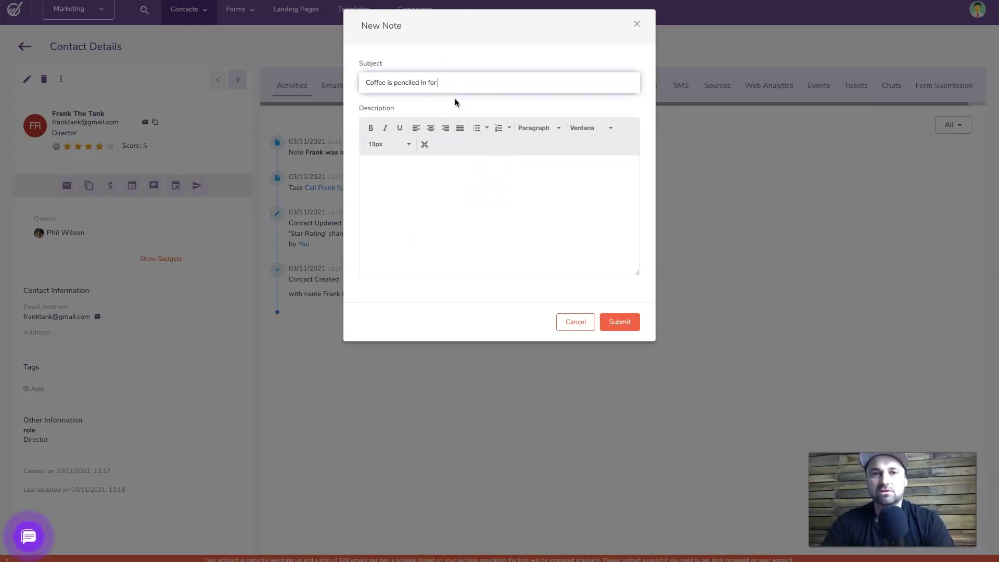
type("y")
left_click(426, 225)
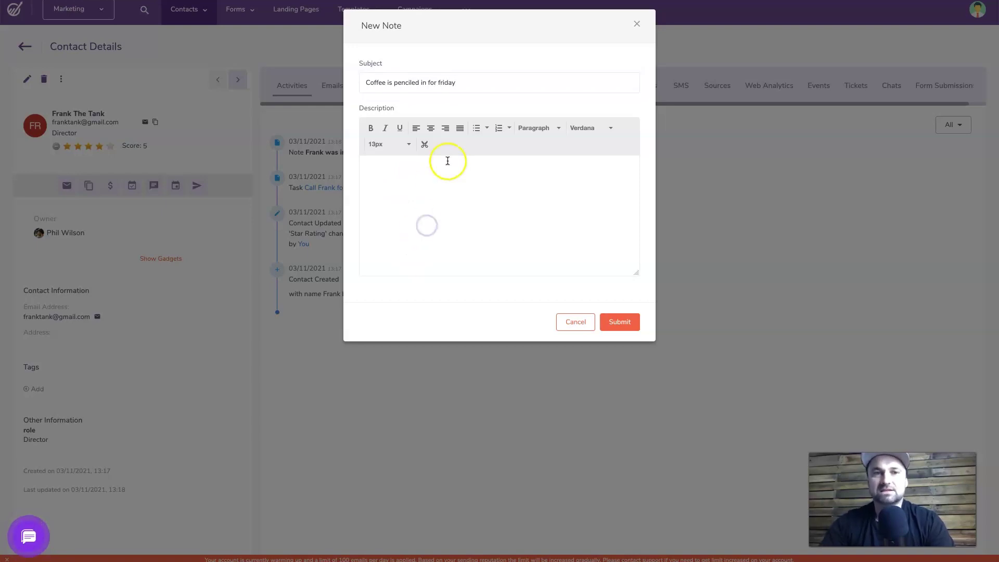
type("Frank says Friday at J")
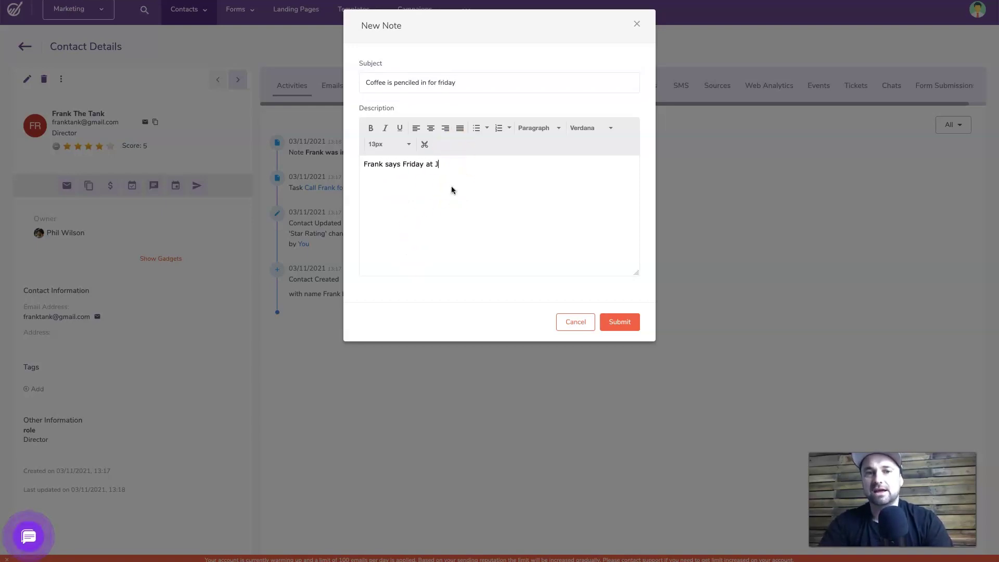
type("oes Cafe is good")
left_click(619, 322)
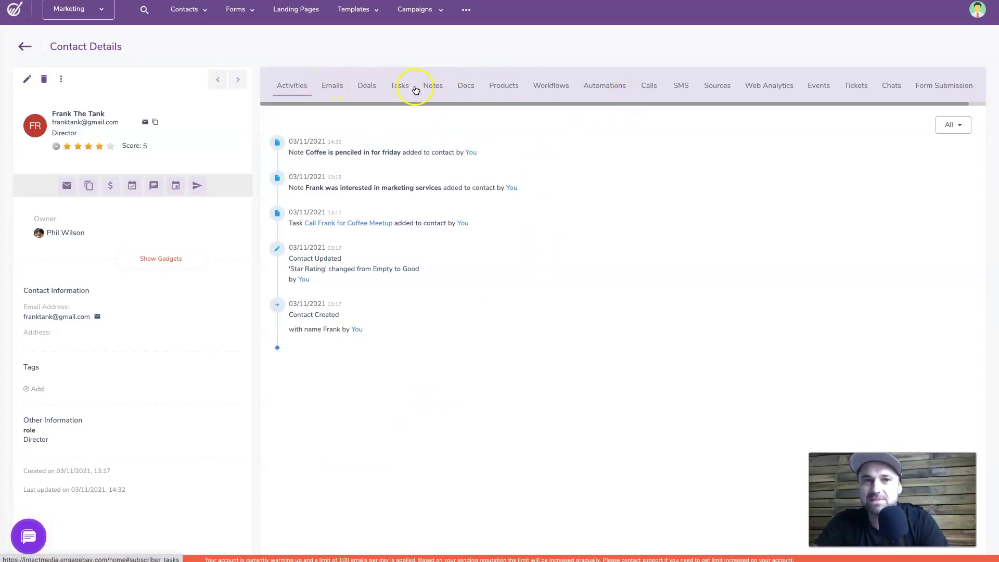
View the contact's documents section and look over the other record categories
left_click(471, 89)
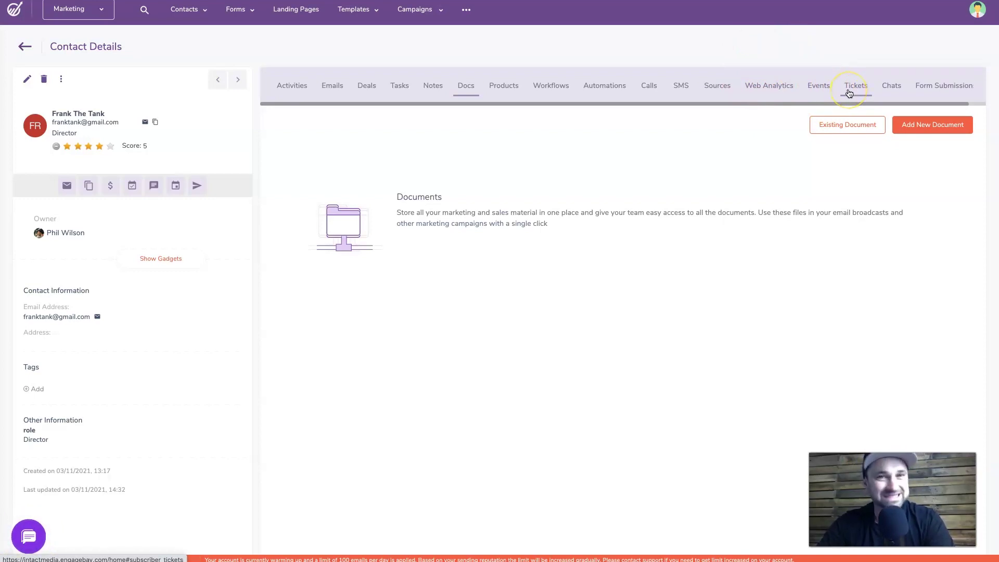
left_click_drag(937, 105, 745, 116)
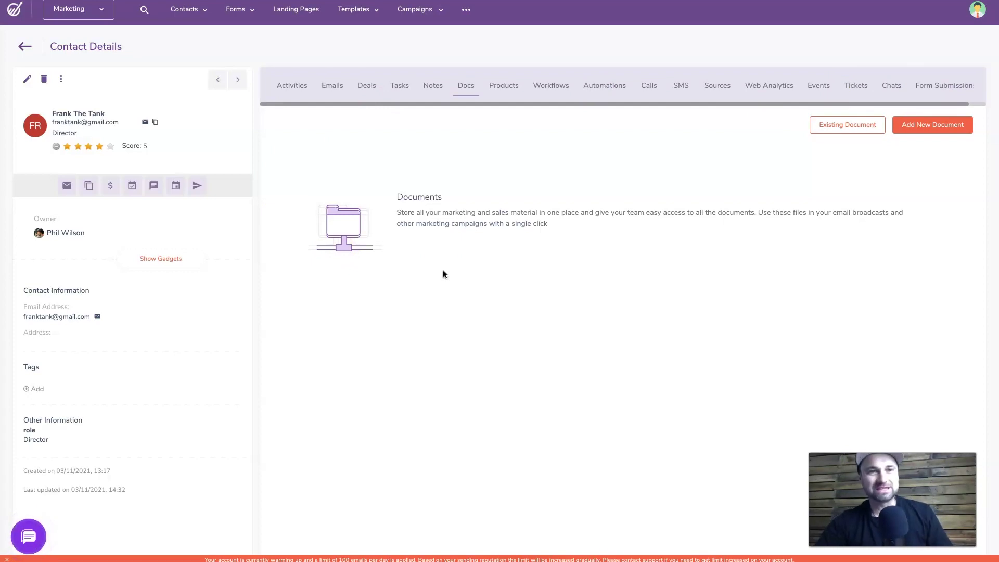
View the marketing contact lists and open the overview of popup forms
left_click(185, 8)
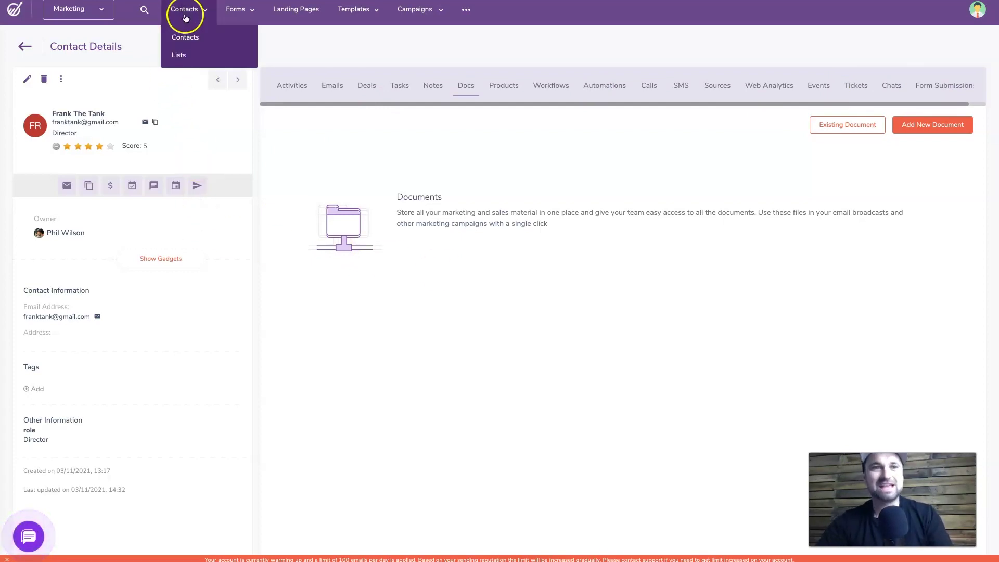
left_click(179, 55)
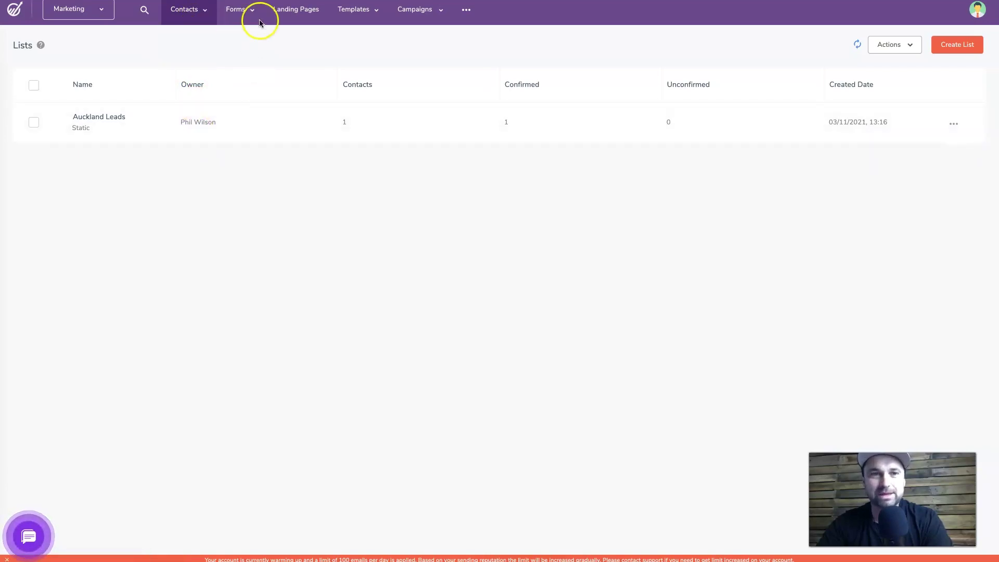
mouse_move(237, 10)
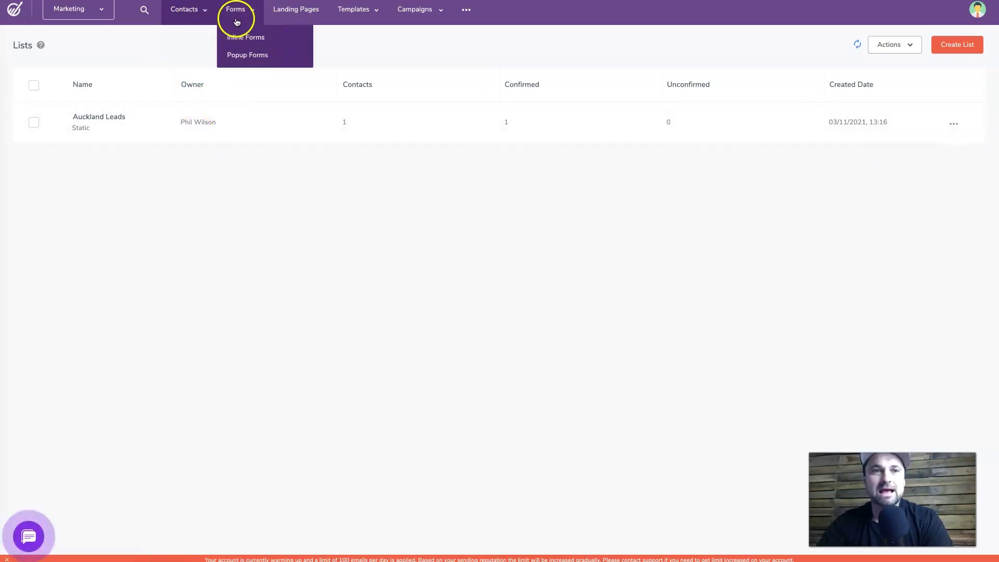
left_click(256, 55)
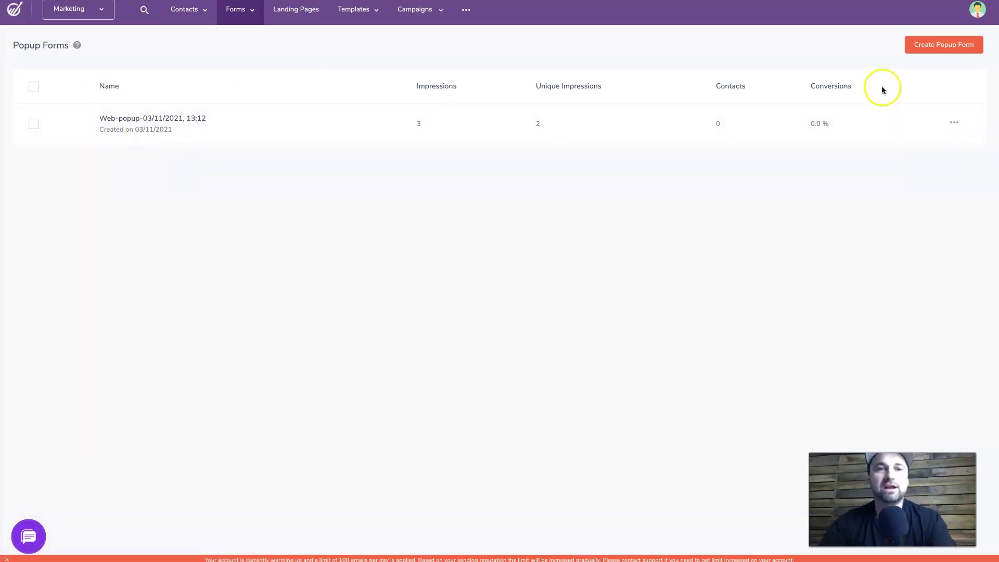
Start a new popup form and try the Noty Bar, Bottom Left and Bottom Right styles, keeping the Popup style
left_click(953, 54)
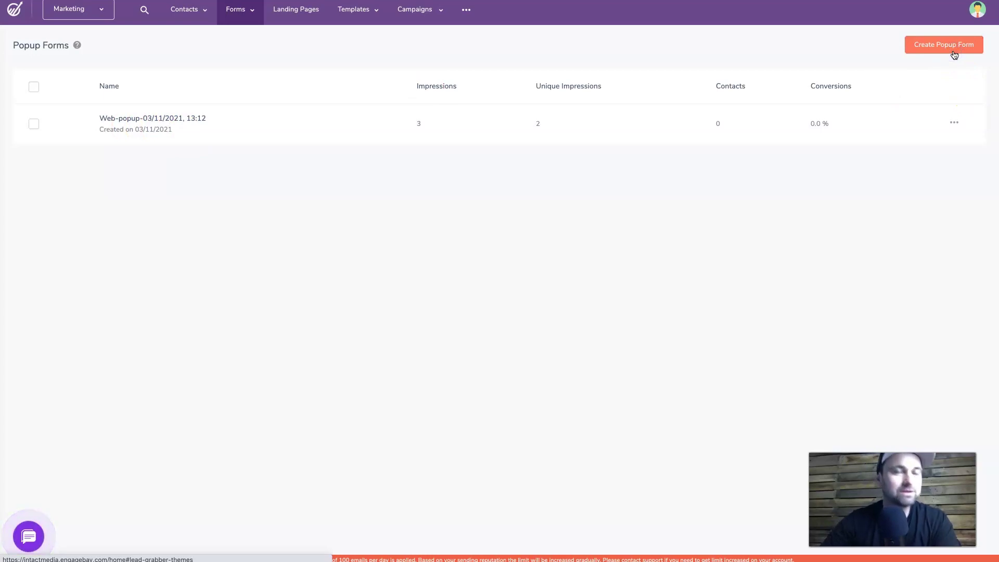
left_click(222, 249)
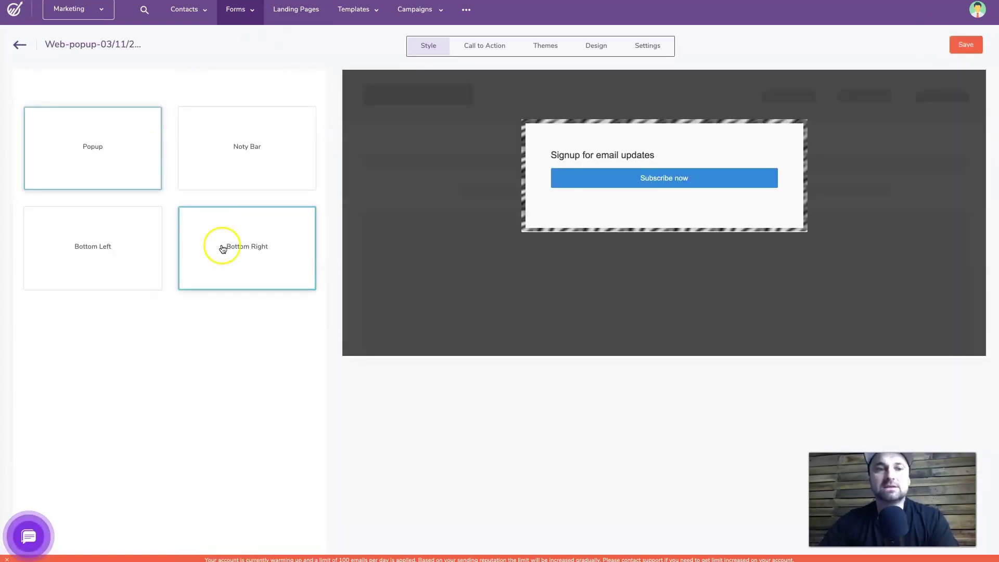
left_click(183, 187)
left_click(119, 133)
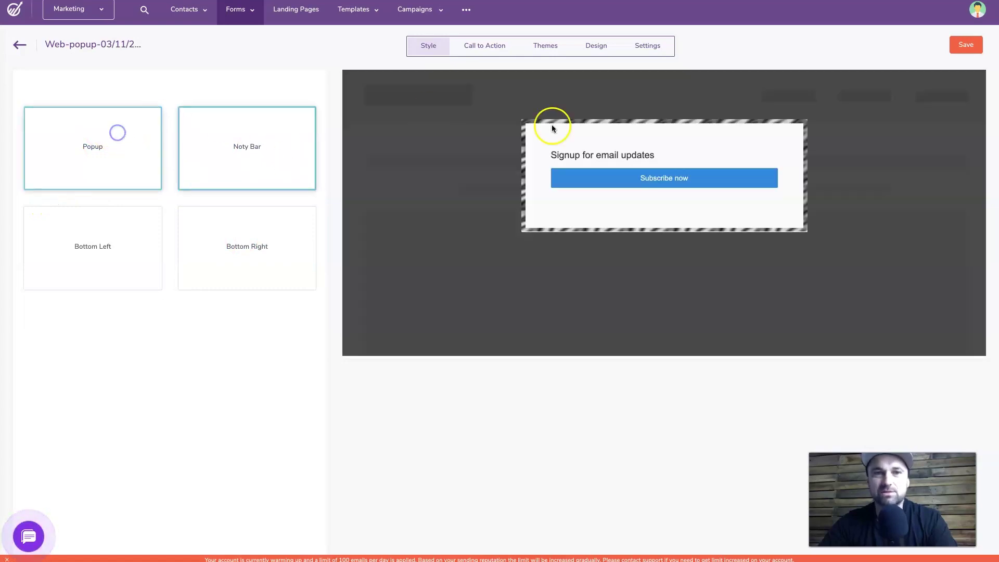
left_click(190, 137)
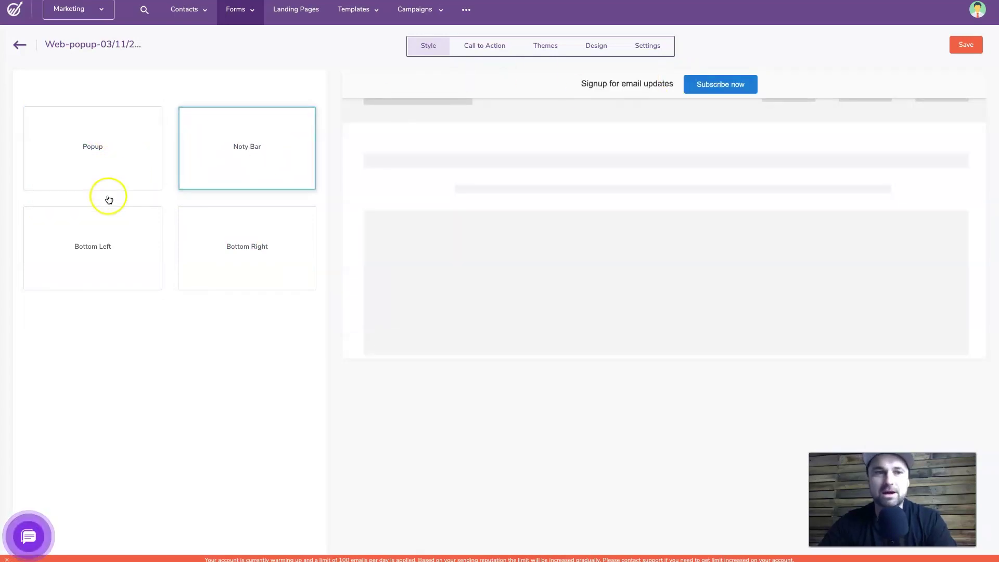
left_click(95, 237)
left_click(198, 251)
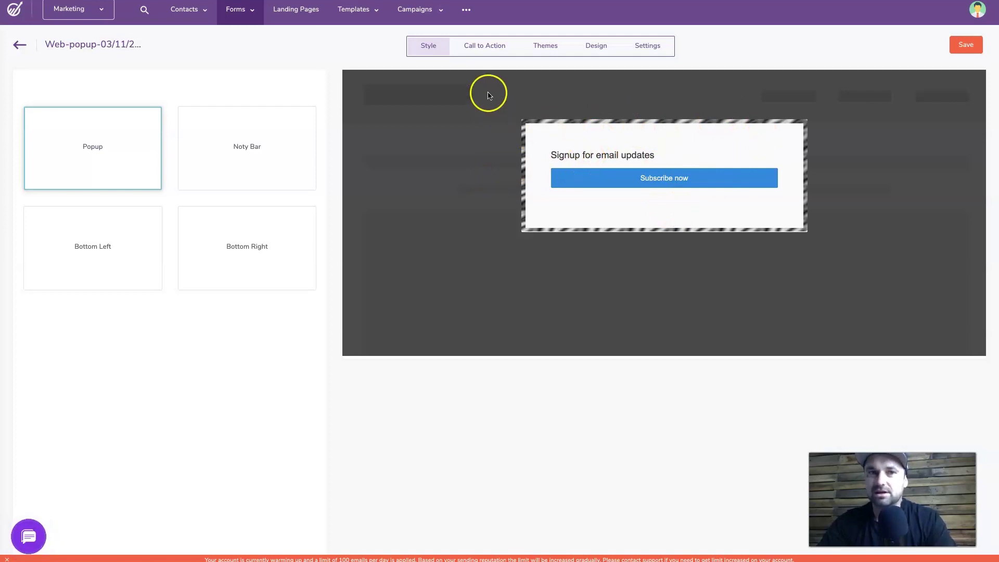
Set the popup's call to action body to "Add your email to get the best updates exclusively to your inbox"
left_click(478, 51)
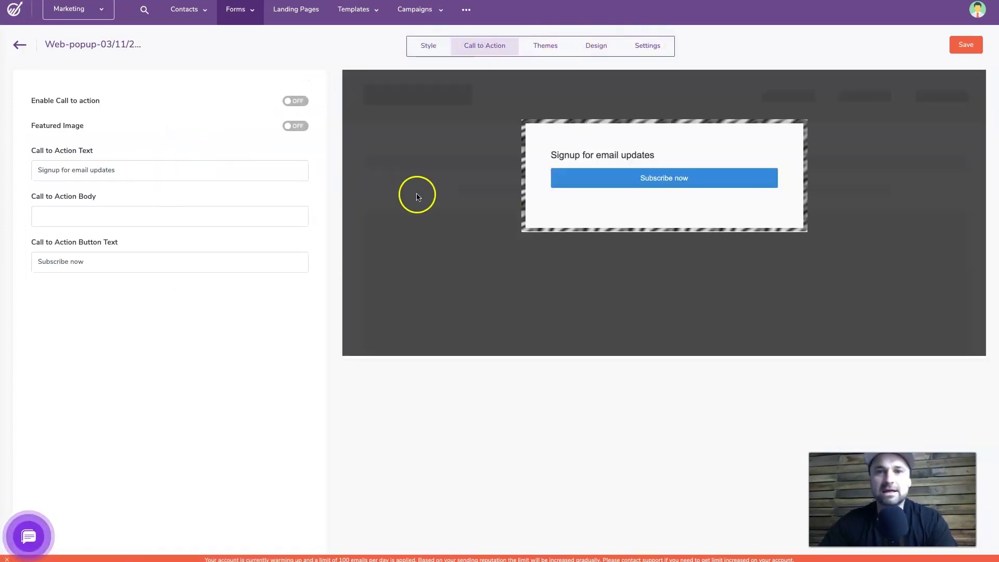
left_click(158, 222)
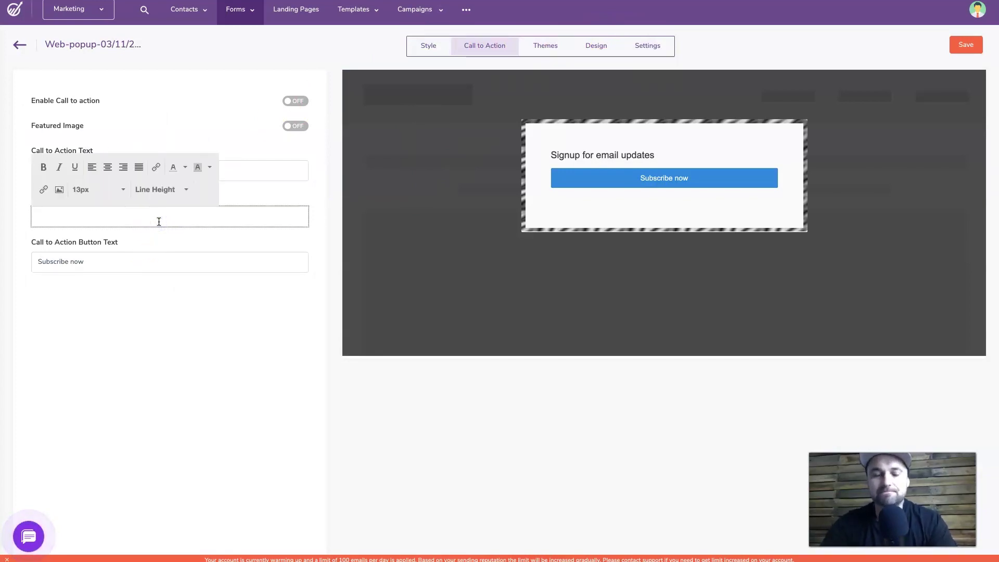
type("Add")
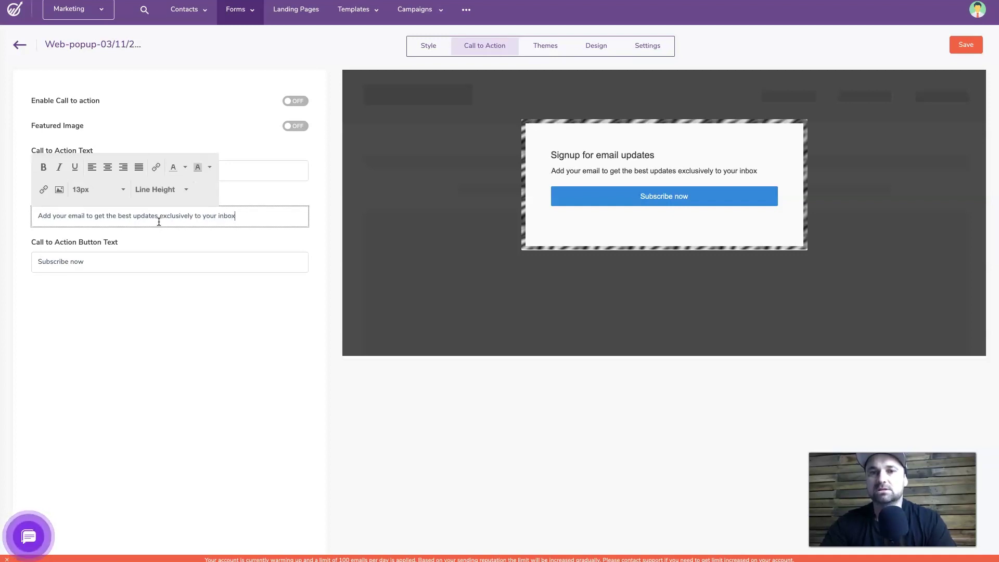
left_click(111, 371)
left_click(565, 92)
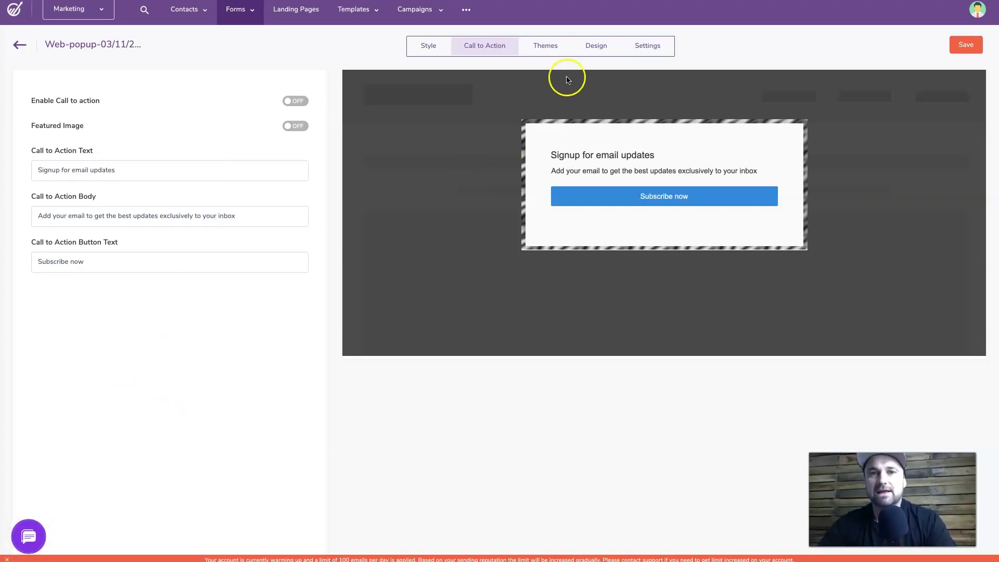
Apply the "Start with FREE account!" theme to the popup form and look over its look and feel options
left_click(553, 50)
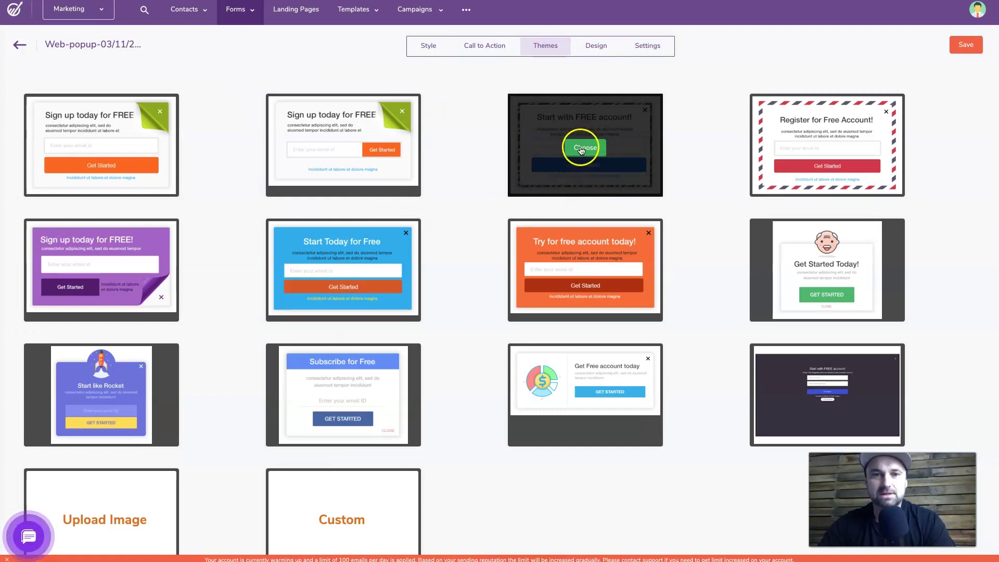
left_click(581, 149)
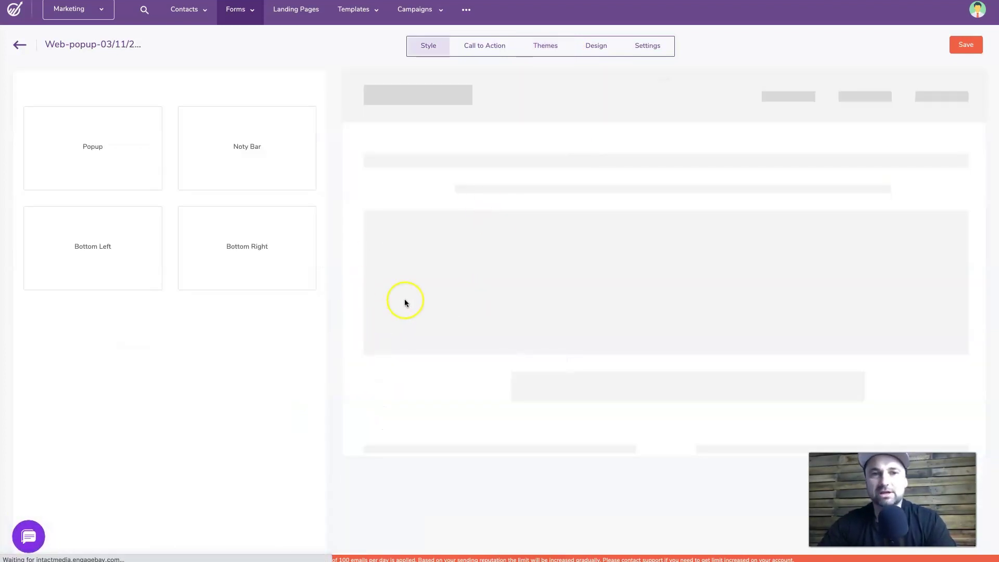
left_click(558, 46)
left_click(596, 45)
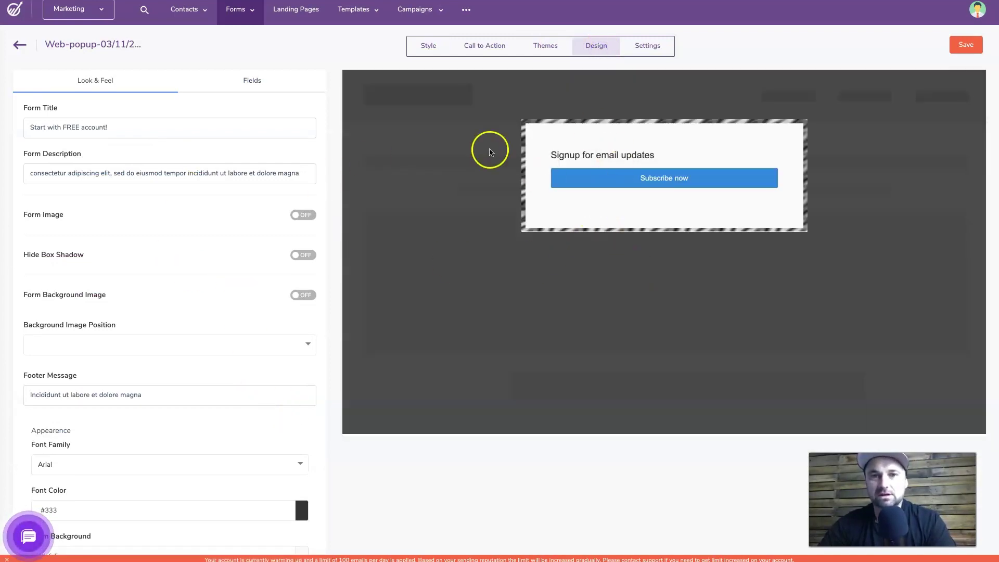
scroll(254, 410, "down", 4)
scroll(254, 411, "up", 4)
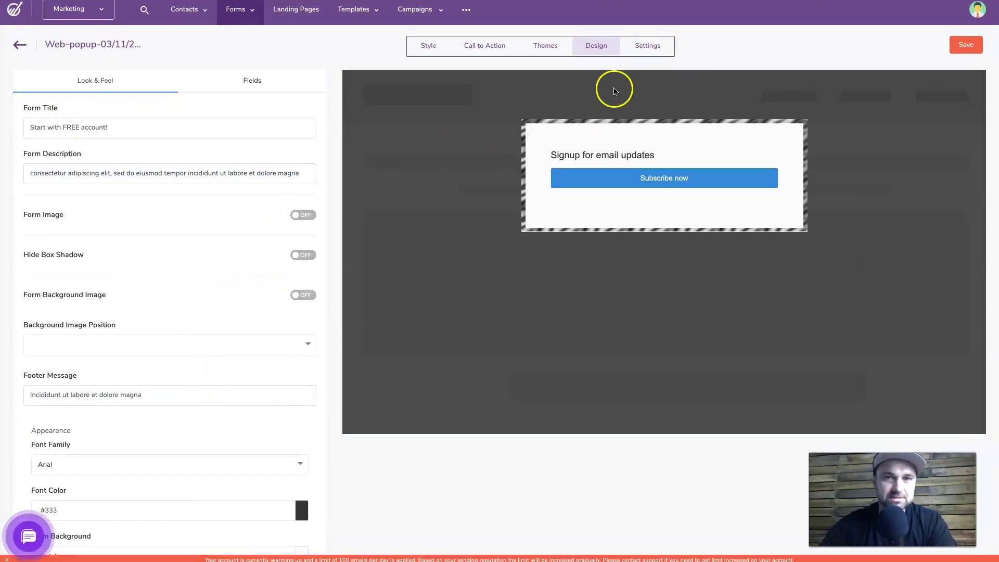
Review the popup's main, thank you and contacts settings, and save the form, dismissing its install code
left_click(648, 46)
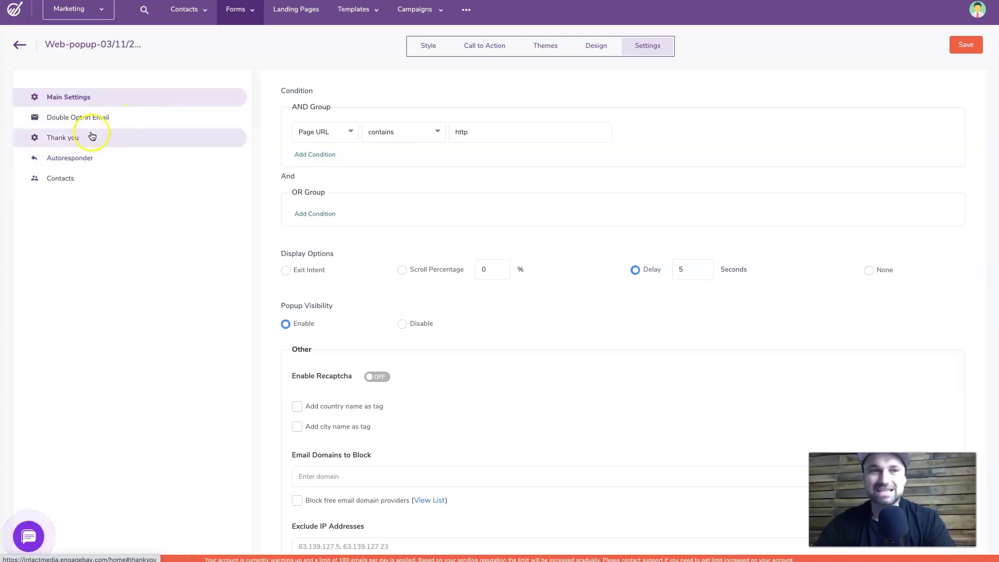
left_click(90, 135)
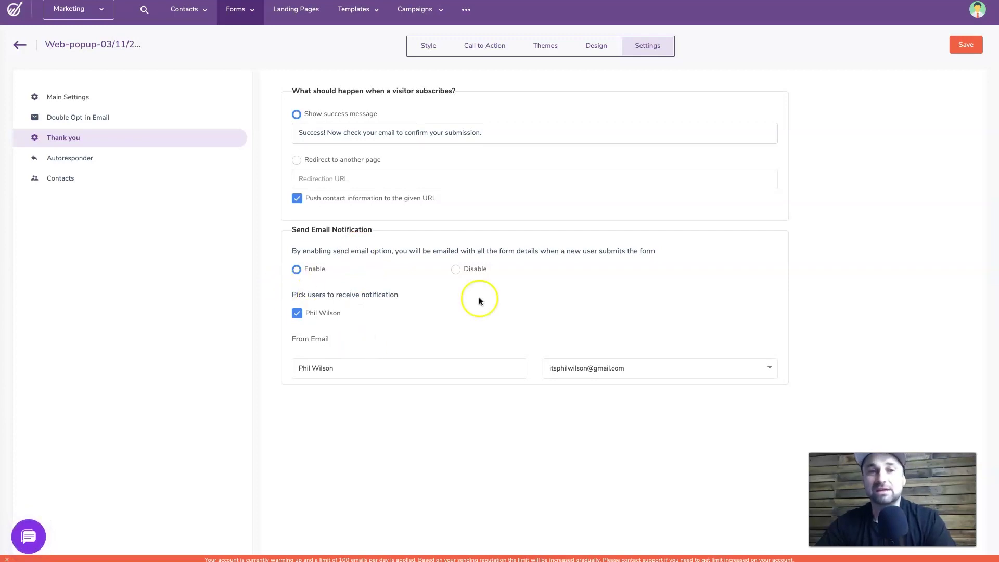
left_click(106, 187)
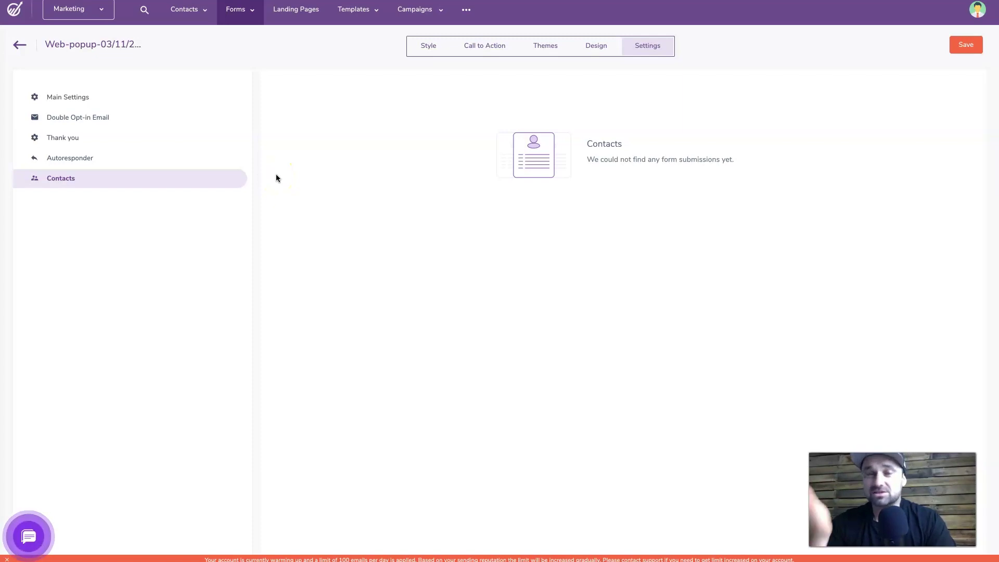
left_click(961, 49)
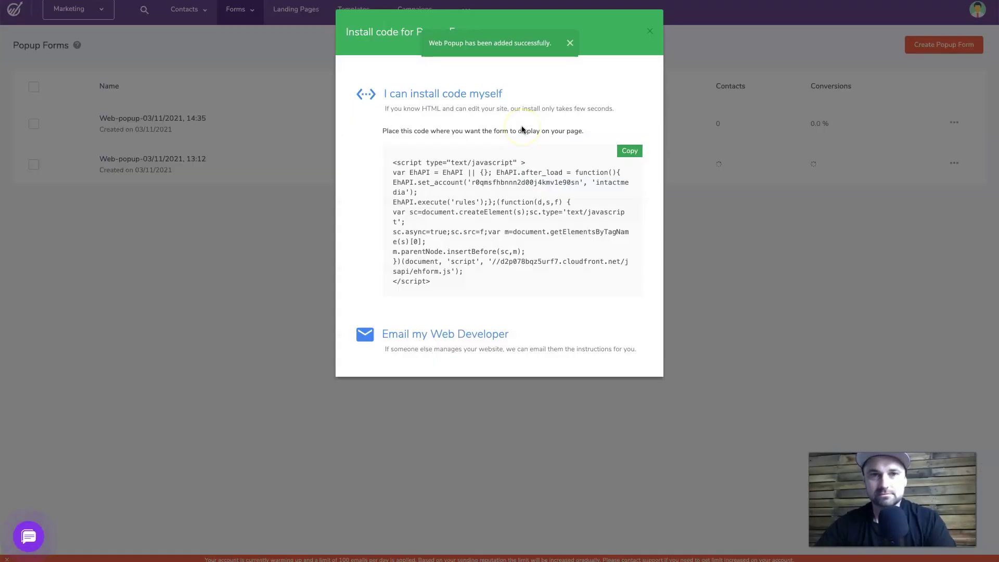
left_click(650, 30)
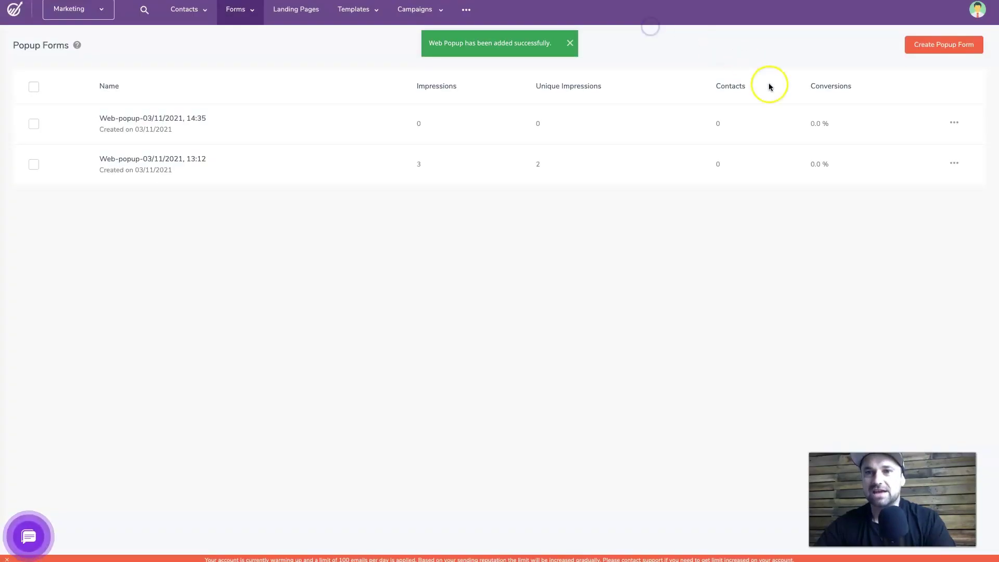
Preview the newly saved popup form, examine its description, footer message and email field, and return to the popup forms list
left_click(955, 123)
left_click(916, 157)
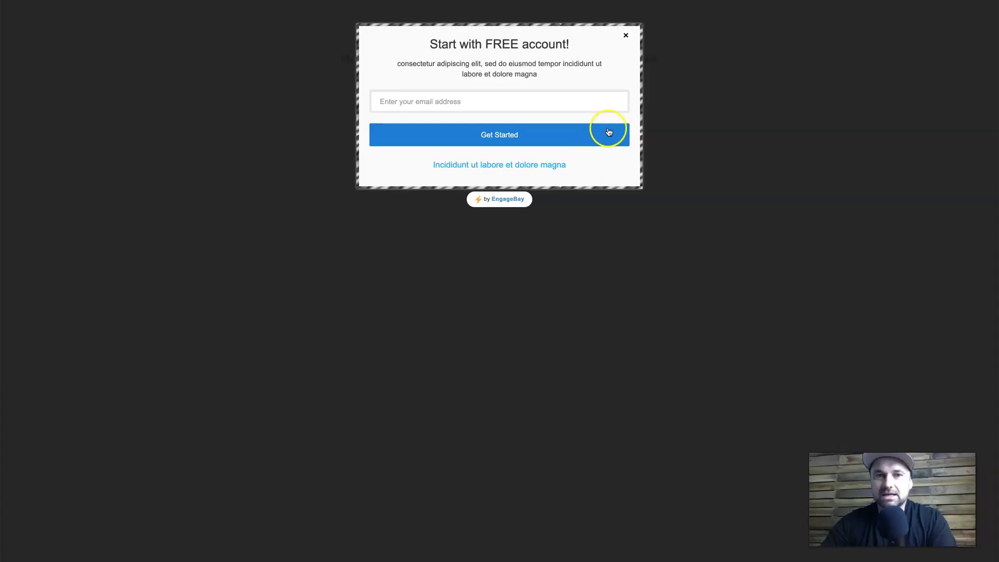
left_click_drag(396, 60, 551, 85)
left_click(549, 87)
left_click_drag(400, 165, 572, 165)
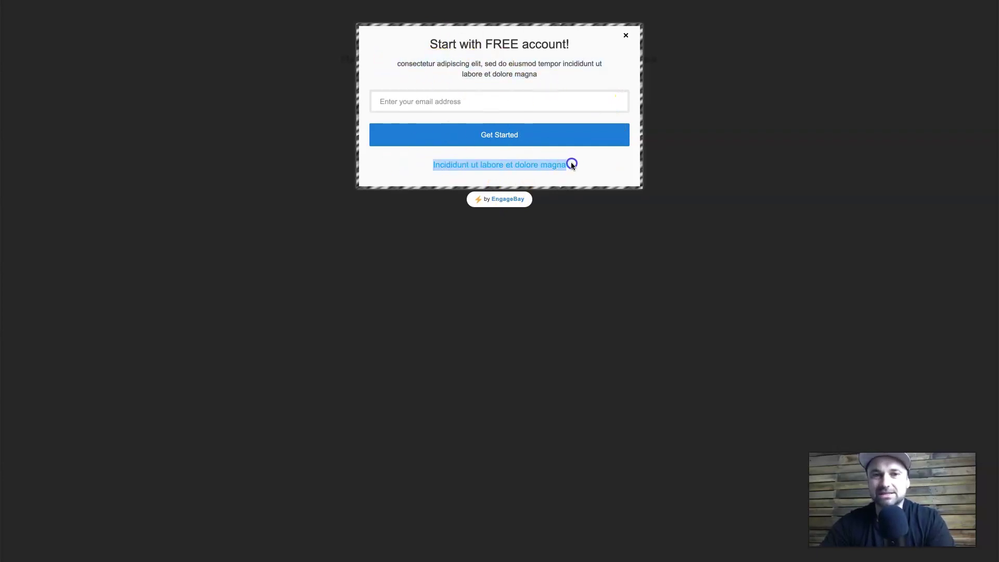
left_click(571, 165)
left_click(490, 98)
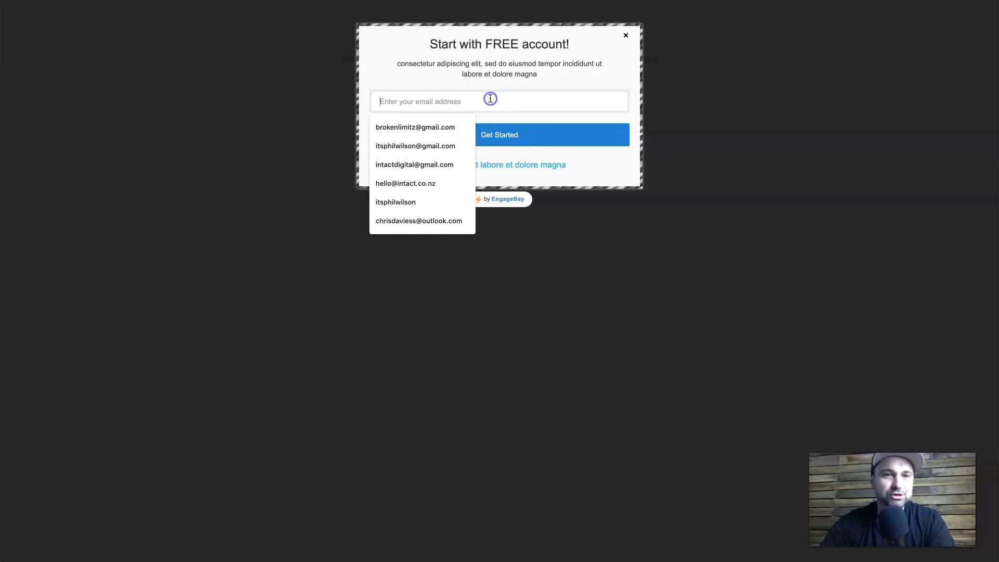
left_click(580, 79)
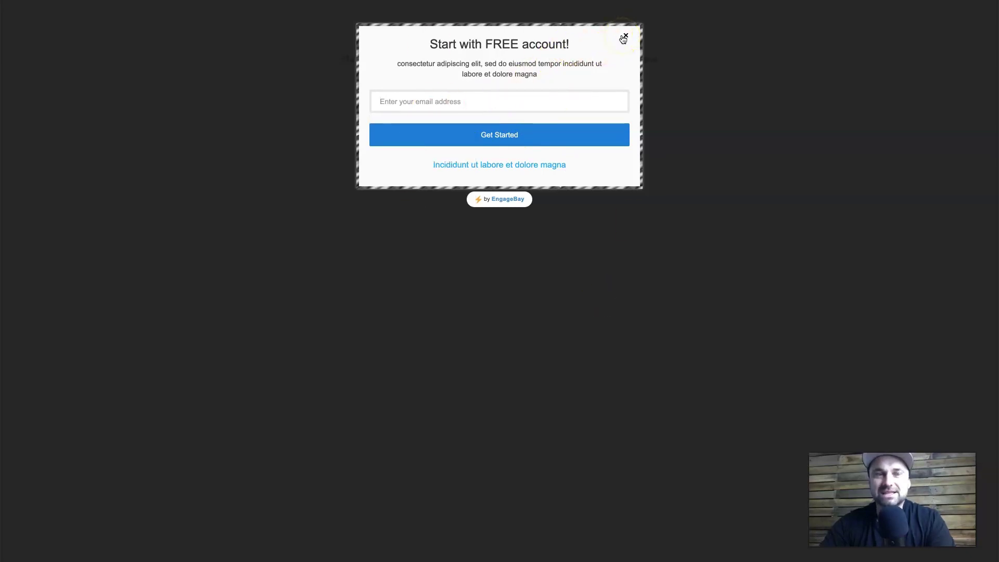
left_click(624, 37)
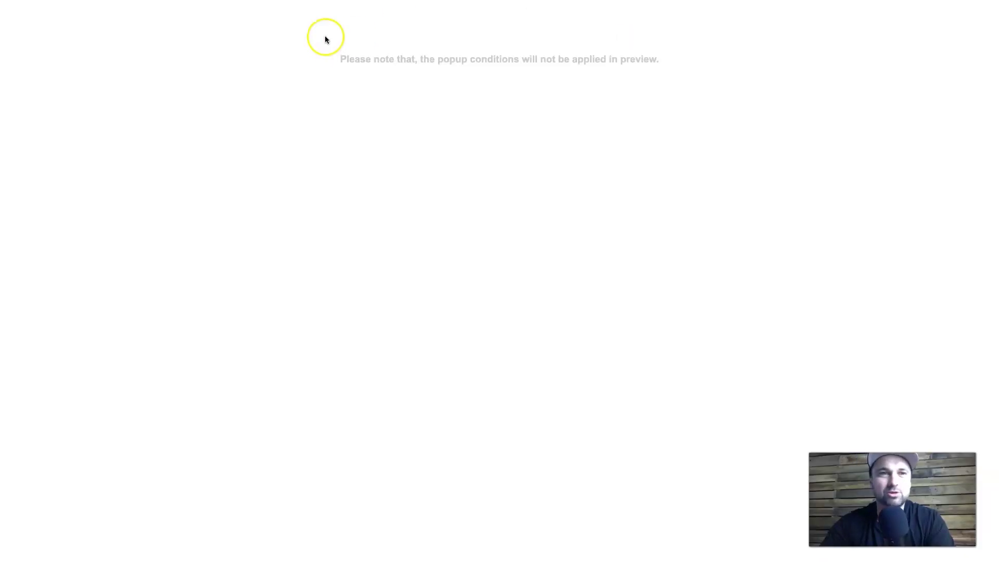
left_click(286, 172)
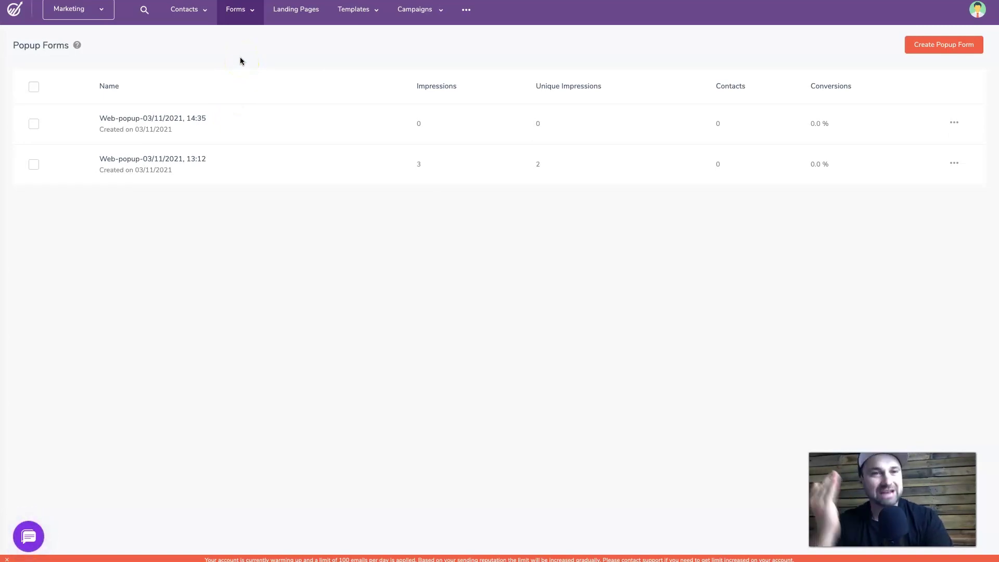
Start creating a new landing page and browse the whole gallery of available themes
left_click(280, 13)
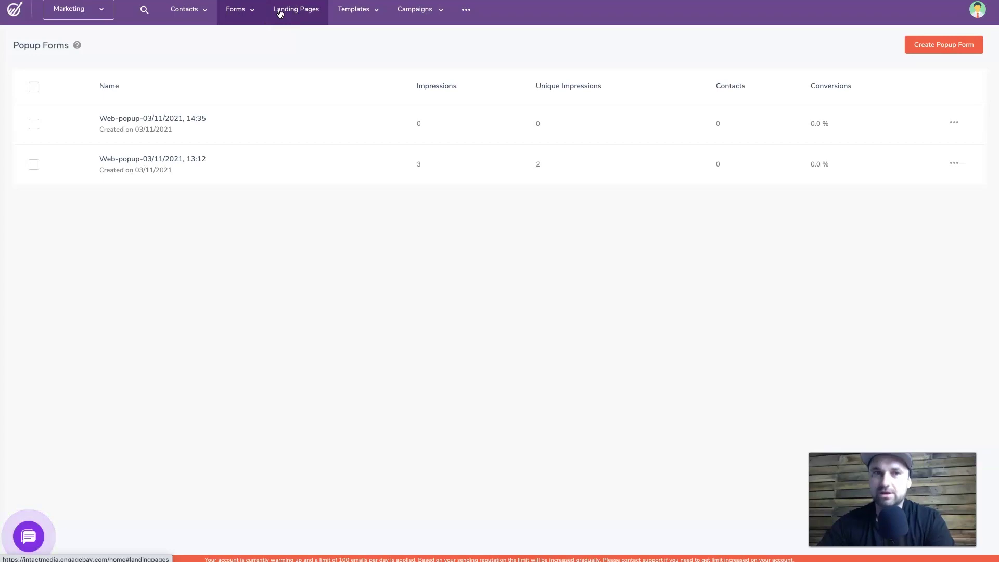
left_click(292, 20)
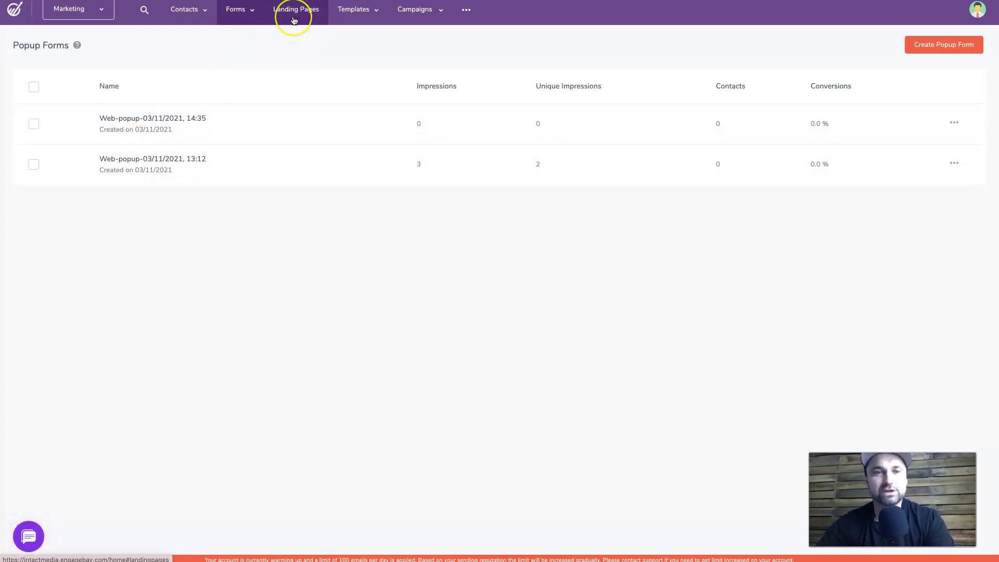
left_click(294, 20)
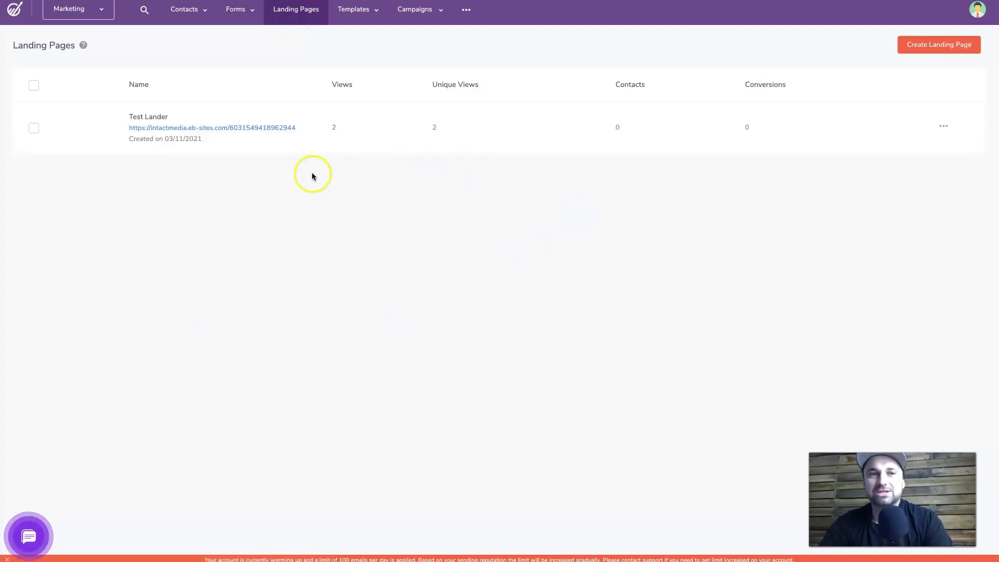
left_click(924, 44)
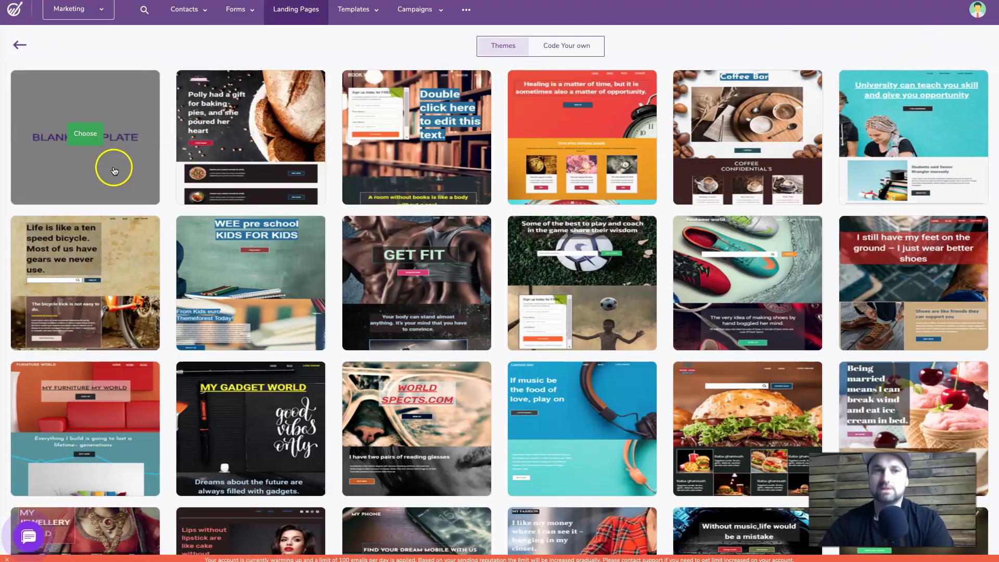
scroll(366, 281, "down", 20)
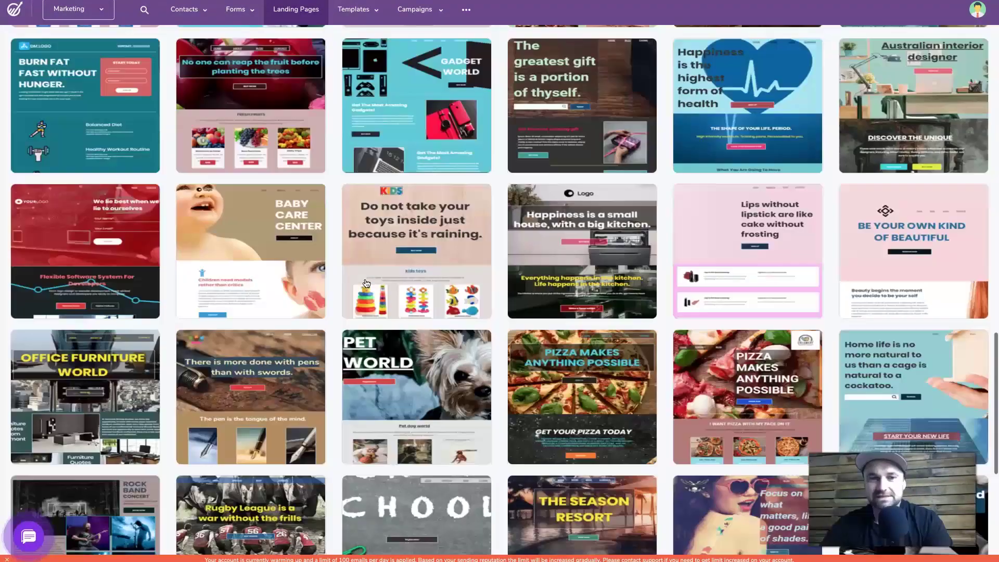
scroll(367, 284, "down", 7)
mouse_move(476, 431)
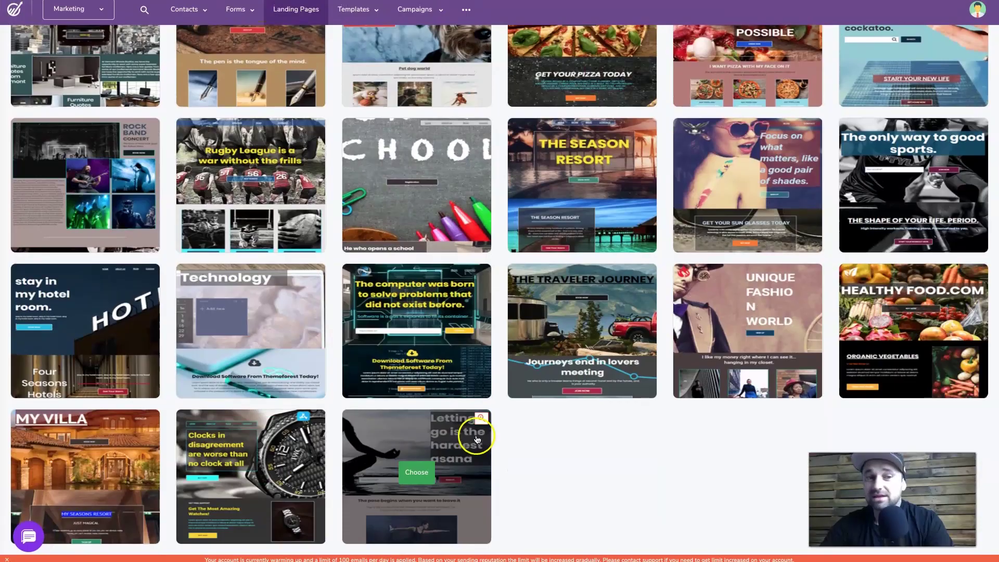
scroll(484, 439, "up", 20)
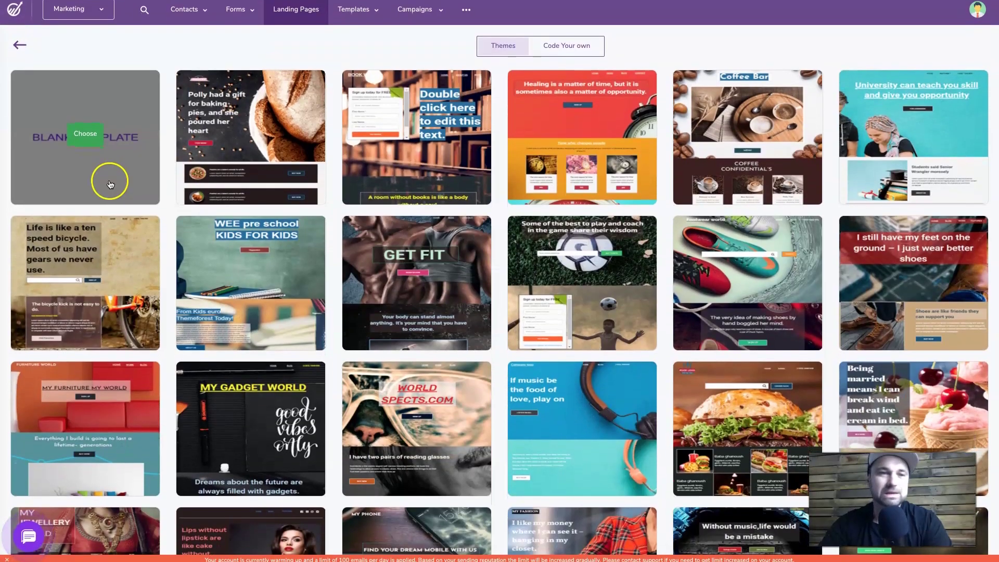
Choose the shopping theme headed "I like my money right where I can see it...hanging in my closet" for the landing page
scroll(473, 334, "down", 4)
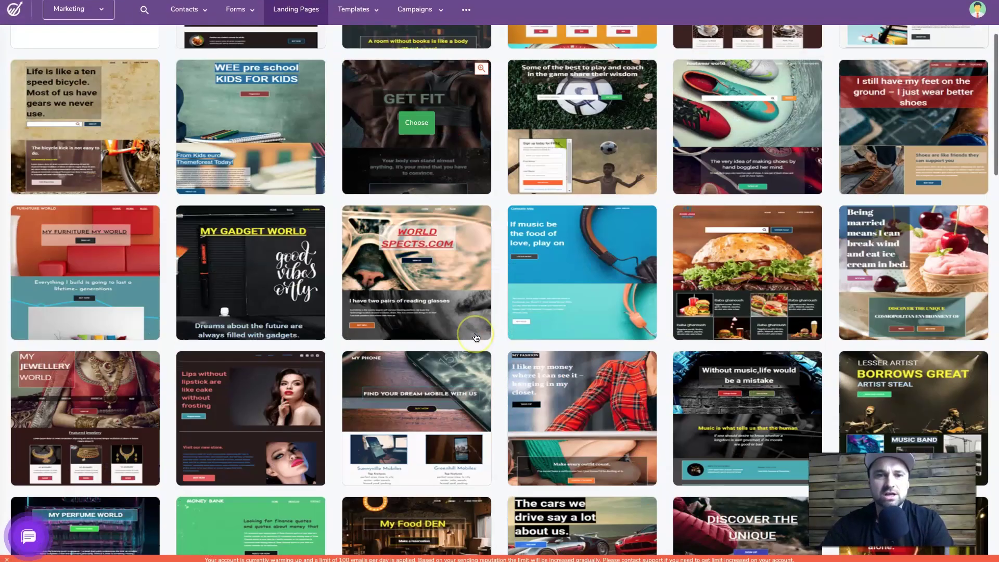
scroll(475, 338, "down", 8)
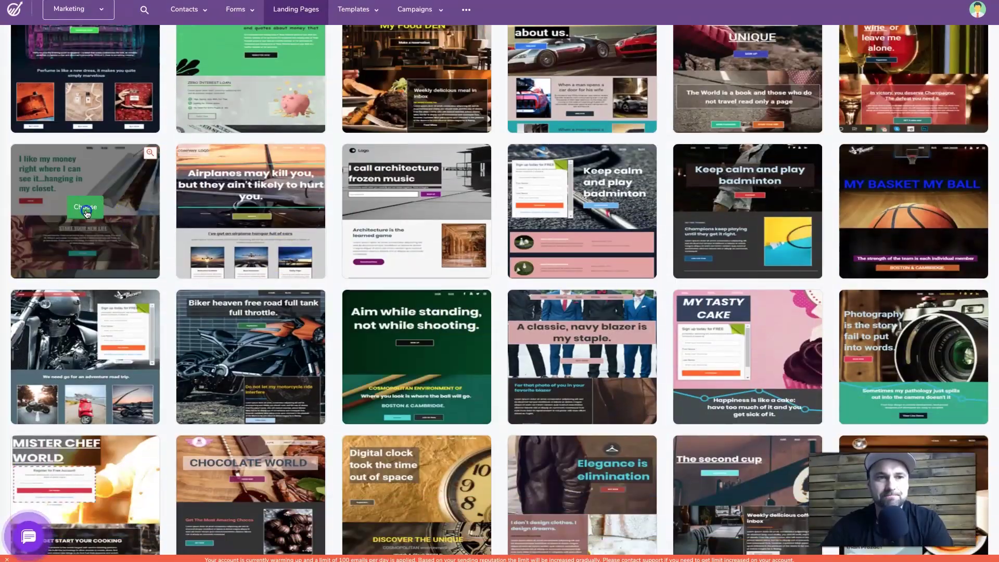
left_click(86, 208)
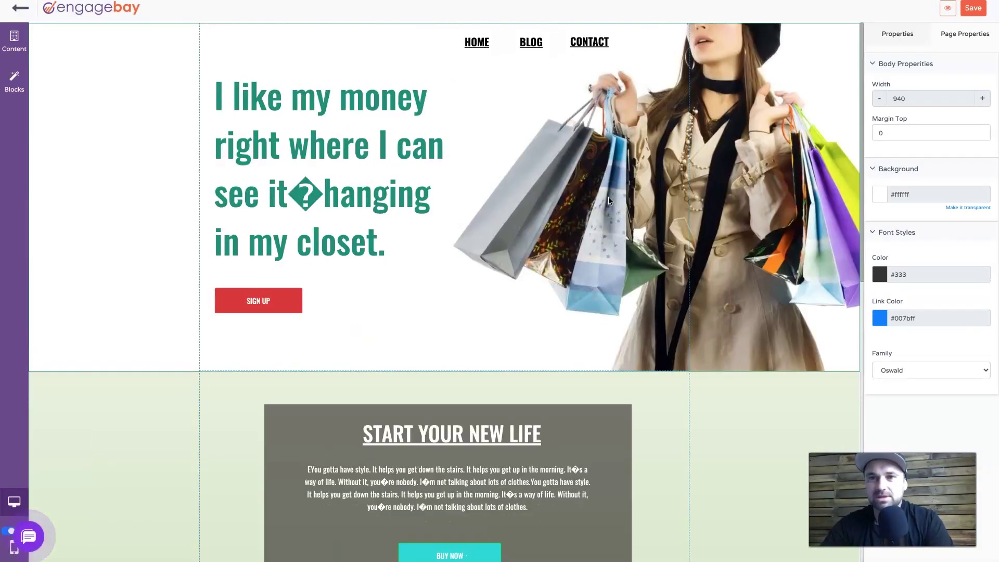
Look through the ready-made blocks and the content elements available for building the landing page
left_click(14, 80)
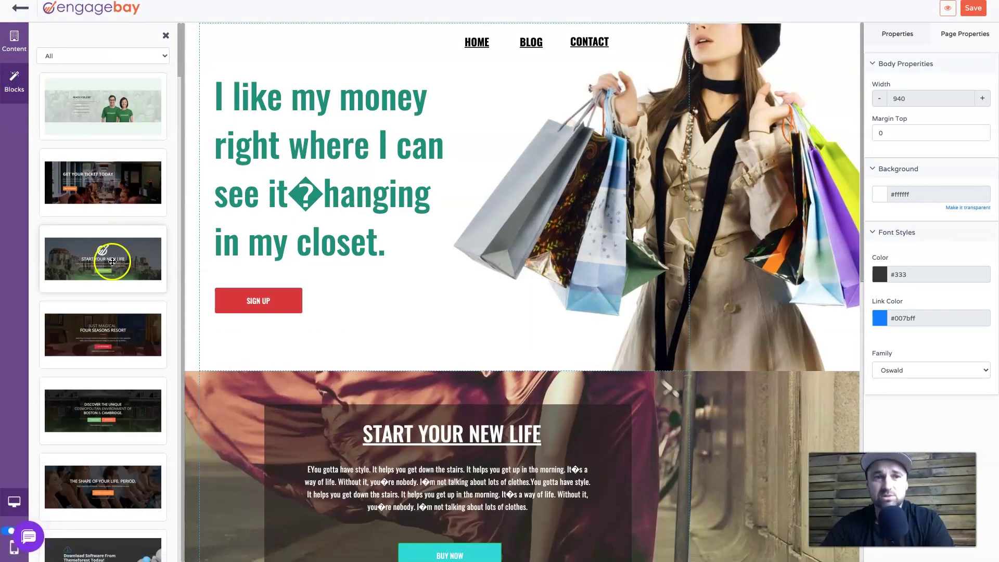
scroll(112, 234, "down", 5)
scroll(111, 343, "up", 5)
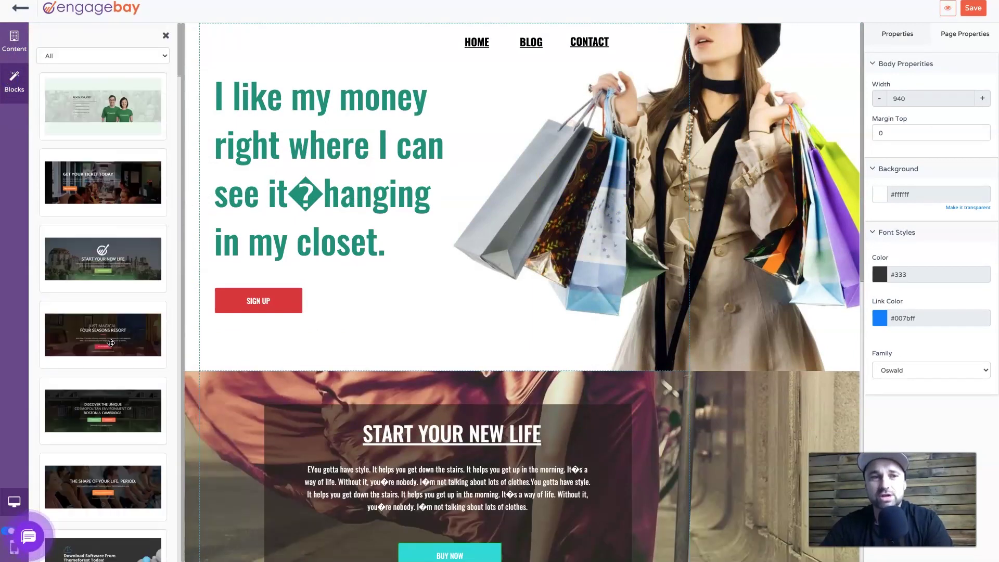
left_click(15, 39)
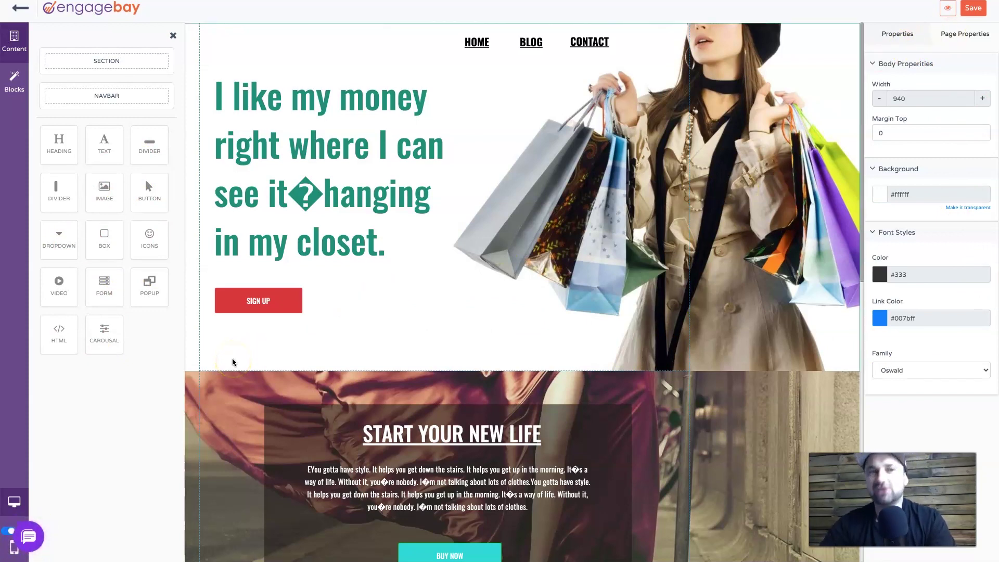
Delete the red SIGN UP button beneath the landing page headline
left_click(263, 301)
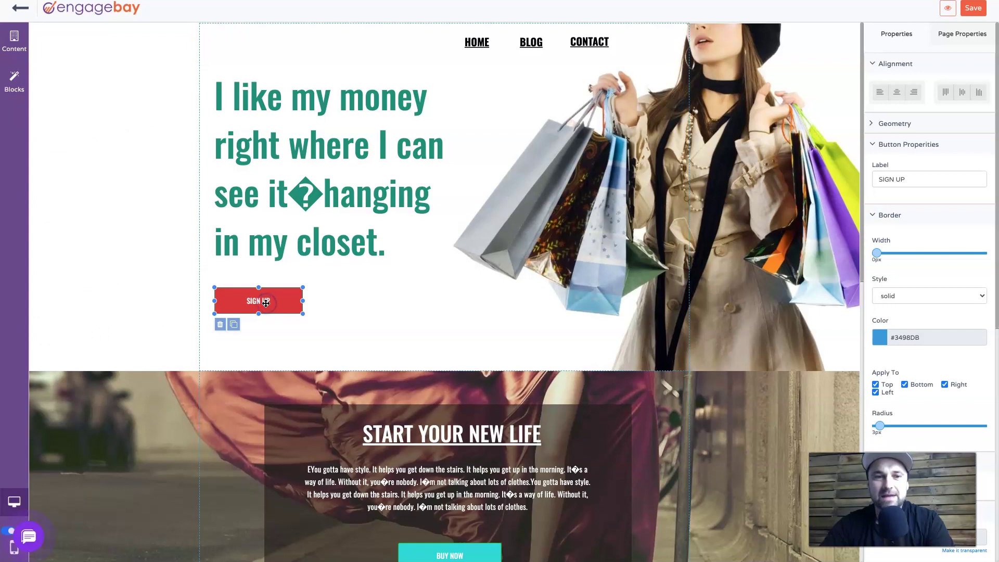
left_click(219, 325)
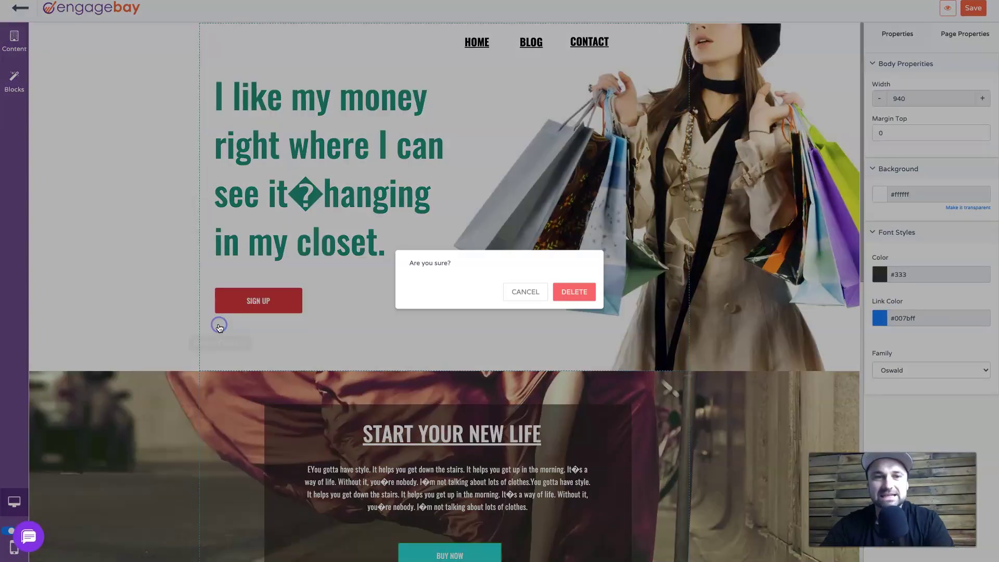
left_click(574, 292)
Add a popup button under the headline, label it "Get Your Free Audit Here" and widen it to fit the text on one line
left_click(17, 39)
left_click_drag(147, 188, 255, 290)
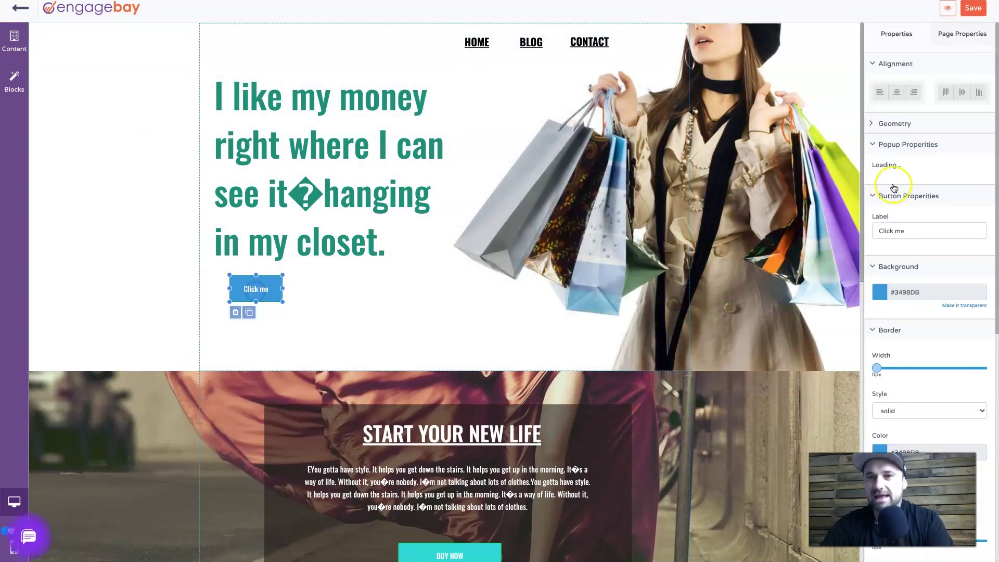
triple_click(884, 238)
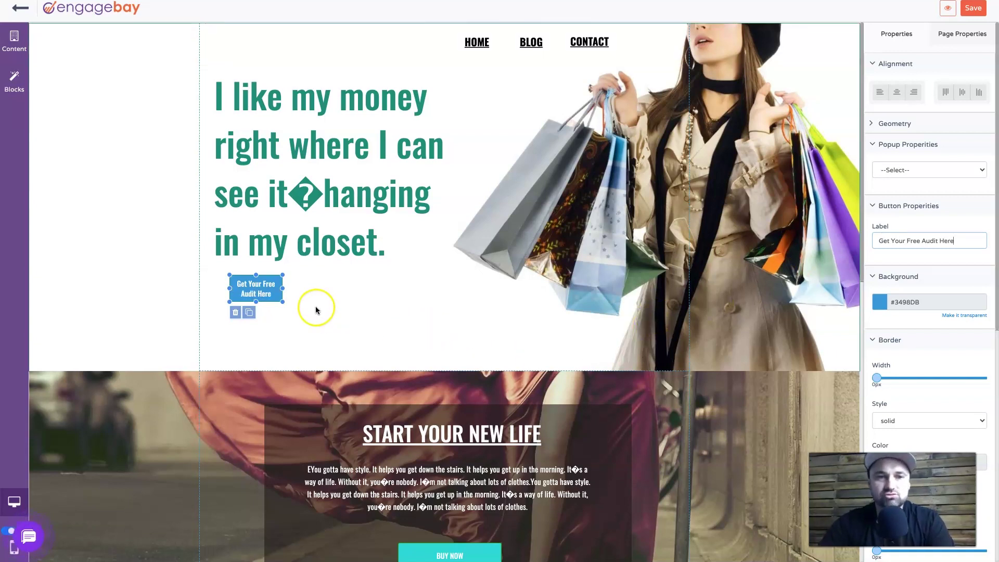
left_click_drag(285, 288, 339, 288)
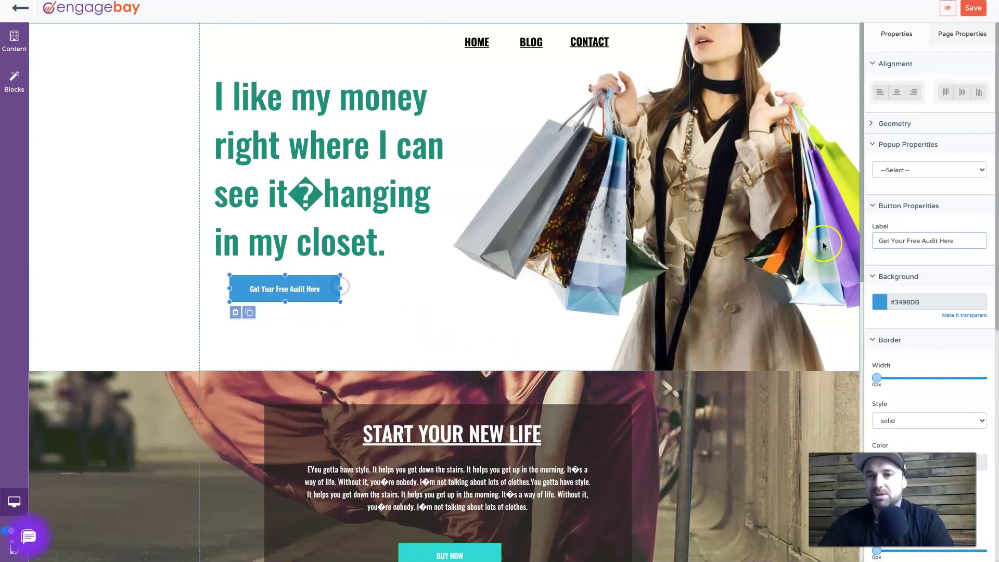
Link the "Get Your Free Audit Here" button to the popup Web-popup-03/11/2021, 14:35
left_click(732, 386)
left_click(291, 276)
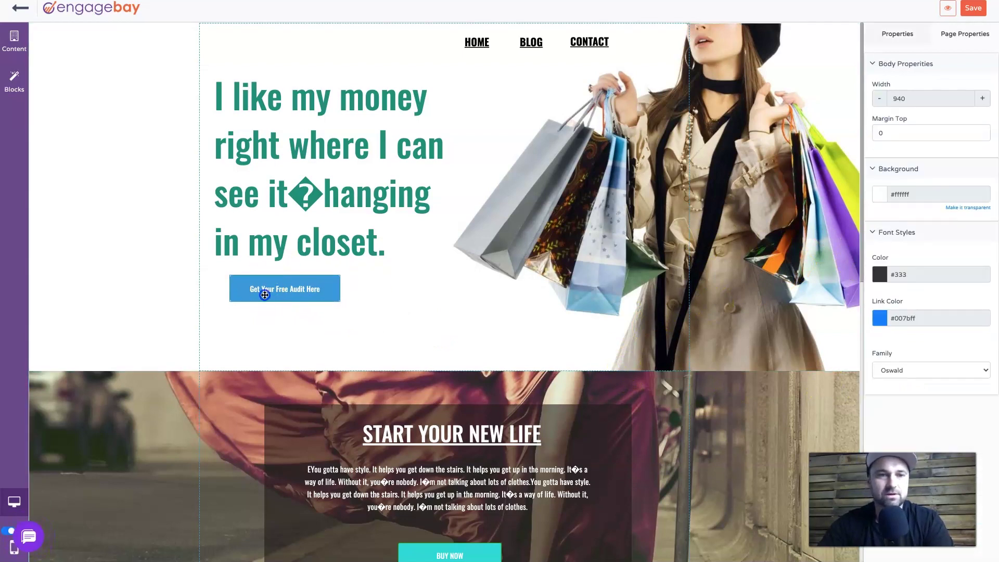
left_click(264, 288)
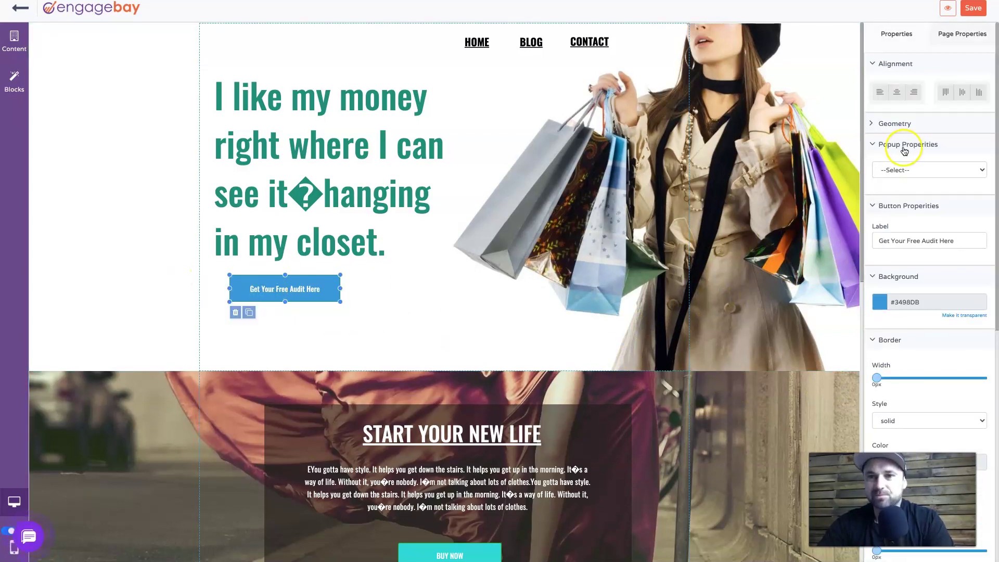
left_click(912, 173)
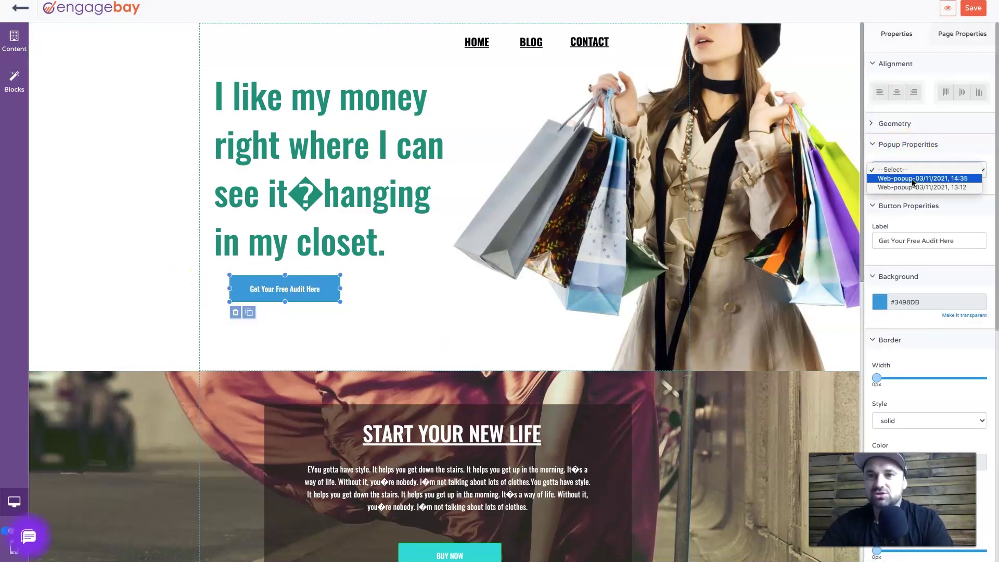
left_click(912, 180)
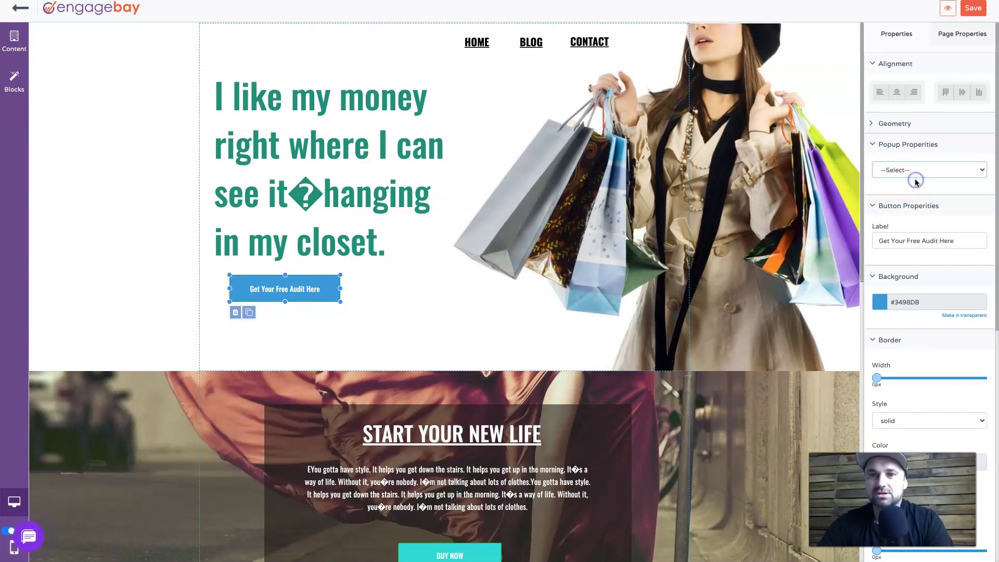
Save the landing page under the name "Test 2"
left_click(971, 12)
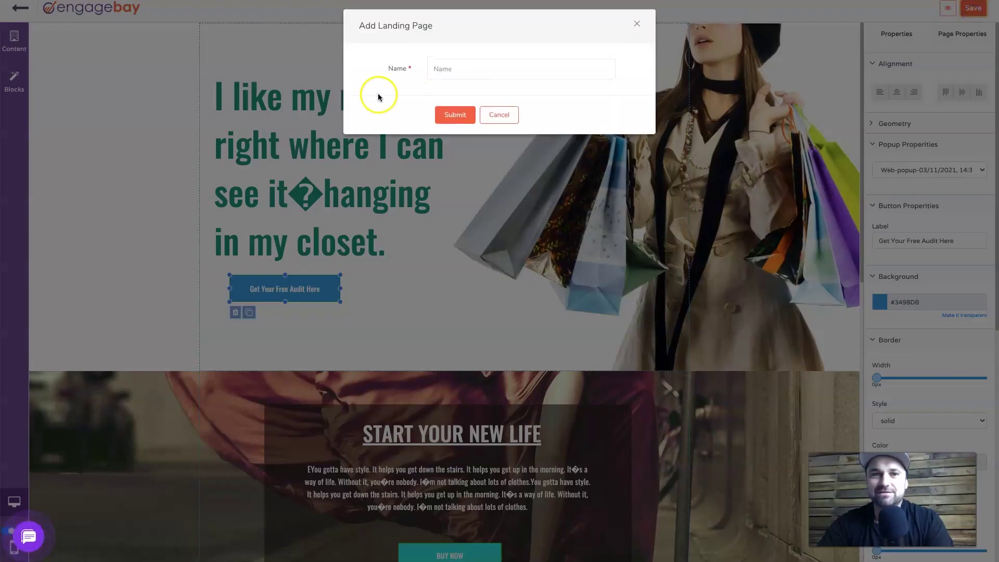
left_click(463, 67)
type("Test 2")
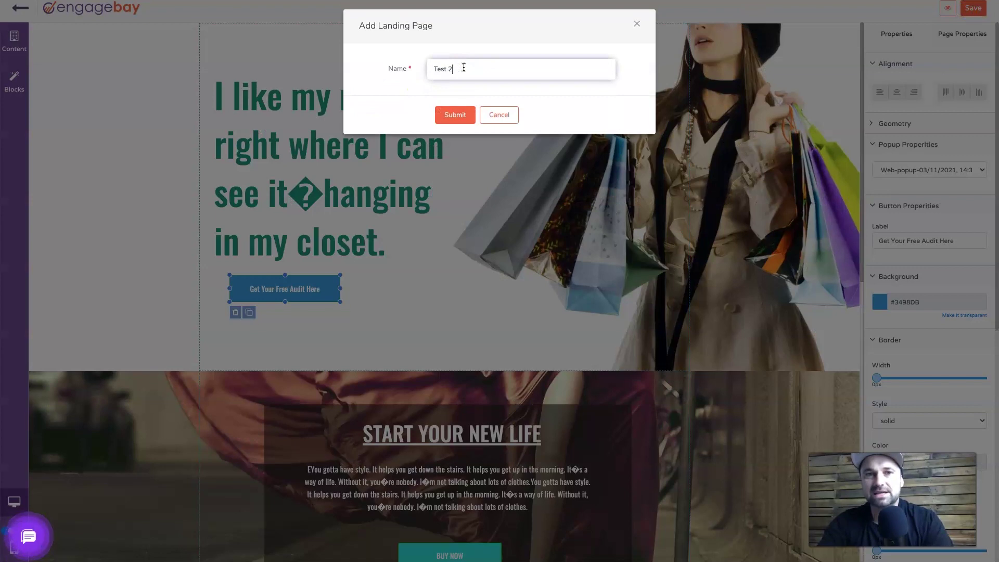
left_click(451, 114)
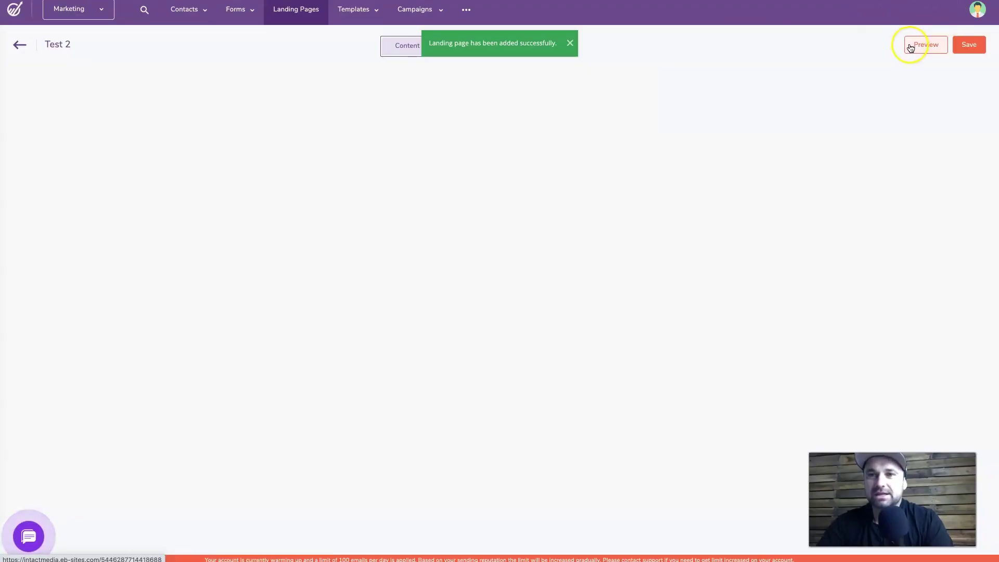
Preview the saved landing page, test that its audit button opens the popup form, and close the popup
left_click(914, 46)
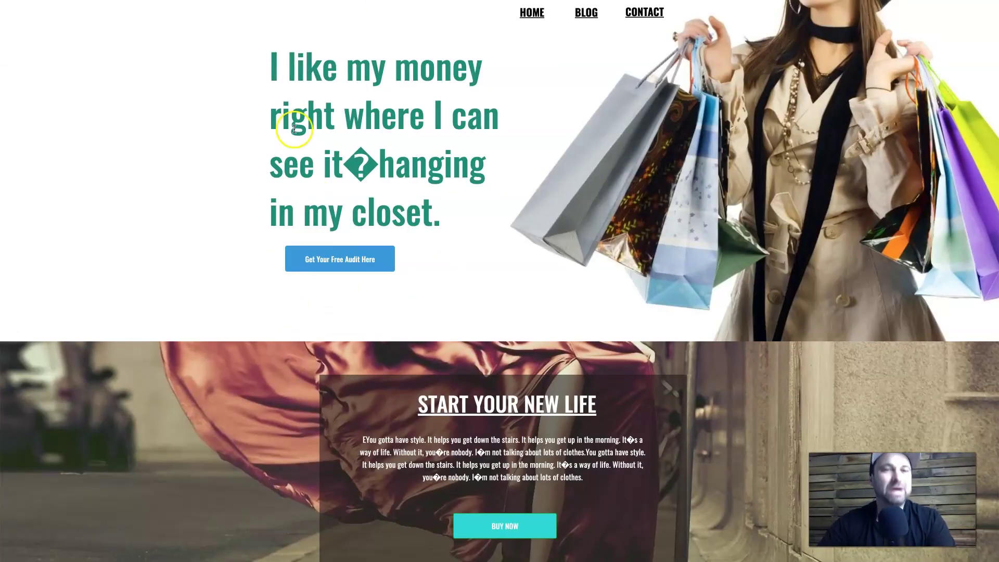
left_click(355, 265)
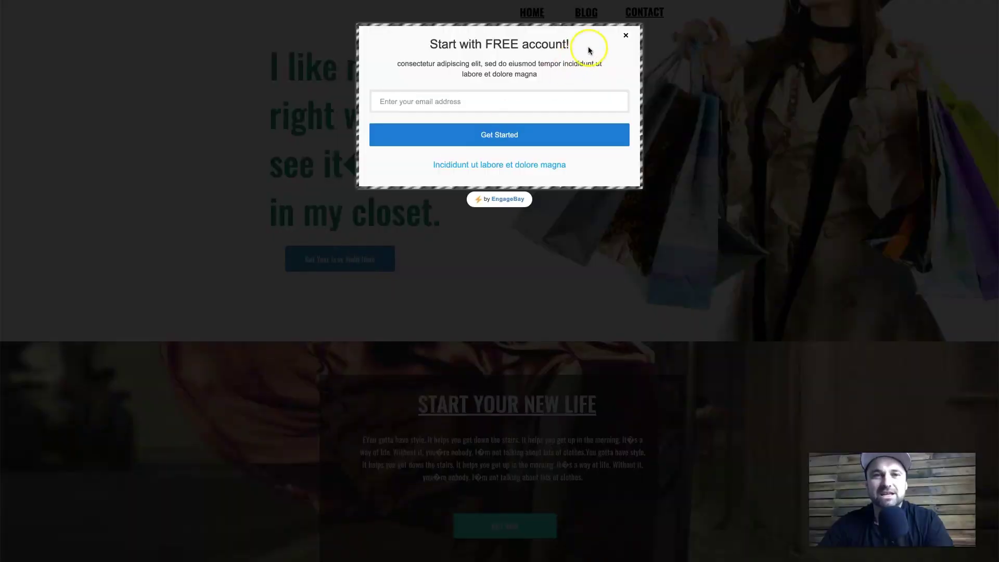
left_click(626, 36)
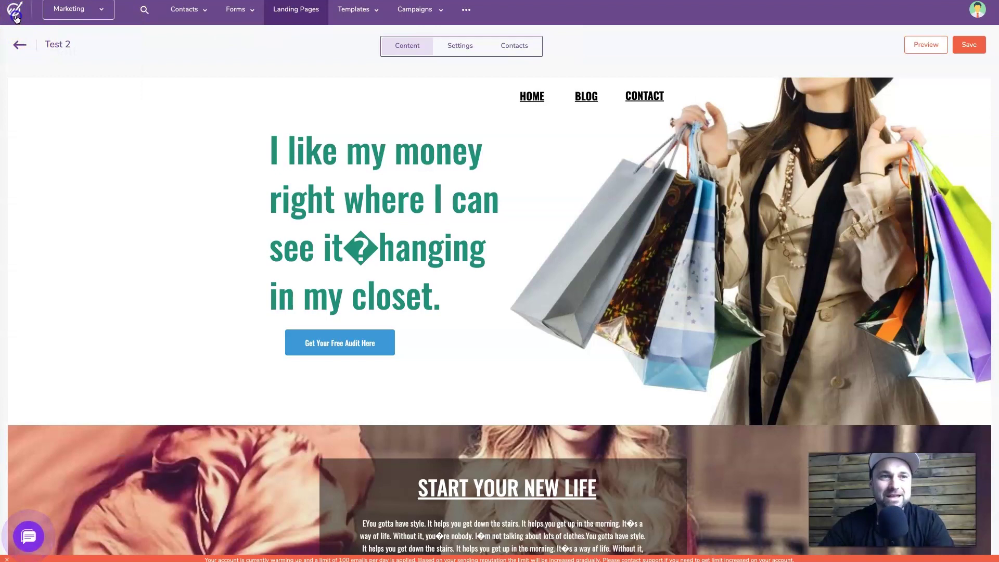
Return to the marketing dashboard and start creating a new email template
left_click(16, 19)
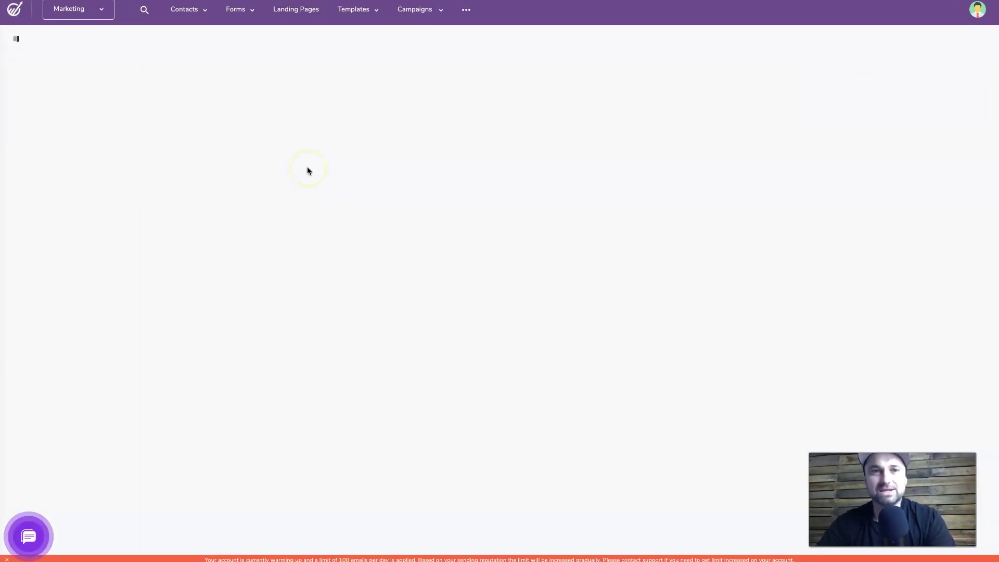
mouse_move(349, 10)
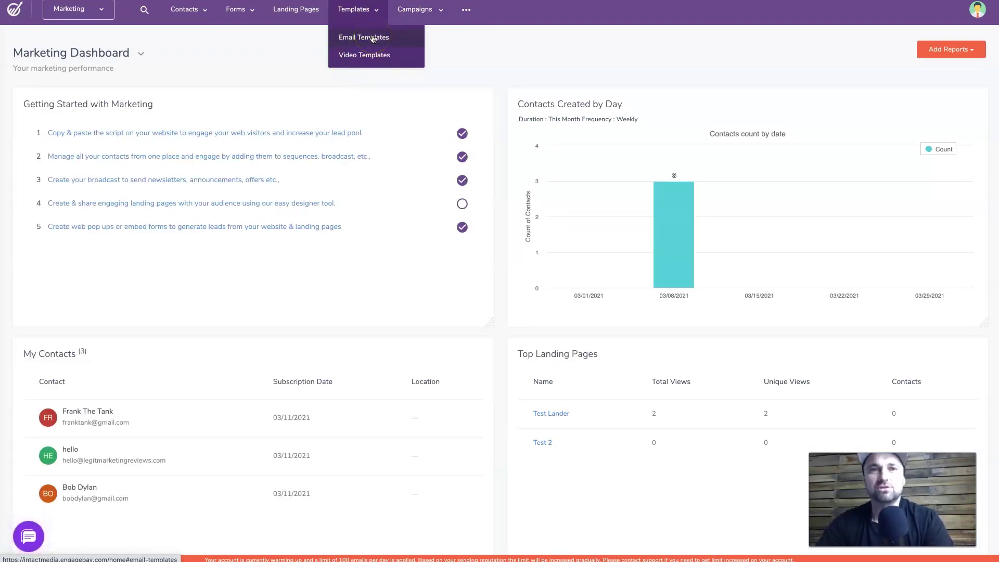
left_click(373, 38)
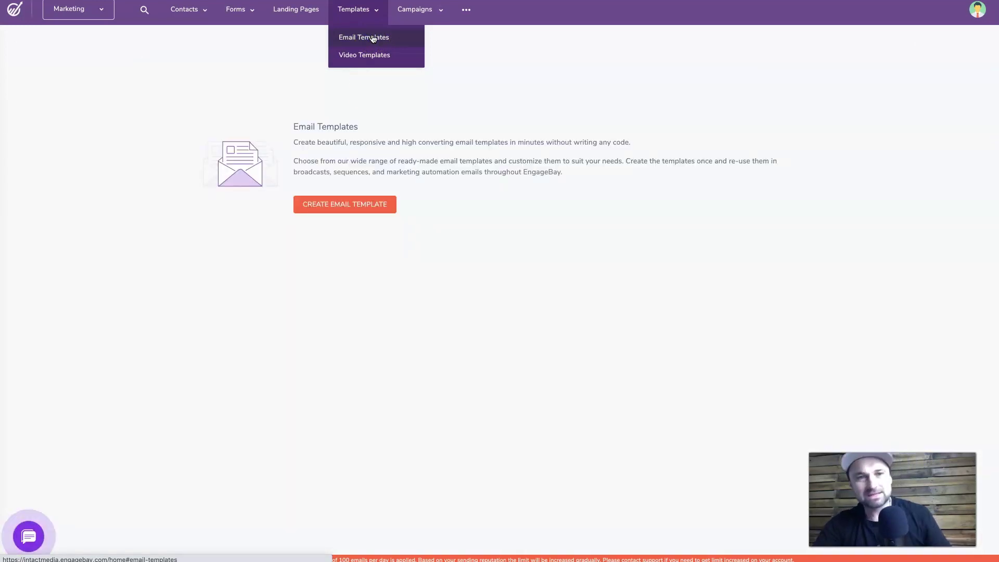
left_click(354, 203)
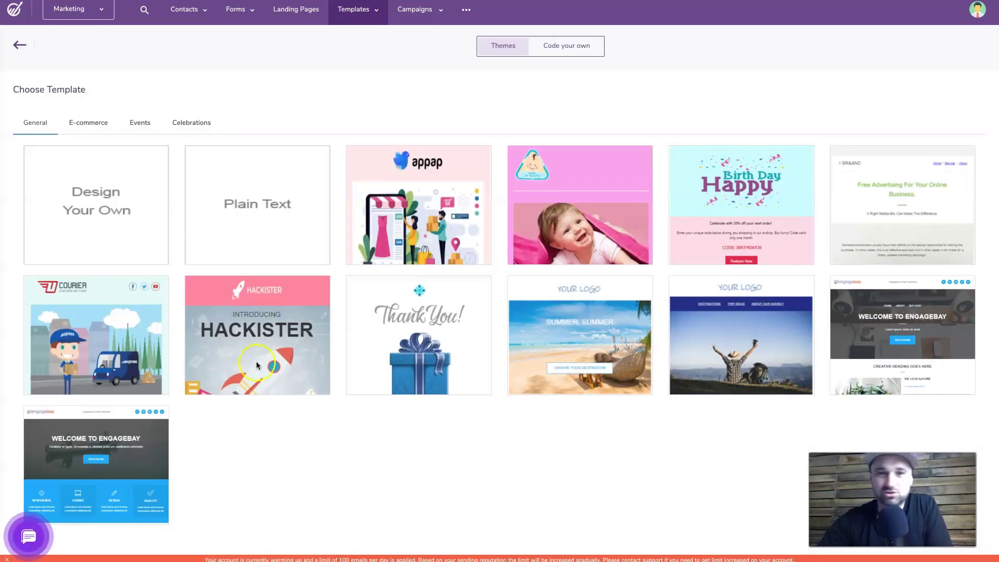
left_click(383, 331)
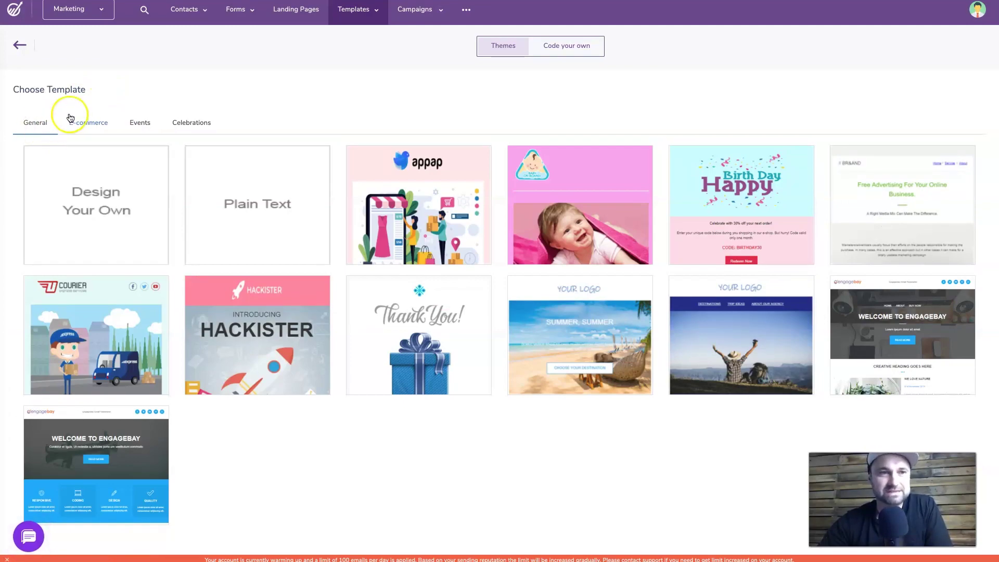
Browse the e-commerce, events and celebrations categories of email templates
left_click(88, 122)
scroll(278, 278, "down", 10)
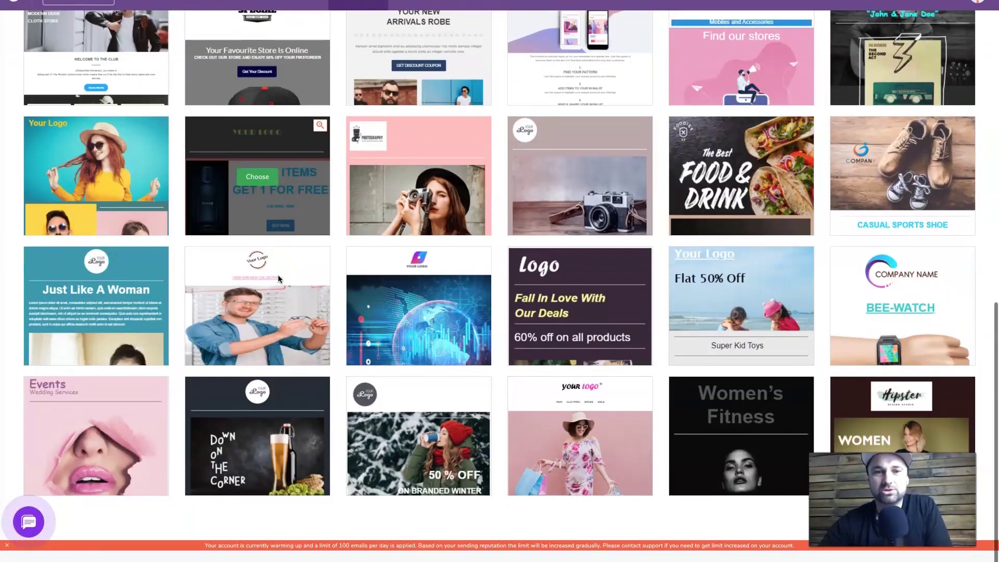
scroll(278, 278, "up", 10)
left_click(143, 124)
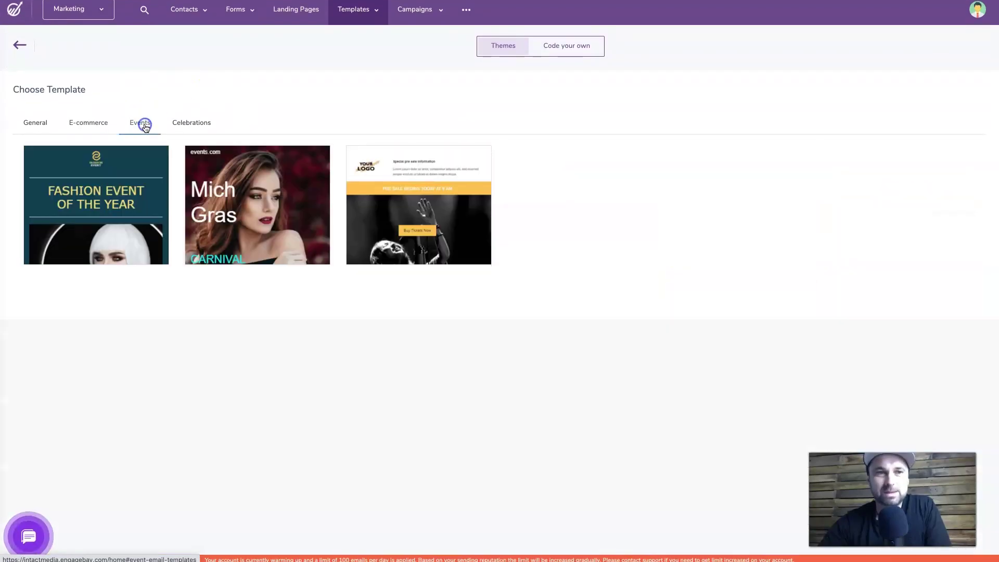
left_click(200, 129)
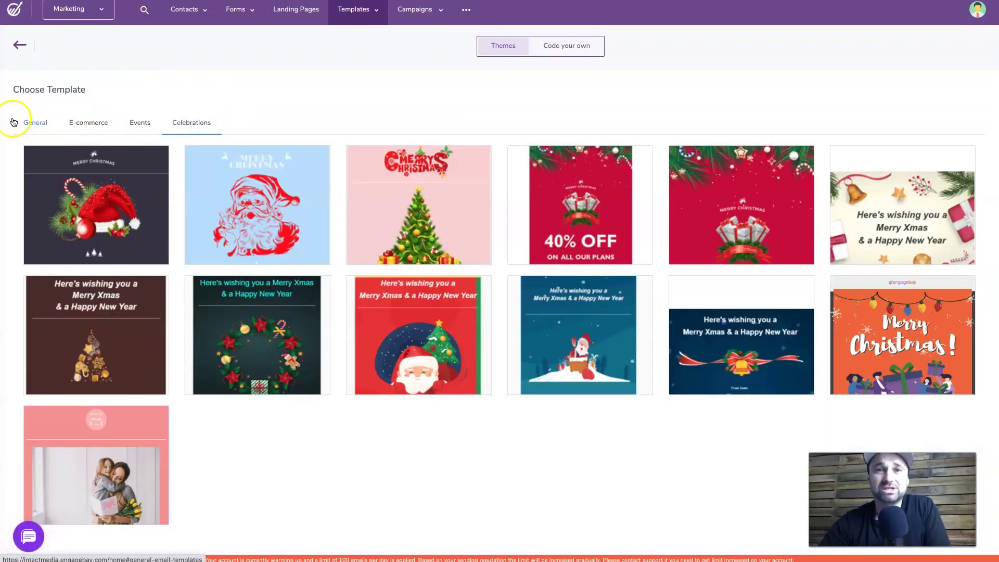
left_click(13, 122)
Check the option to code an email template from scratch and return to the email themes
left_click(573, 48)
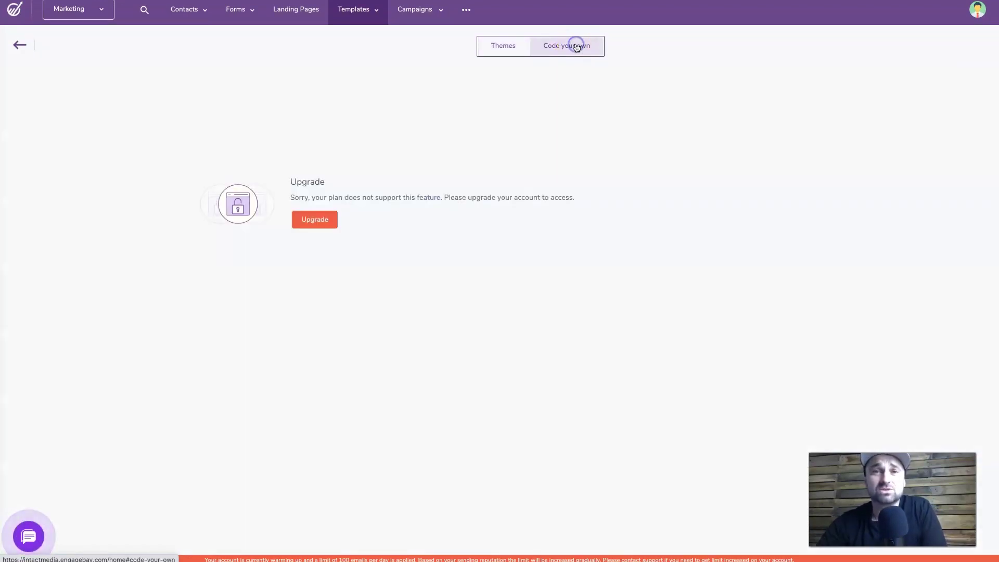
left_click(502, 44)
left_click(596, 47)
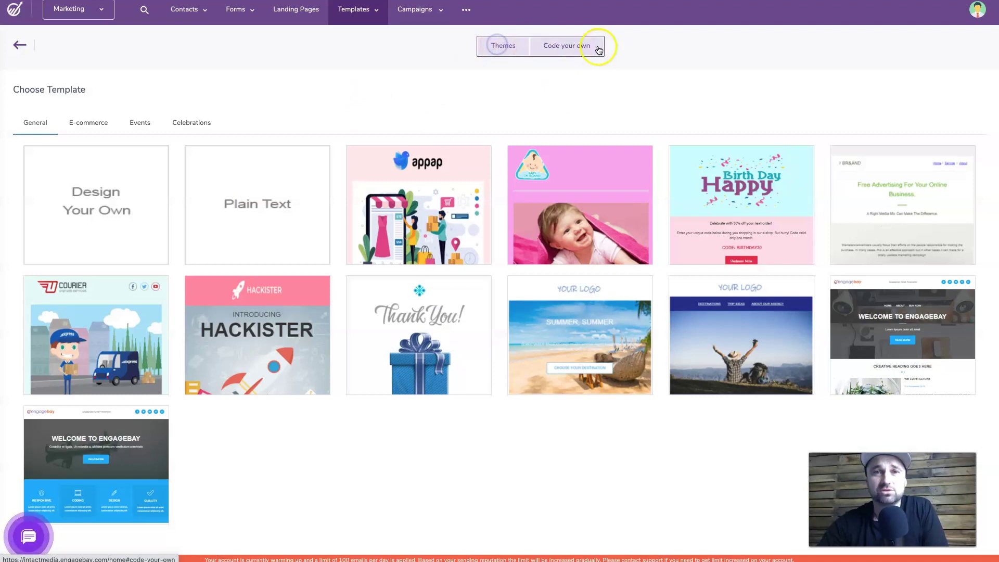
left_click(513, 44)
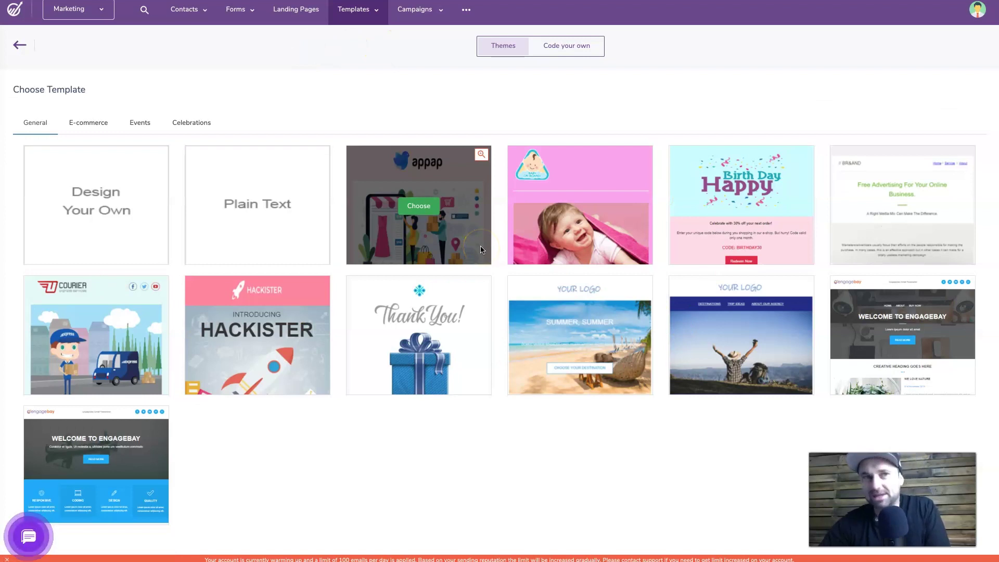
Open the campaign automations and create a new automation from the Send Follow up Emails template
left_click(424, 10)
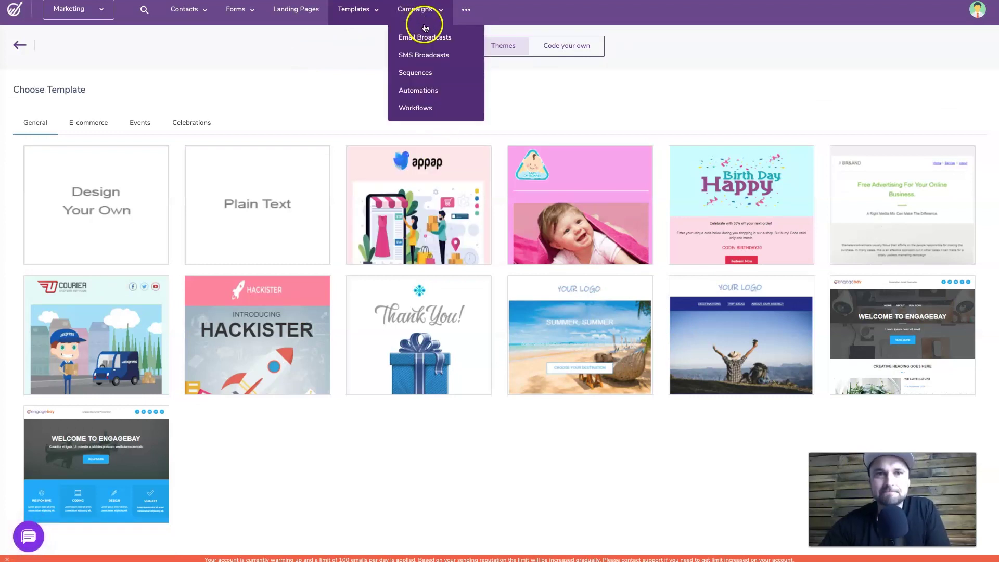
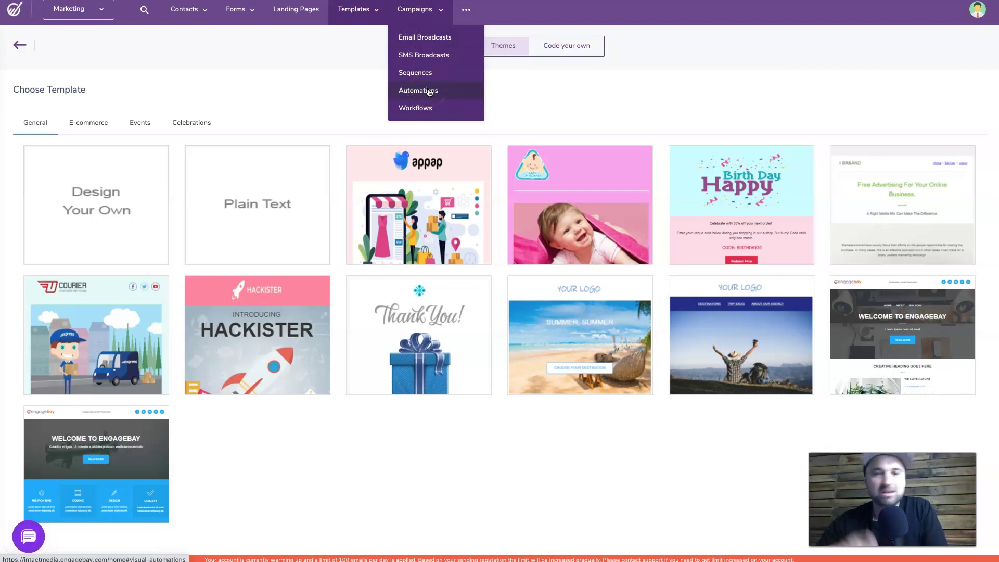
left_click(426, 106)
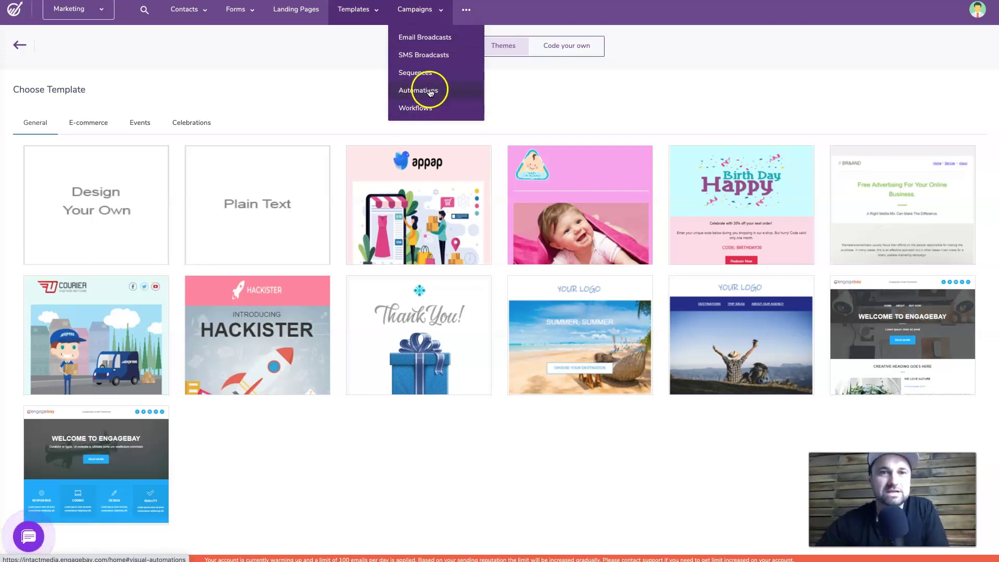
left_click(422, 88)
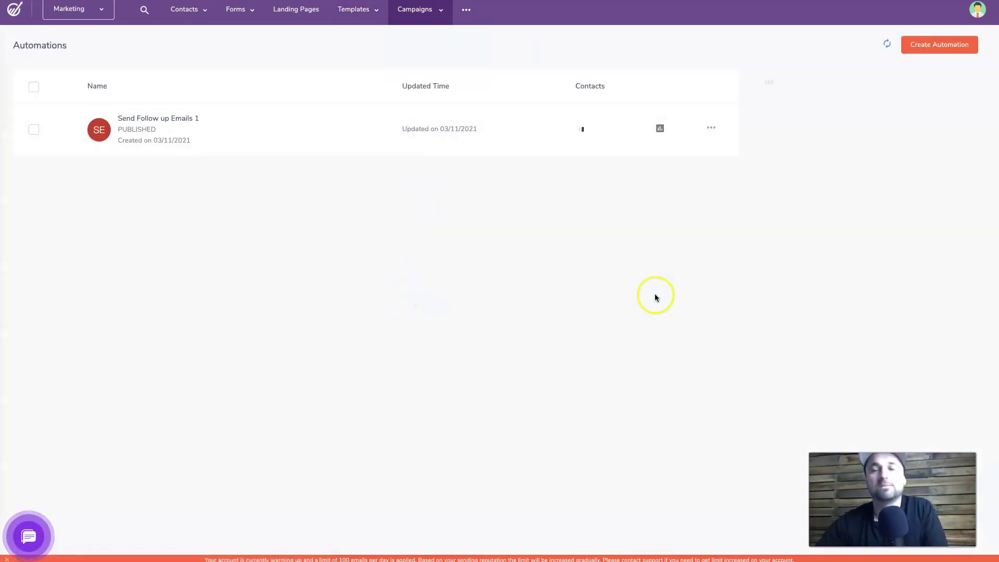
left_click(926, 41)
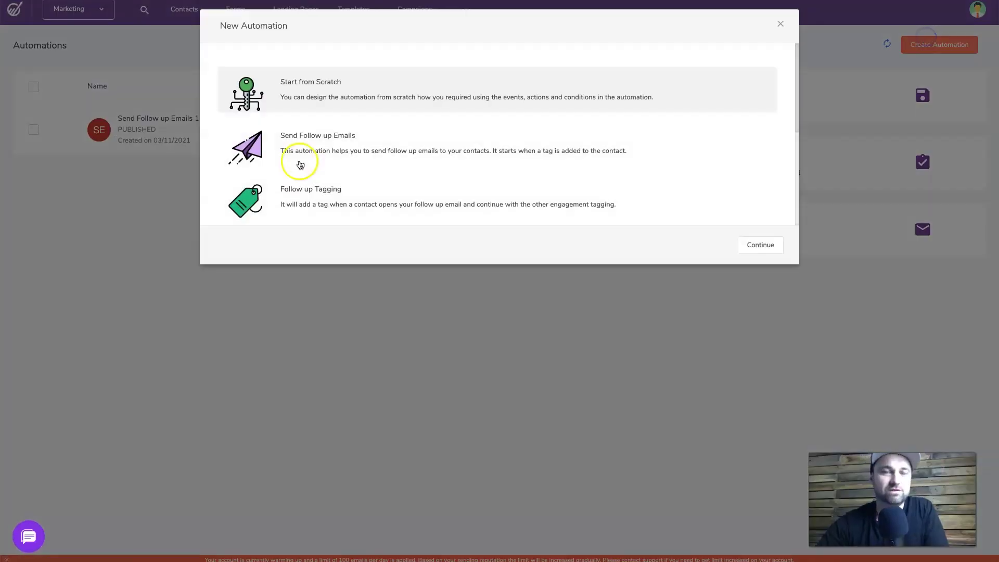
left_click(370, 153)
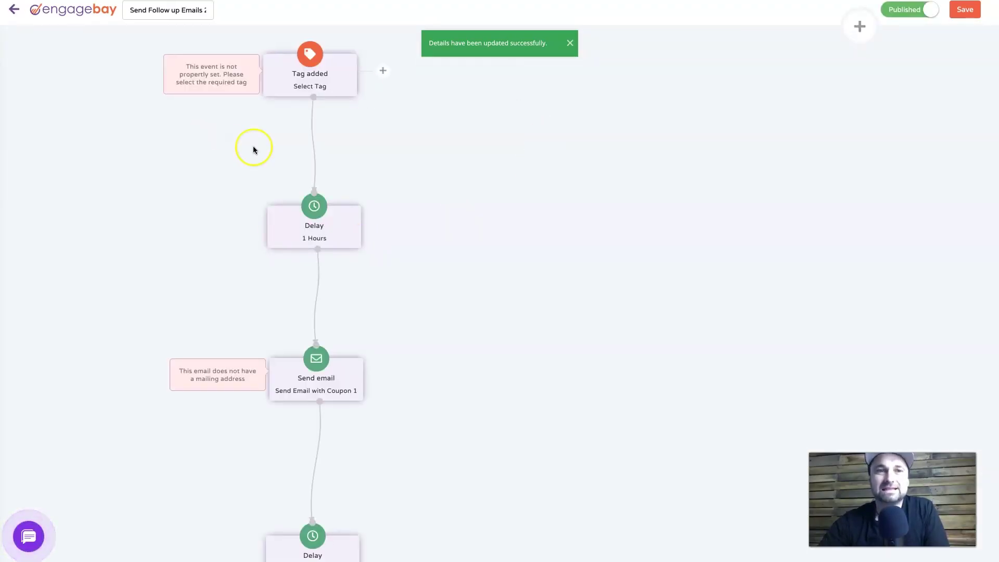
Rename the automation as Tester V2
left_click(182, 15)
triple_click(164, 13)
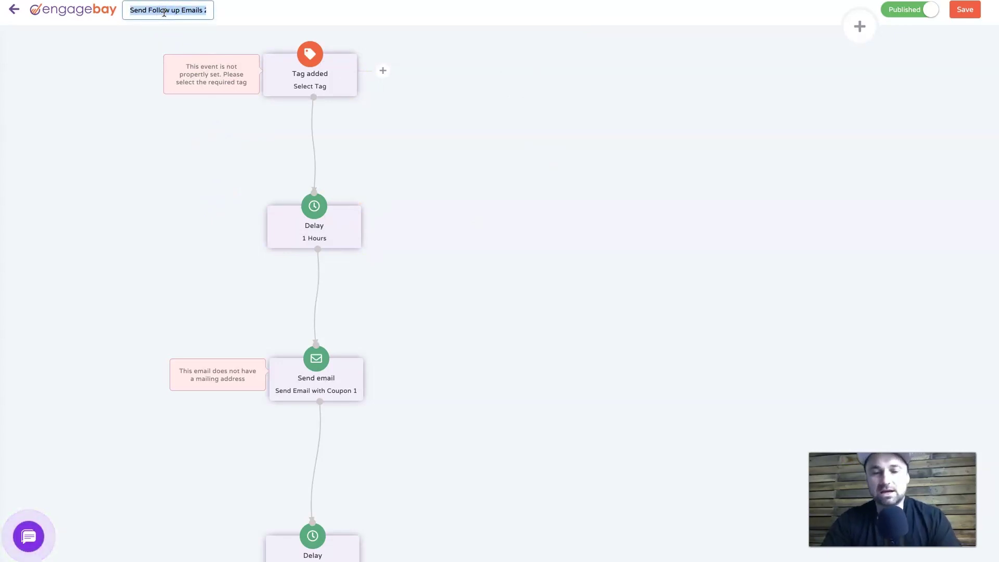
type("Tester V2")
left_click(315, 119)
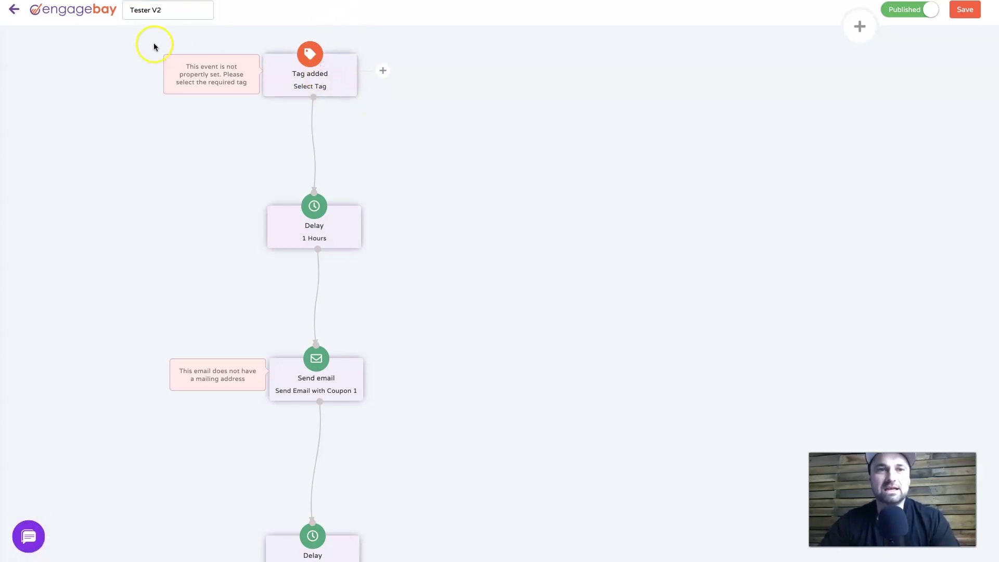
Review the automation's sequence from the tag trigger through the delays to the last follow-up email
mouse_move(323, 76)
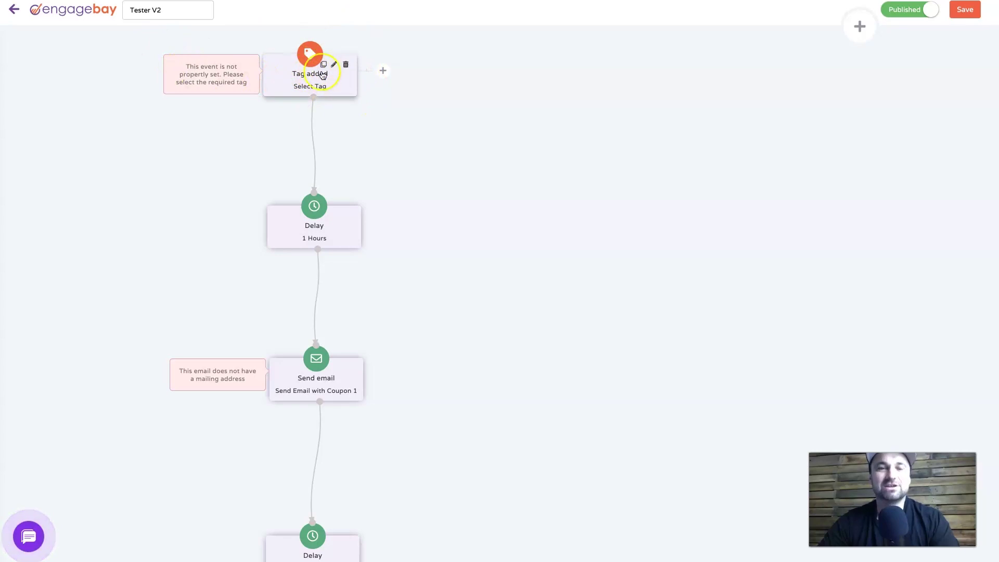
scroll(301, 245, "down", 2)
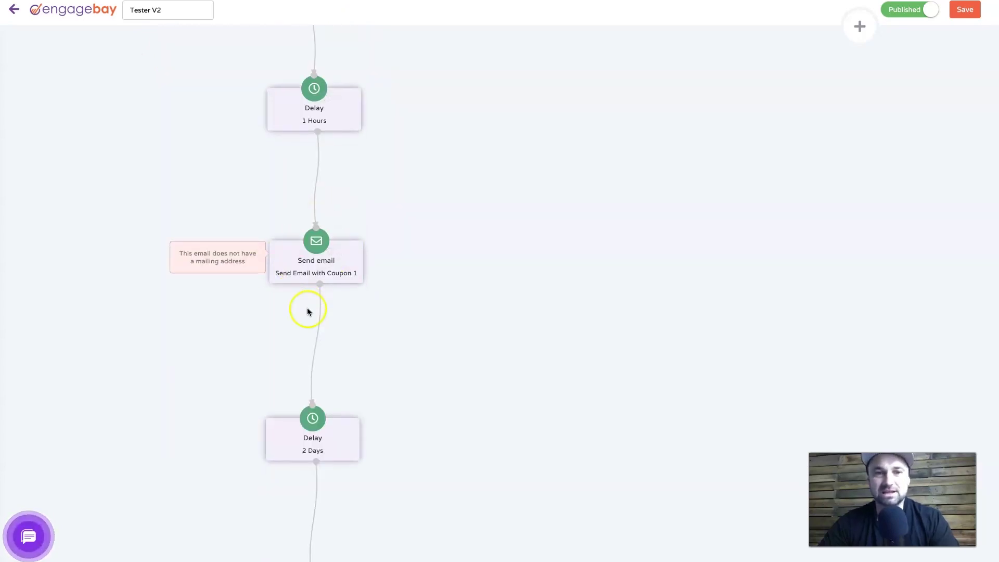
scroll(322, 317, "down", 3)
scroll(333, 463, "down", 3)
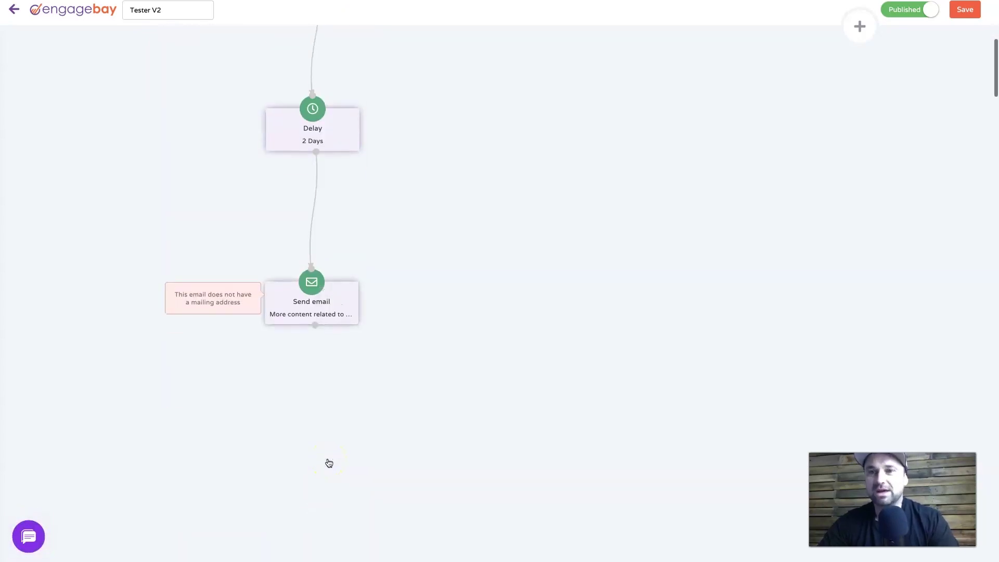
scroll(329, 463, "up", 8)
Browse the nodes that can be added to the automation, covering contact, CRM & Sales, ticket and developer actions and the conditions
left_click(860, 28)
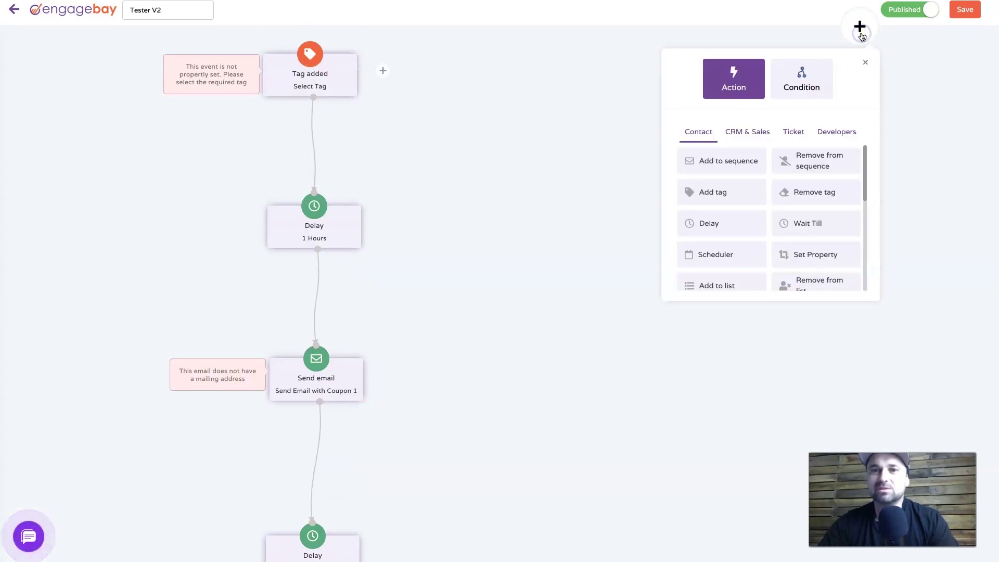
left_click(761, 130)
left_click(794, 132)
left_click(833, 130)
left_click(801, 78)
left_click(734, 79)
left_click(698, 133)
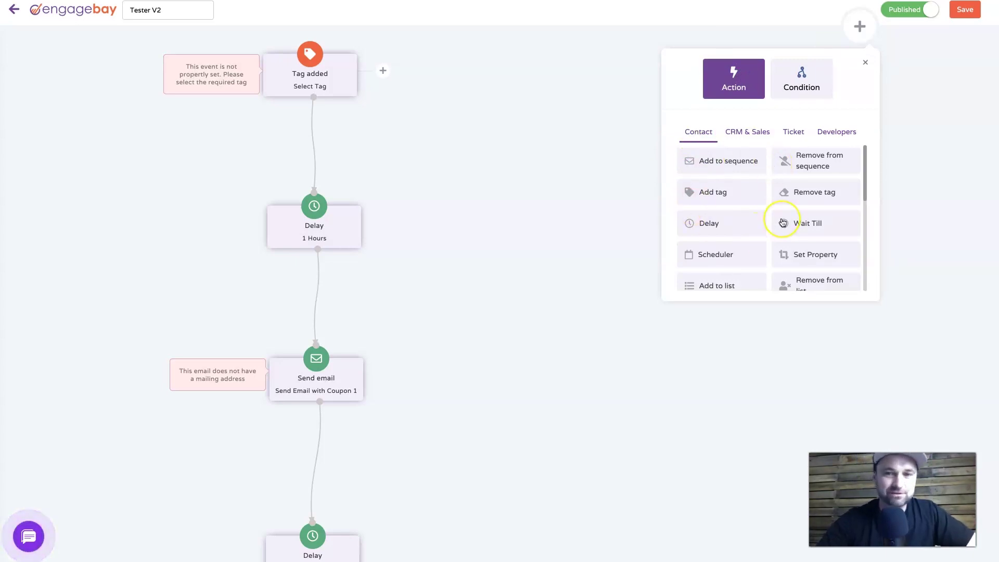
scroll(782, 222, "down", 10)
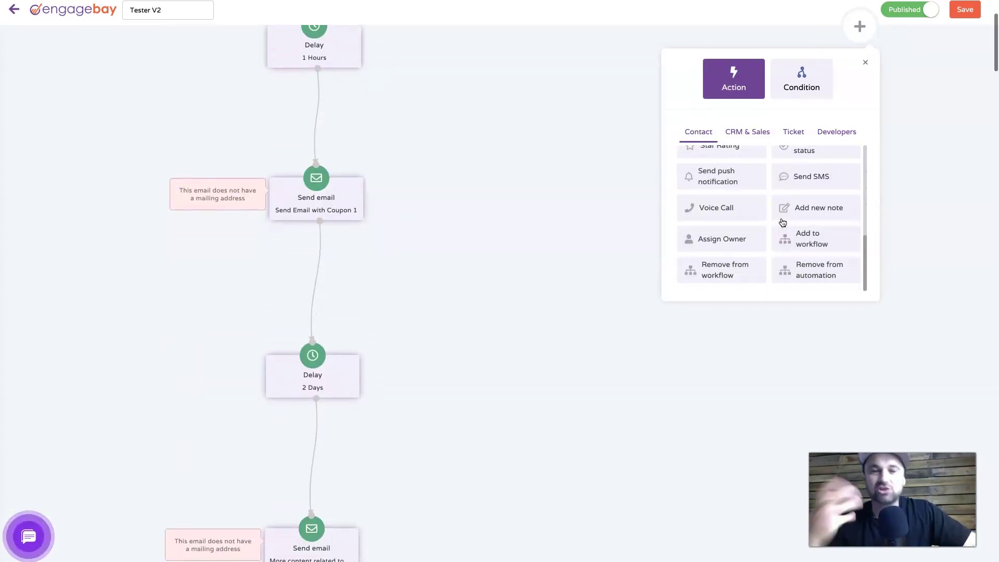
scroll(546, 240, "up", 3)
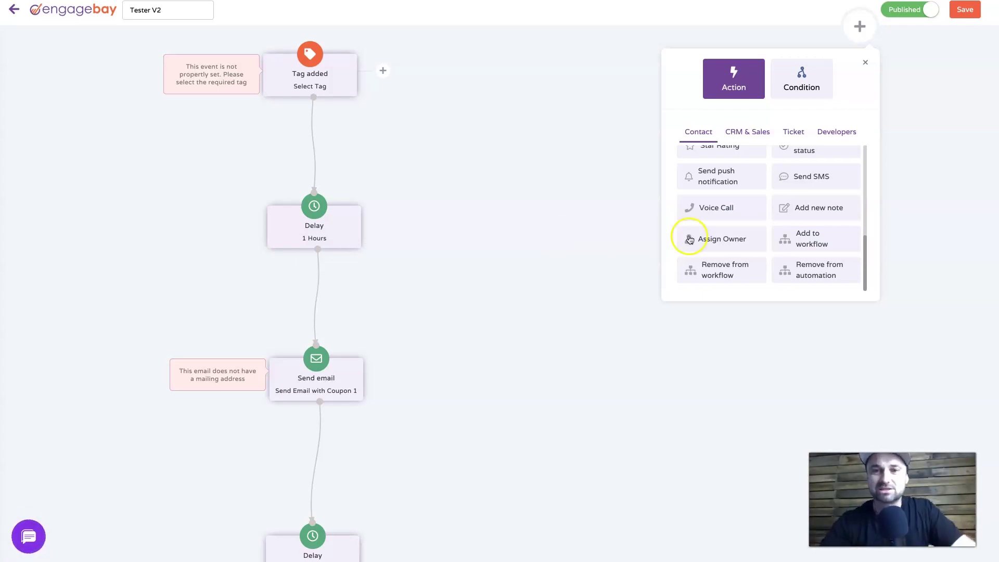
scroll(742, 225, "up", 5)
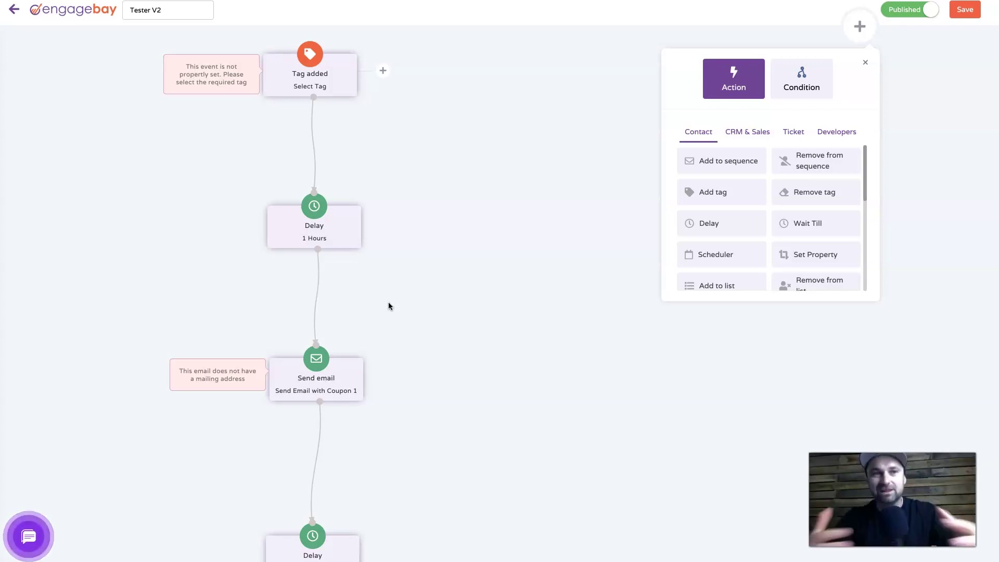
Move the 1-hour delay node closer to the Tag added trigger, save the automation and return to the automations list
left_click(306, 228)
left_click(422, 194)
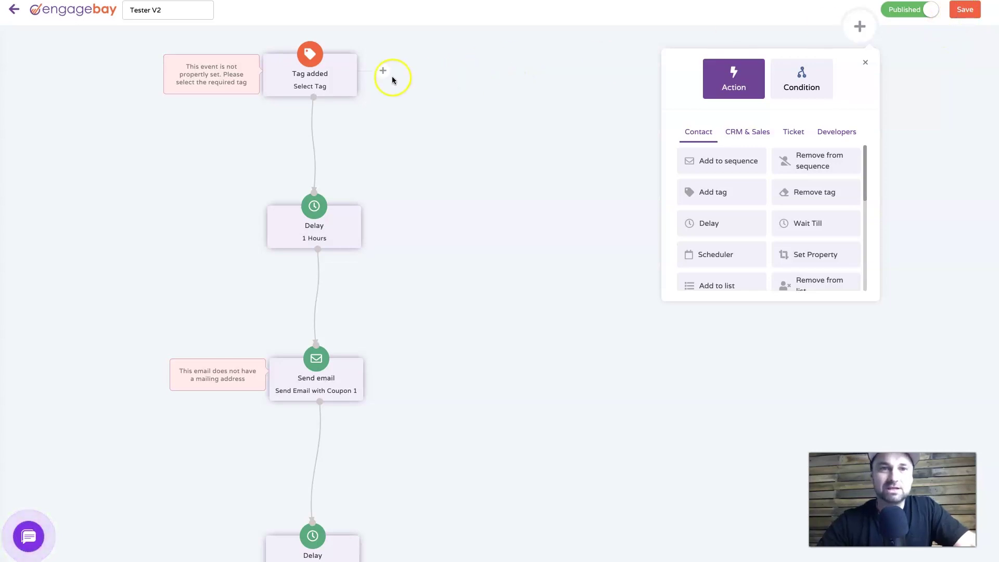
left_click_drag(325, 218, 336, 167)
left_click(964, 14)
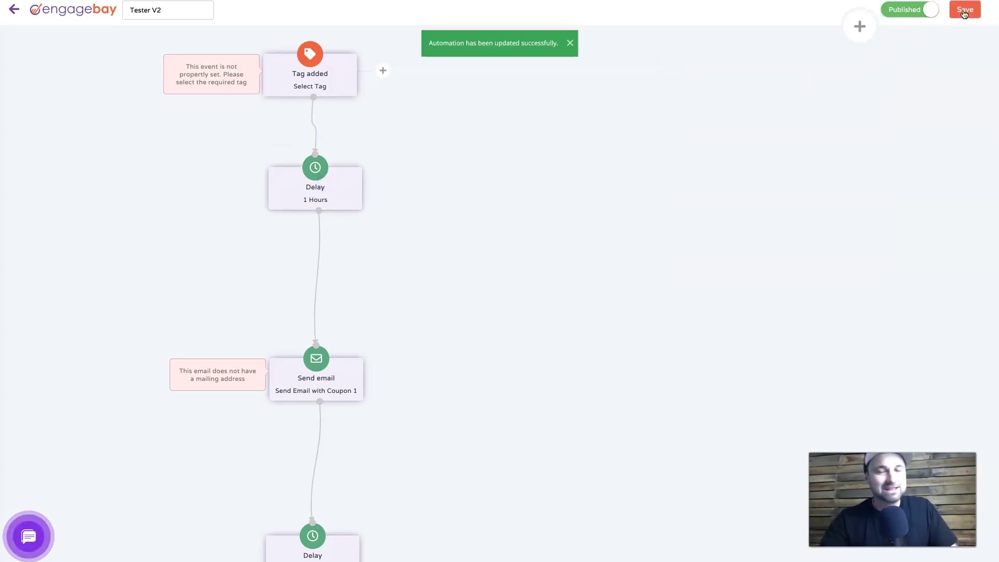
left_click(14, 10)
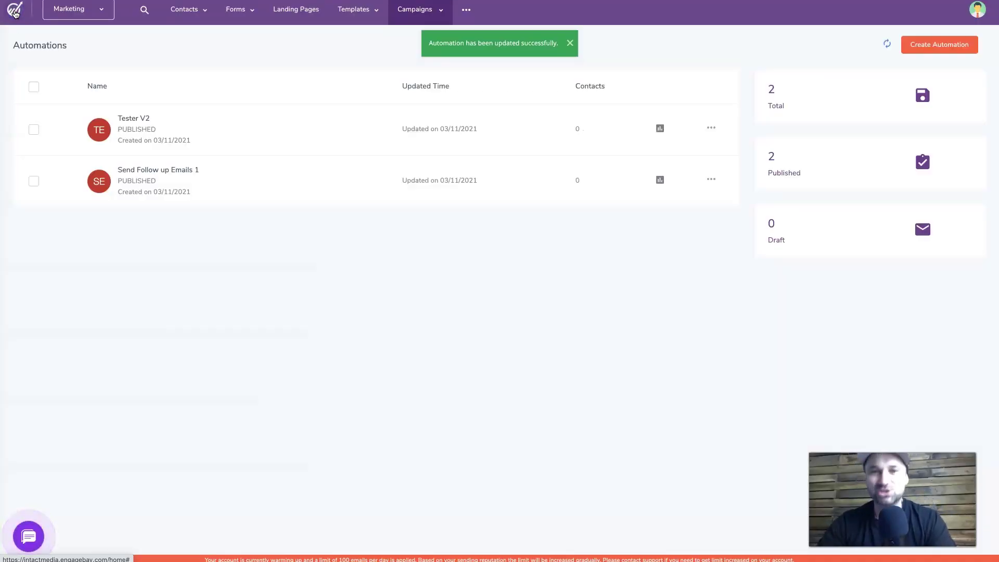
Switch to the Sales module and open the details of the newest contact in the contacts list
left_click(73, 10)
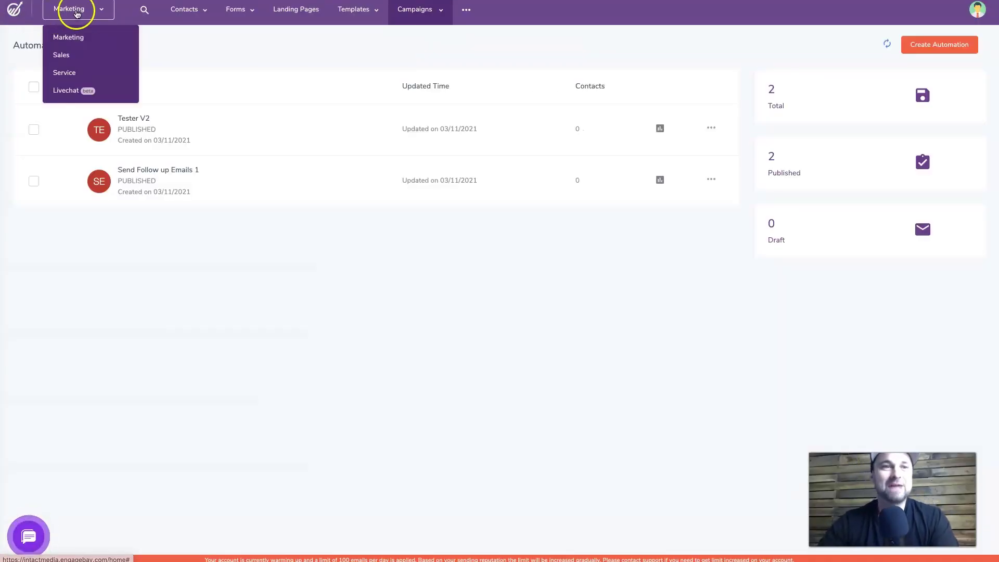
left_click(71, 57)
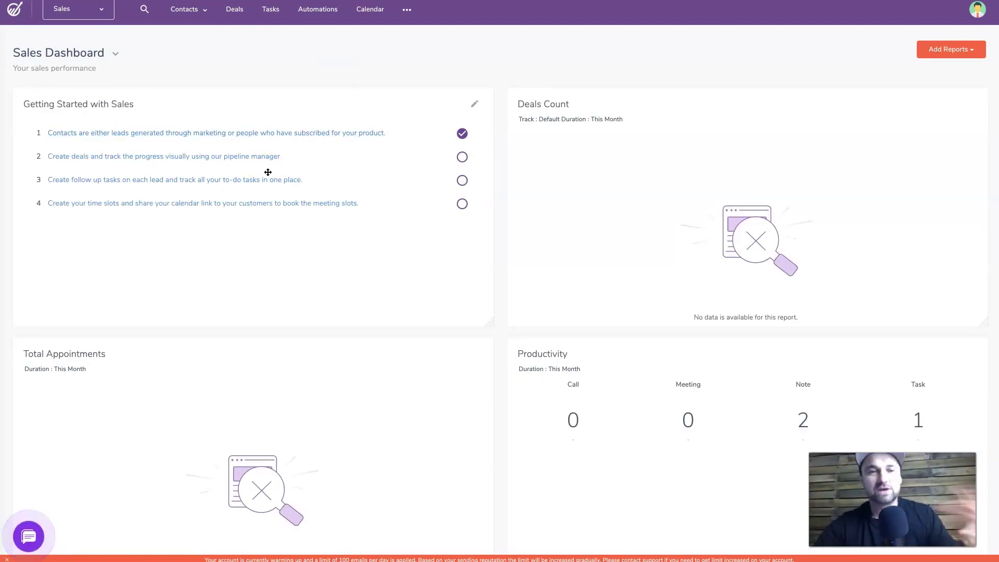
mouse_move(187, 10)
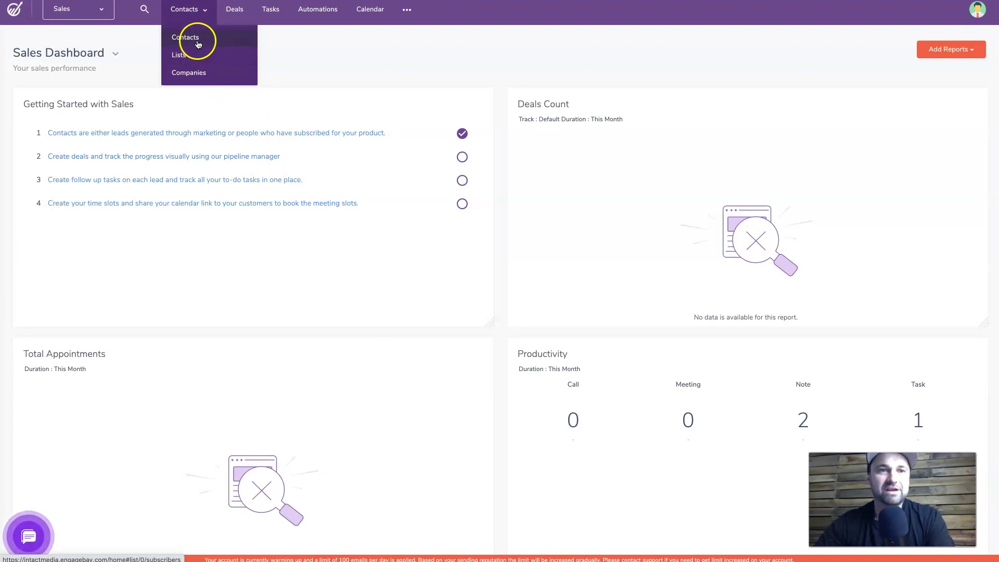
left_click(198, 44)
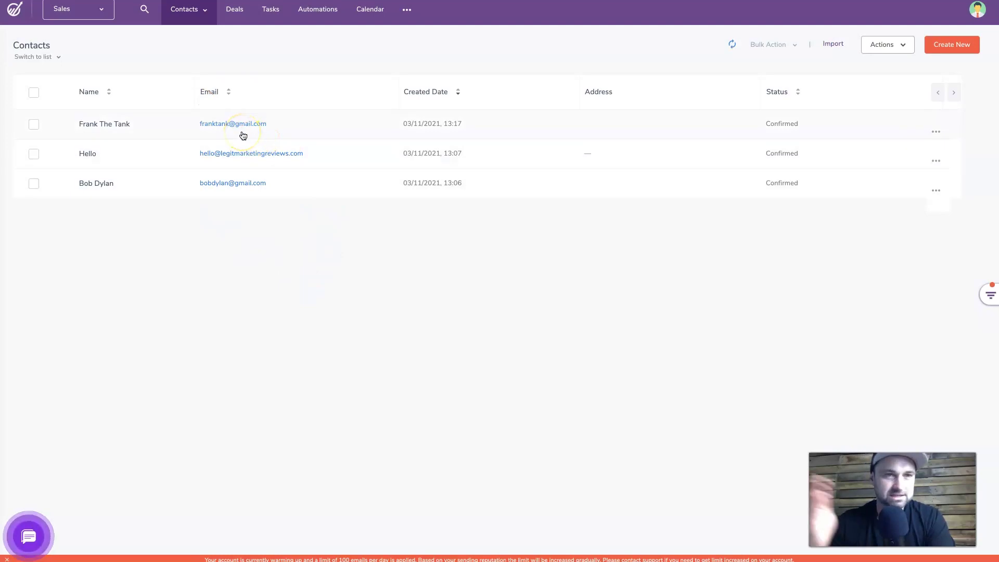
left_click(245, 126)
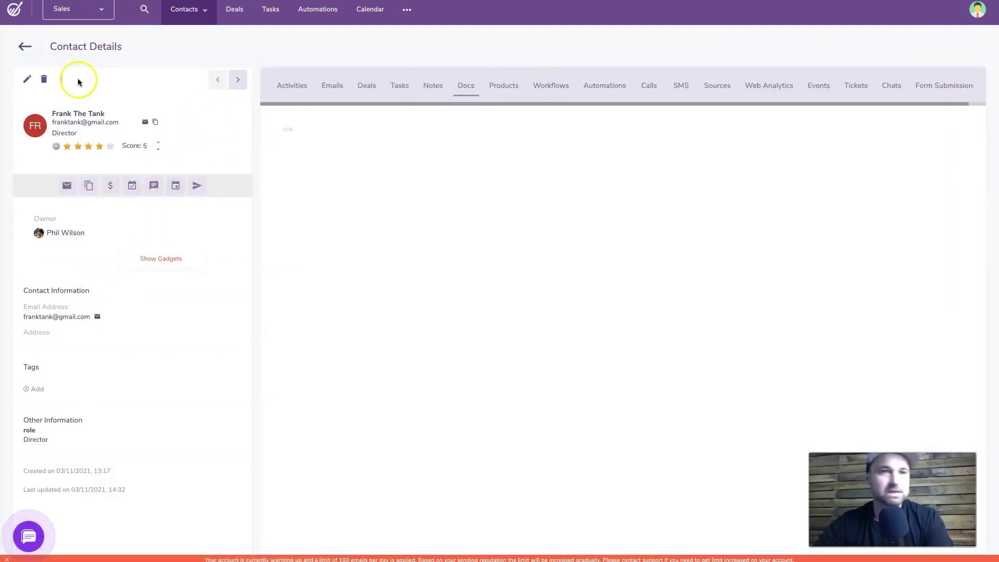
Create and save a new deal named Test Deal v2 in the sales pipeline with an amount of 1000 USD
left_click(235, 11)
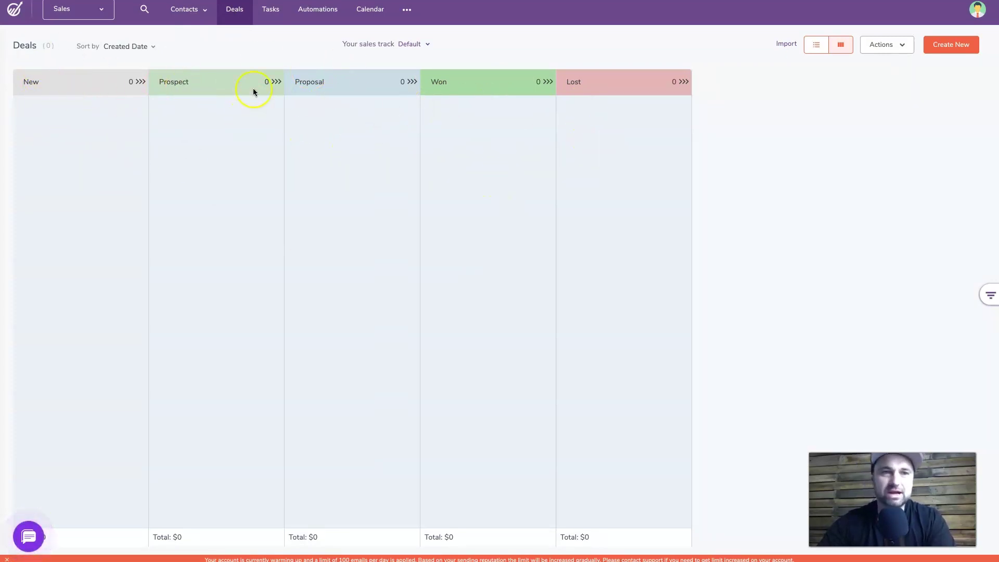
left_click(951, 45)
left_click(791, 100)
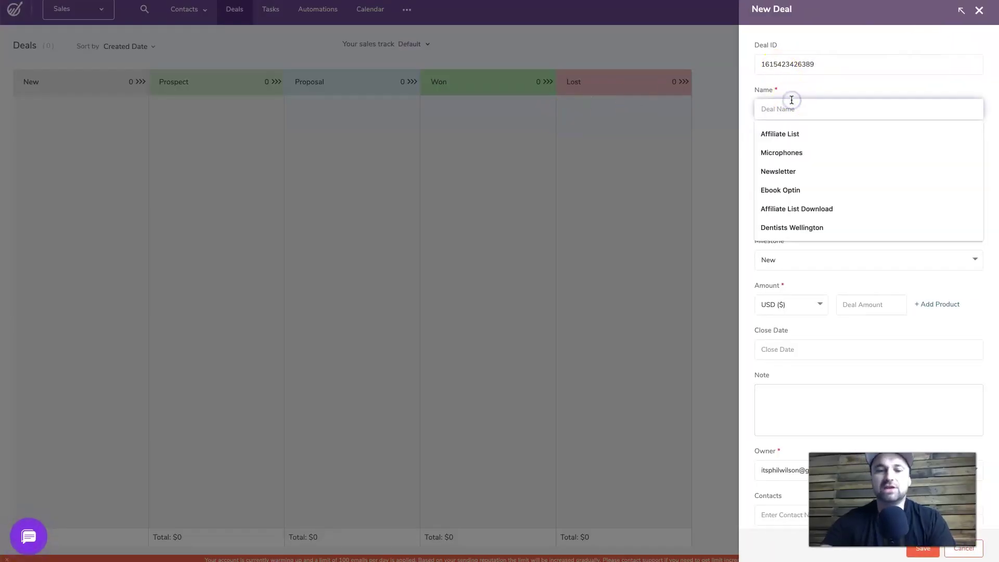
type("Test V")
key("BackSpace")
type("Deal v2")
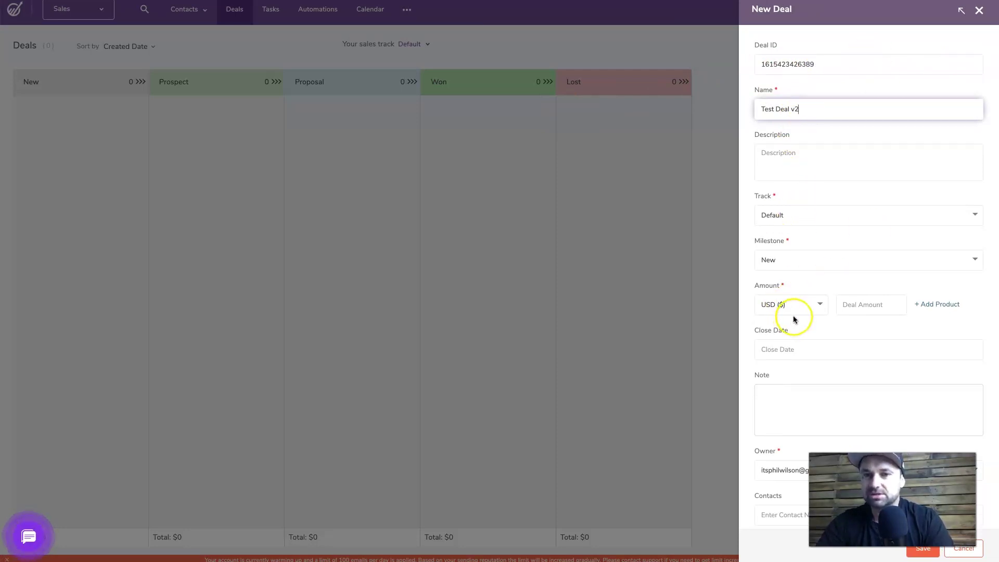
left_click(915, 555)
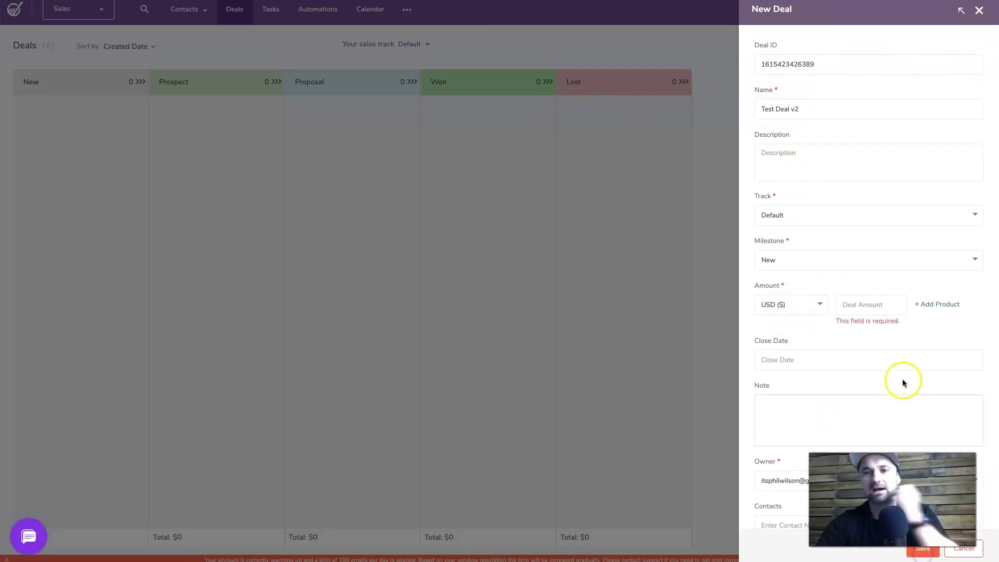
left_click(852, 296)
type("1000")
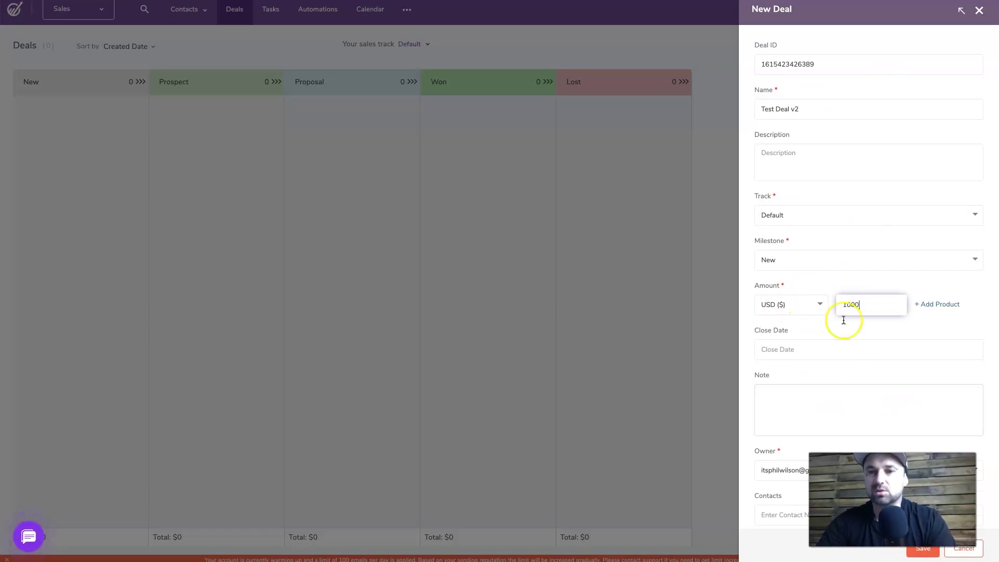
left_click(914, 557)
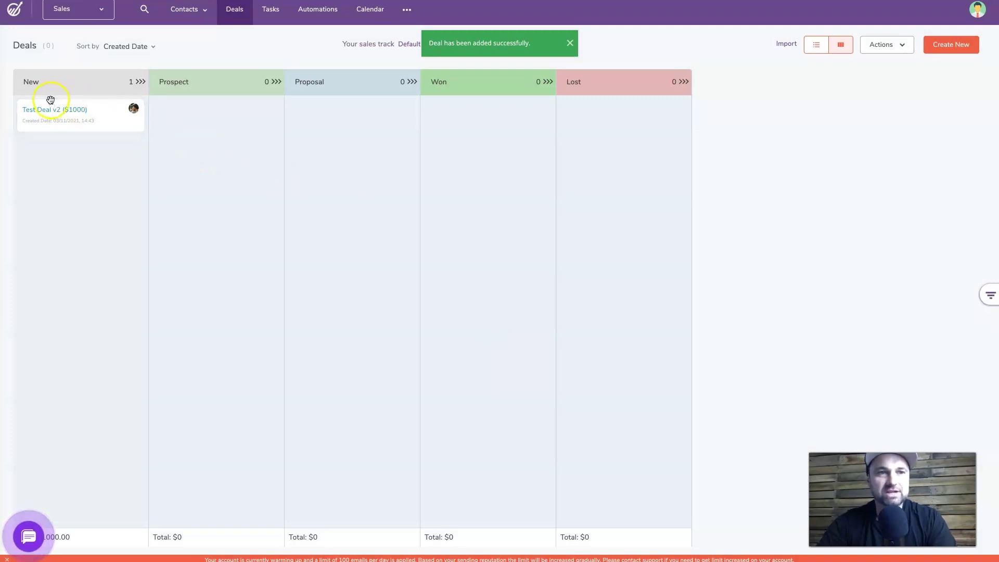
Open the Test Deal v2 card to view its deal details
mouse_move(36, 111)
left_mouse_down()
mouse_move(176, 122)
mouse_move(330, 98)
mouse_move(572, 116)
mouse_move(27, 100)
mouse_move(29, 123)
left_mouse_up()
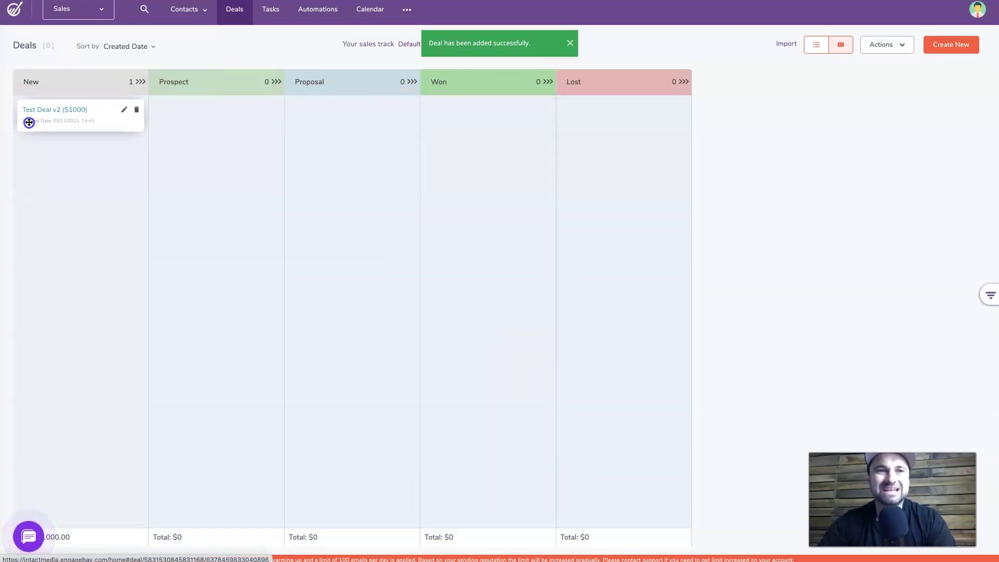
left_click(54, 109)
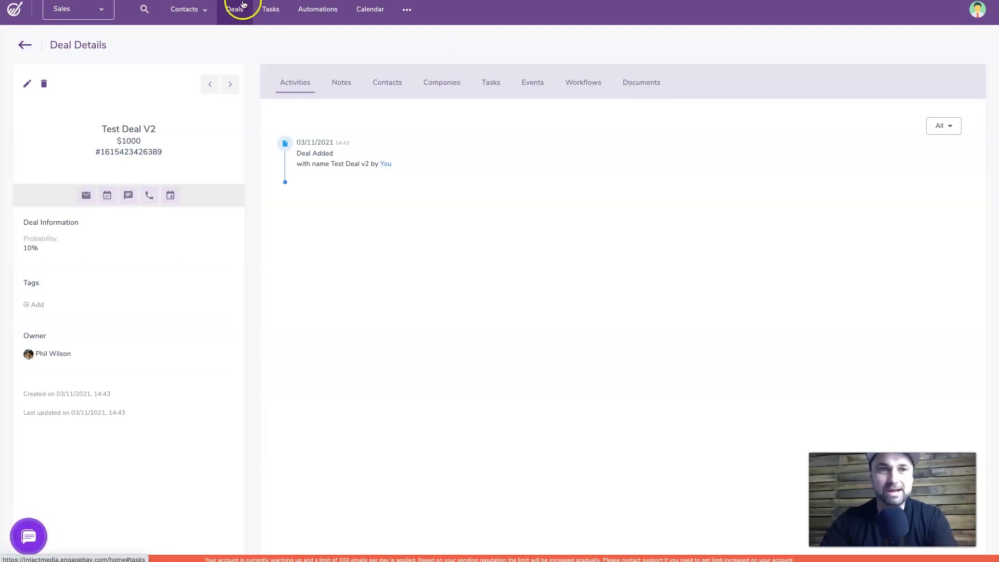
Check the not-started task on the sales task board and open the sales automations list
left_click(271, 11)
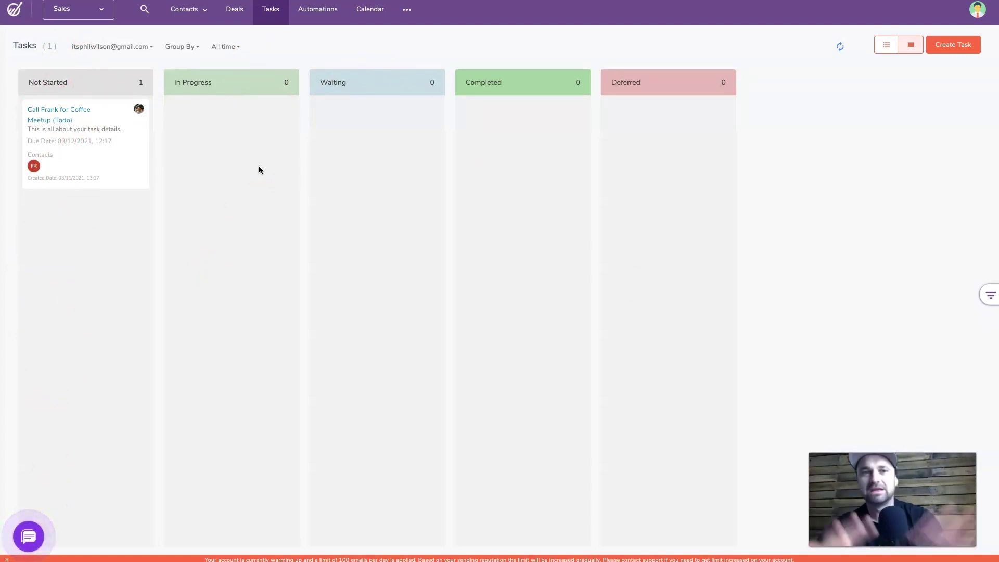
mouse_move(58, 137)
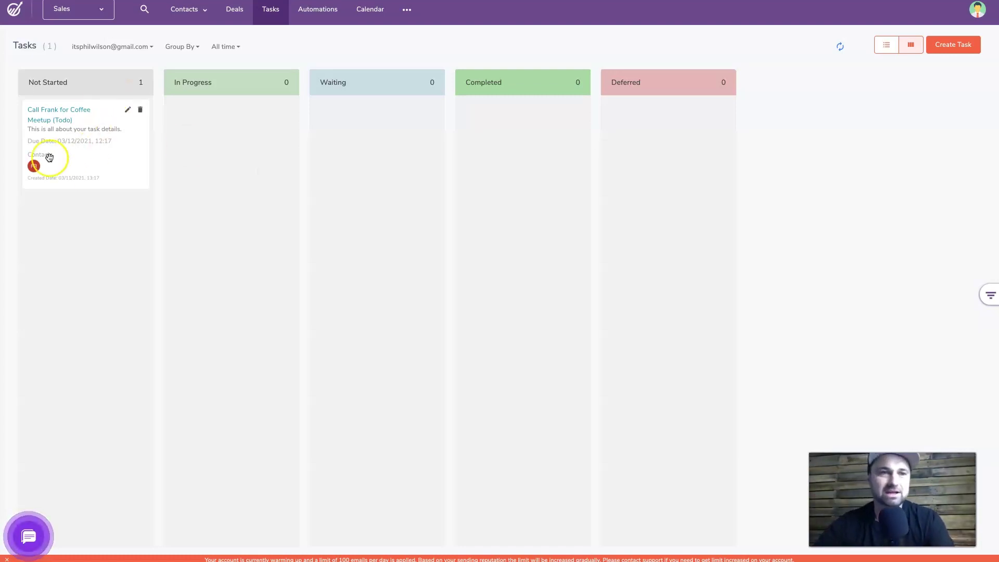
left_click(330, 10)
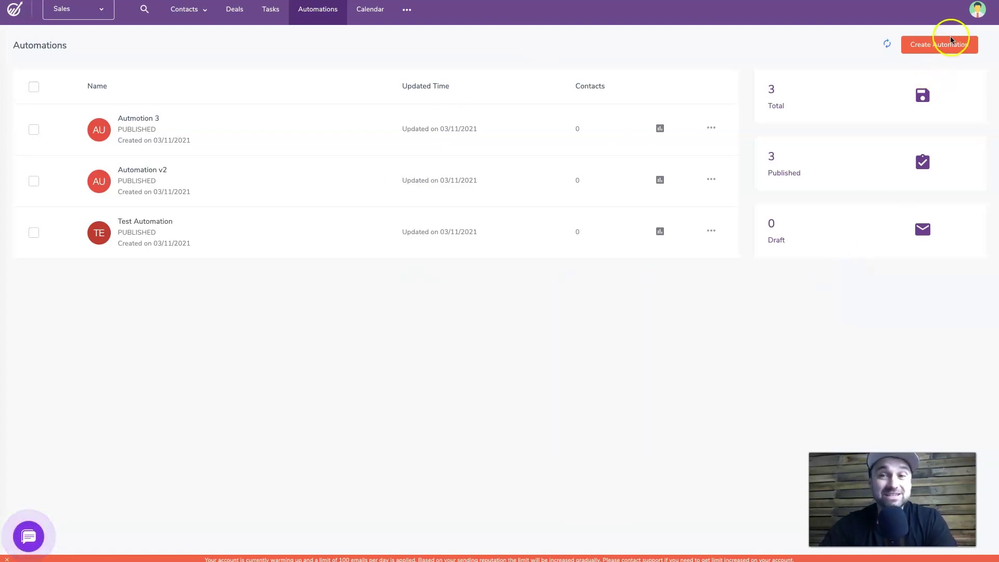
Create a new sales automation named Auto 3
left_click(931, 48)
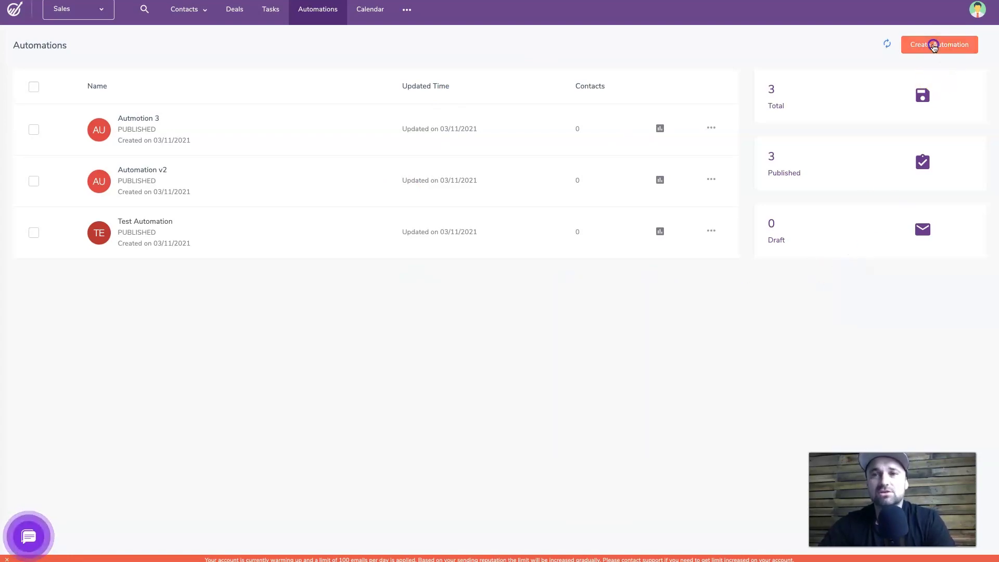
type("Auto 3")
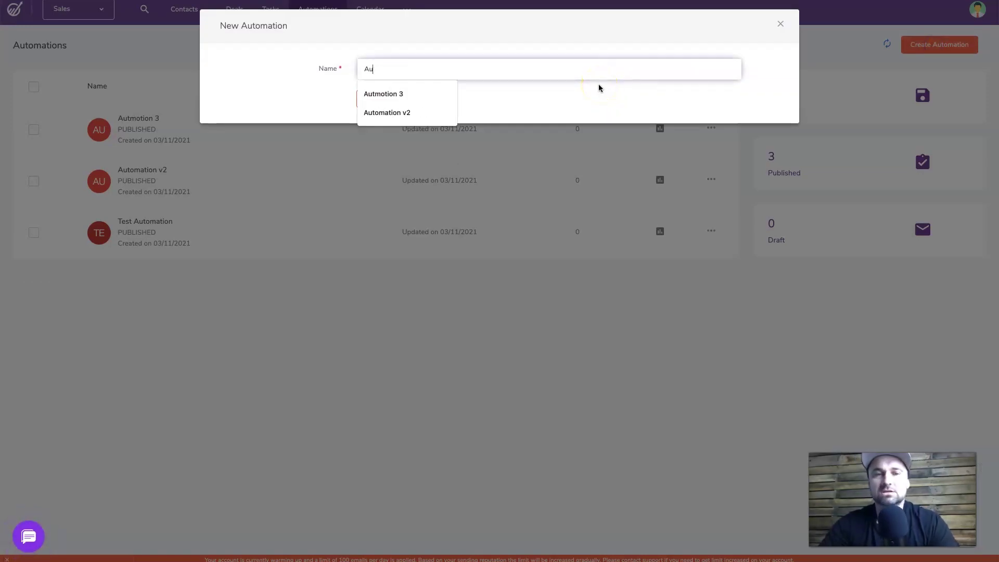
left_click(427, 98)
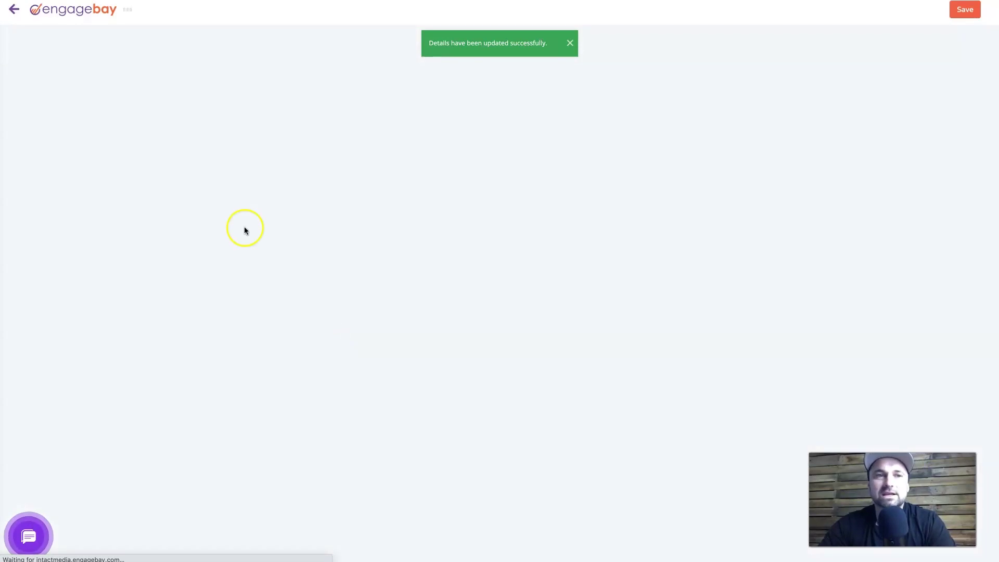
Add a Deal Created trigger named New Deal to the automation
left_click(448, 76)
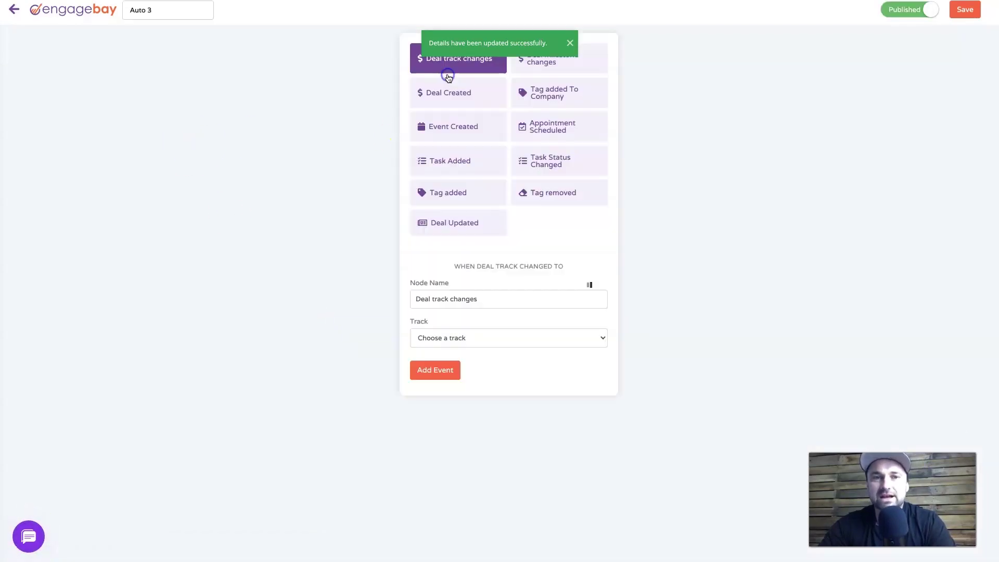
left_click(467, 97)
left_click(463, 299)
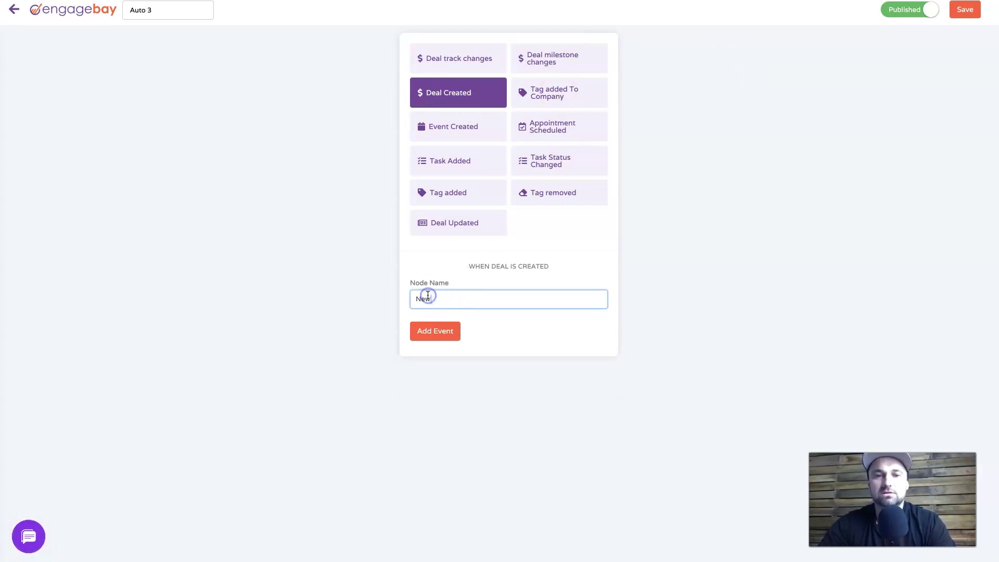
left_click(436, 330)
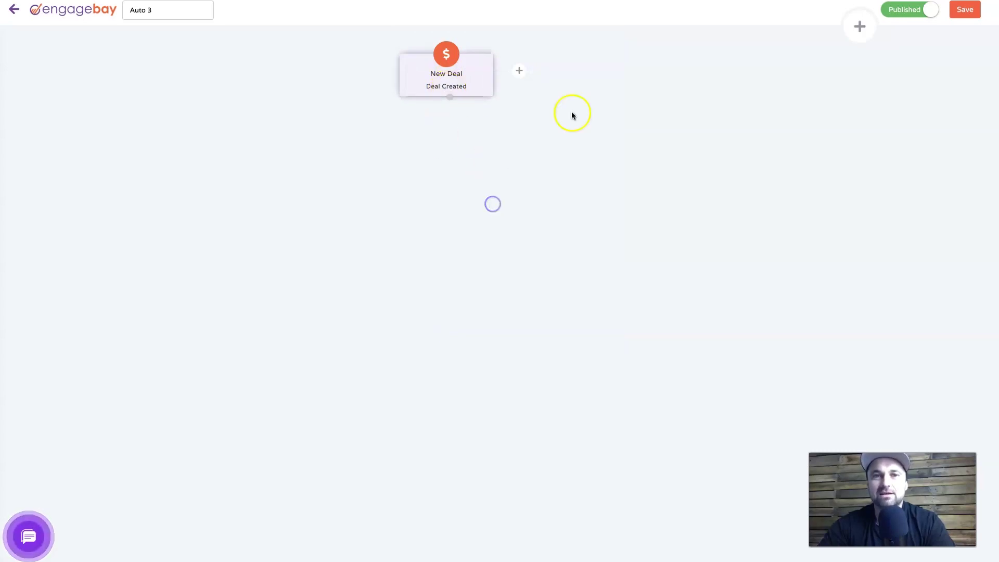
Add a new-task action with the task name Call for Coffee Catch Up, owned by the account user, and connect it beneath the New Deal trigger
left_click(859, 26)
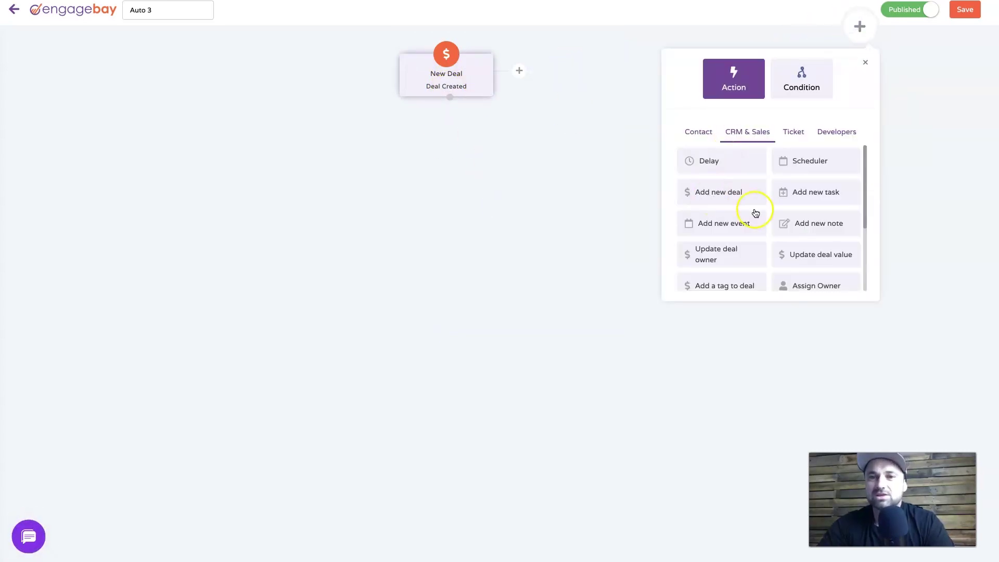
scroll(734, 222, "down", 3)
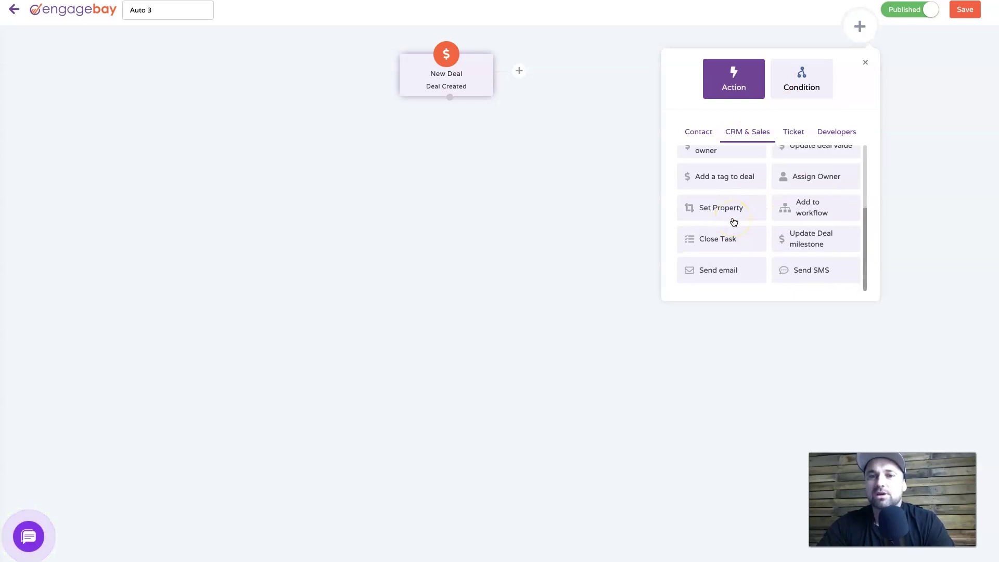
scroll(758, 267, "up", 1)
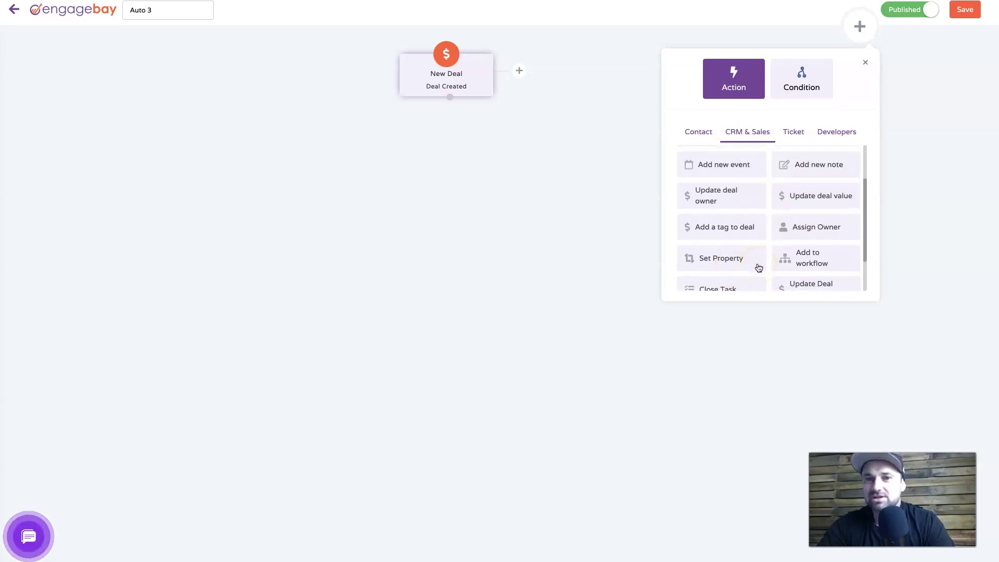
scroll(780, 214, "up", 1)
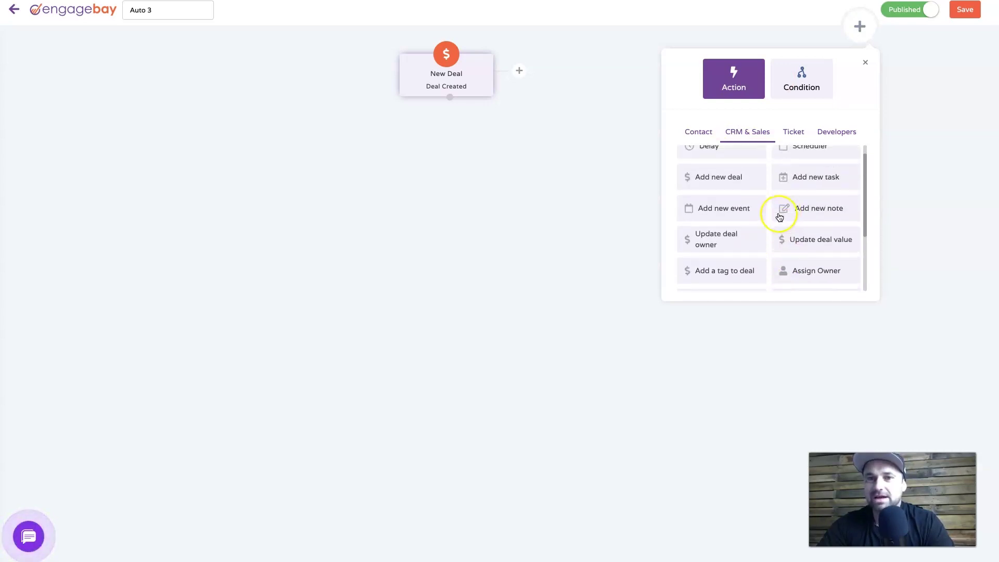
left_click(799, 178)
left_click(713, 204)
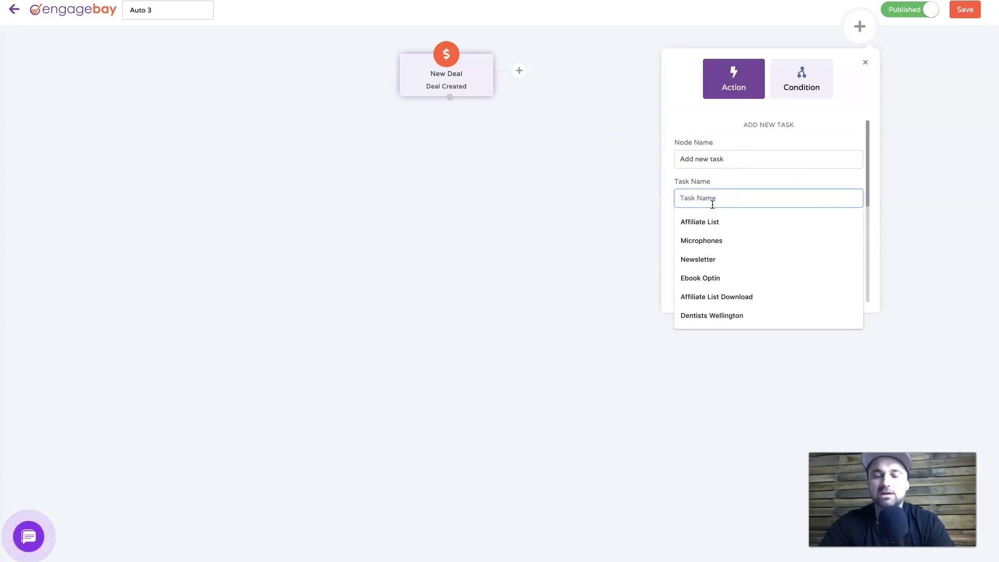
type("Call for Coffee Catch Up")
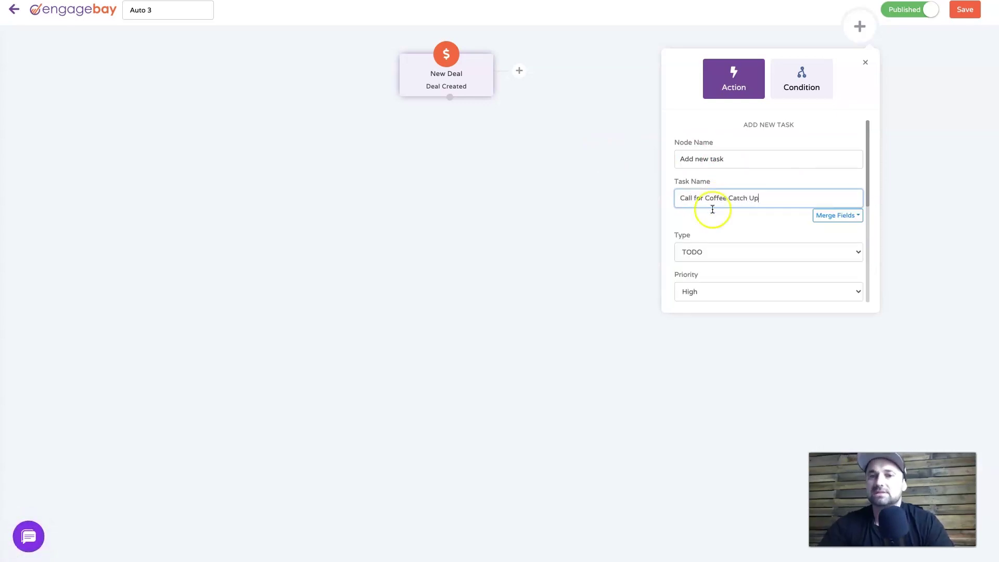
scroll(712, 261, "down", 5)
left_click(728, 216)
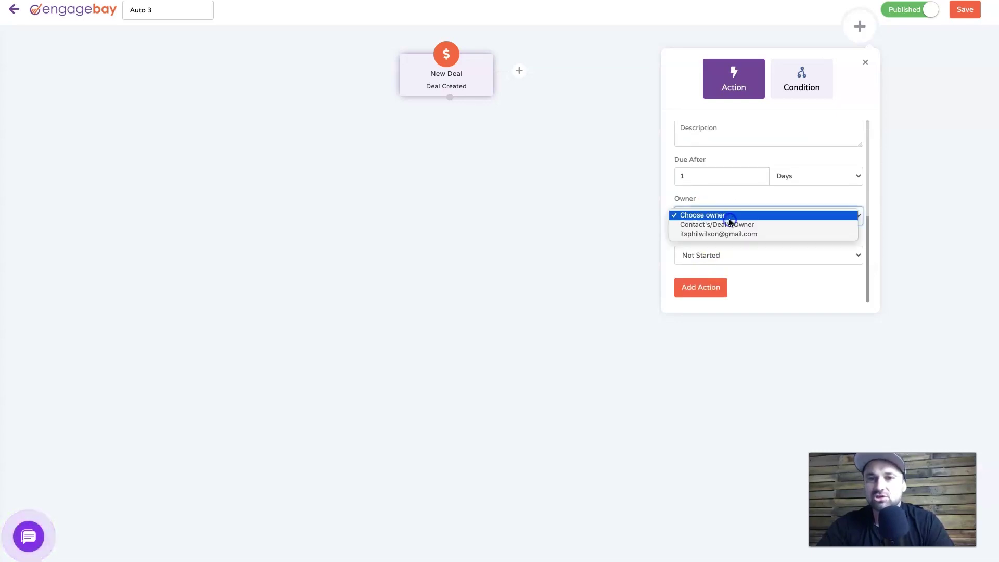
left_click(718, 234)
left_click(700, 287)
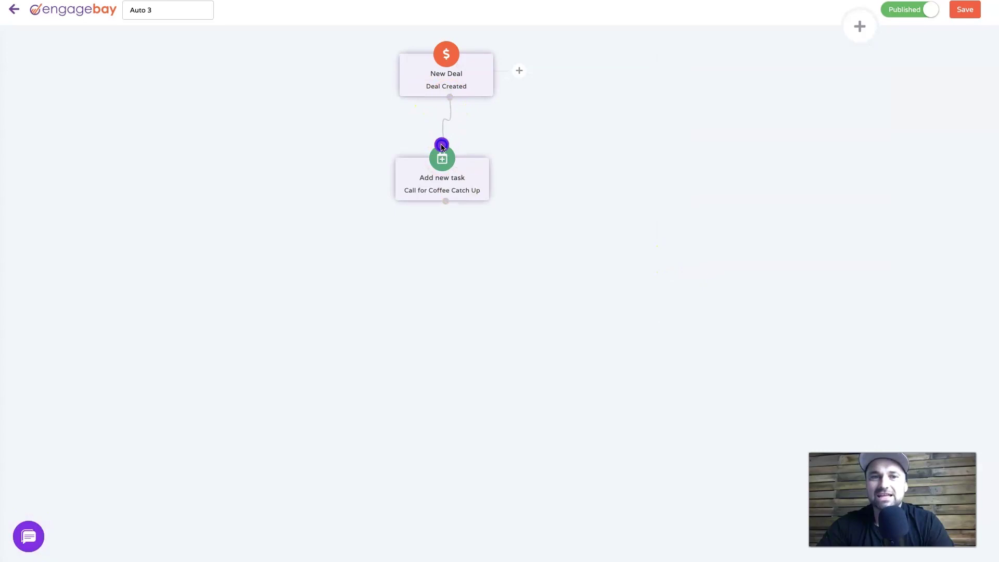
left_click_drag(440, 148, 441, 145)
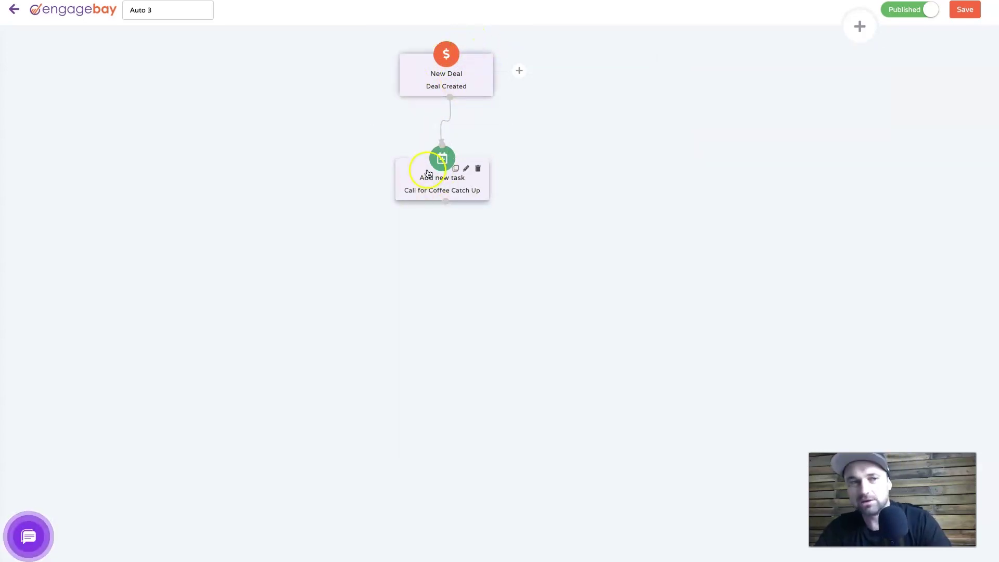
left_click_drag(446, 181, 453, 192)
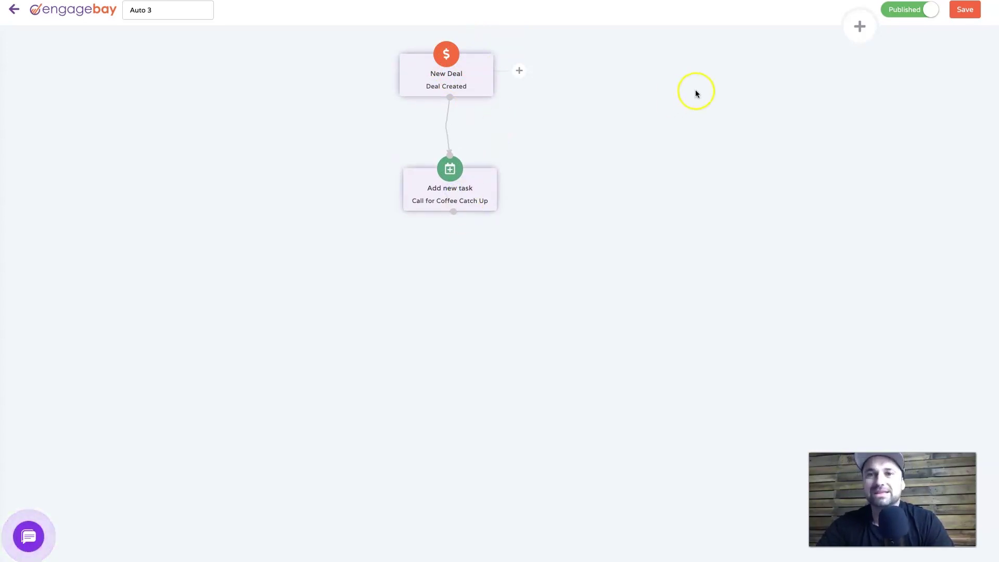
Add a 1-week Delay action connected beneath the task node, and save the automation before returning to the automations list
left_click(854, 32)
scroll(764, 219, "down", 2)
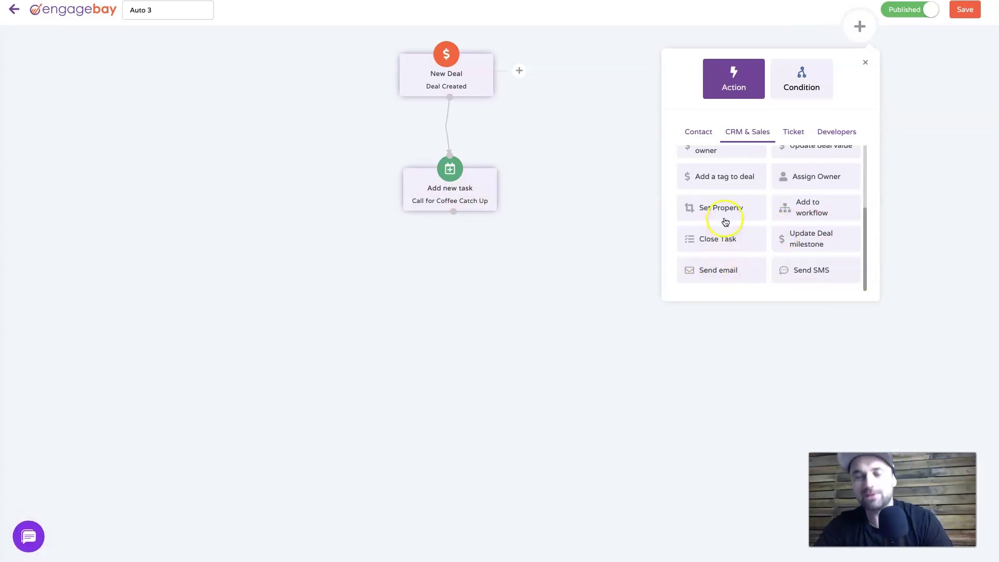
scroll(723, 221, "up", 2)
scroll(807, 225, "down", 2)
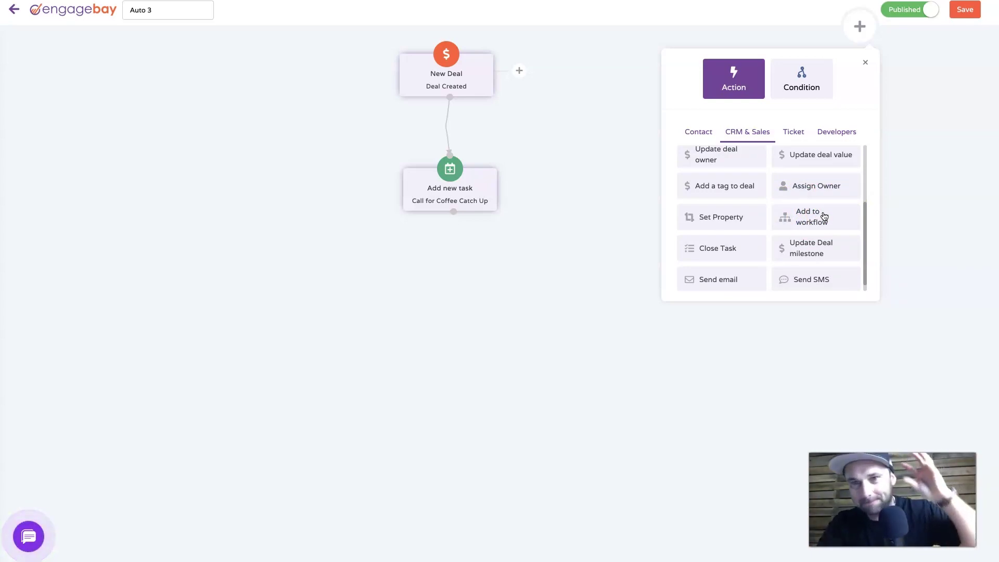
scroll(821, 206, "up", 3)
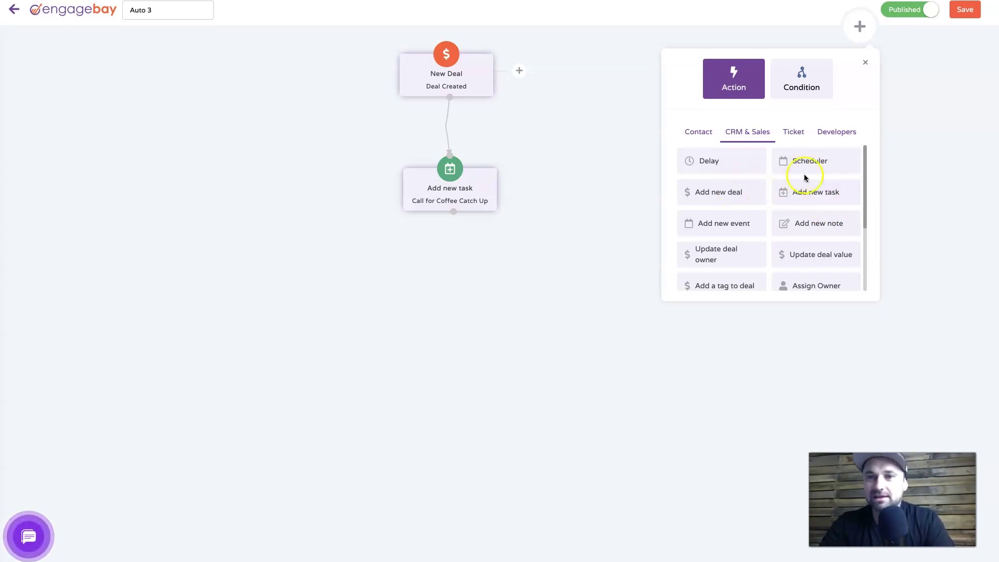
left_click(731, 162)
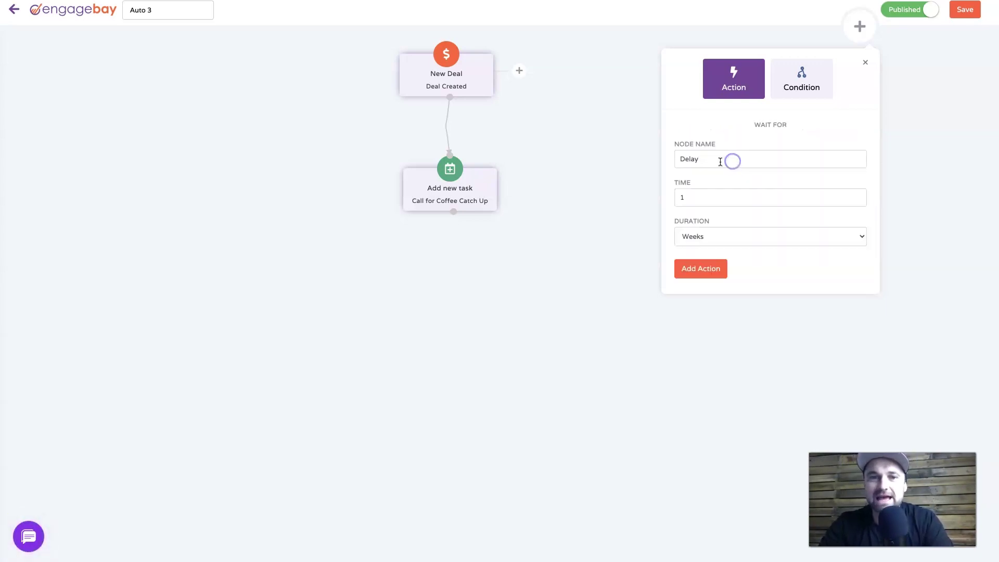
left_click(683, 268)
left_click(474, 282)
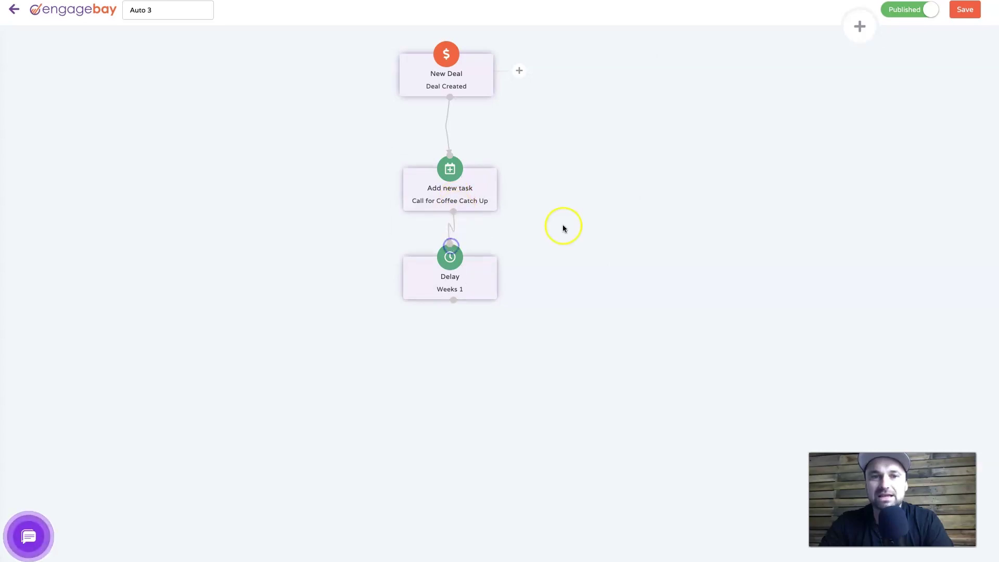
left_click(961, 9)
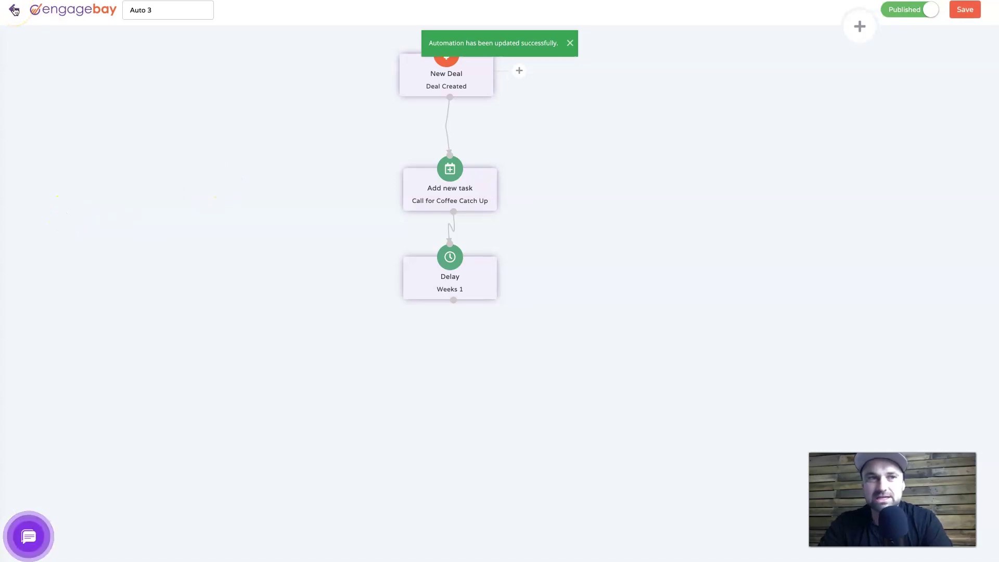
left_click(14, 9)
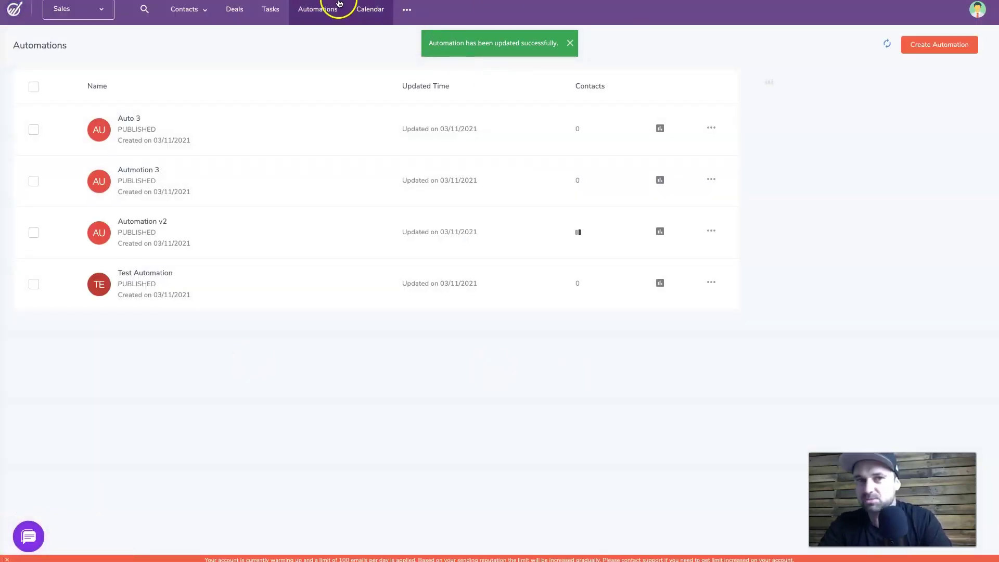
View the sales calendar and check the remaining options of the Sales module
left_click(371, 10)
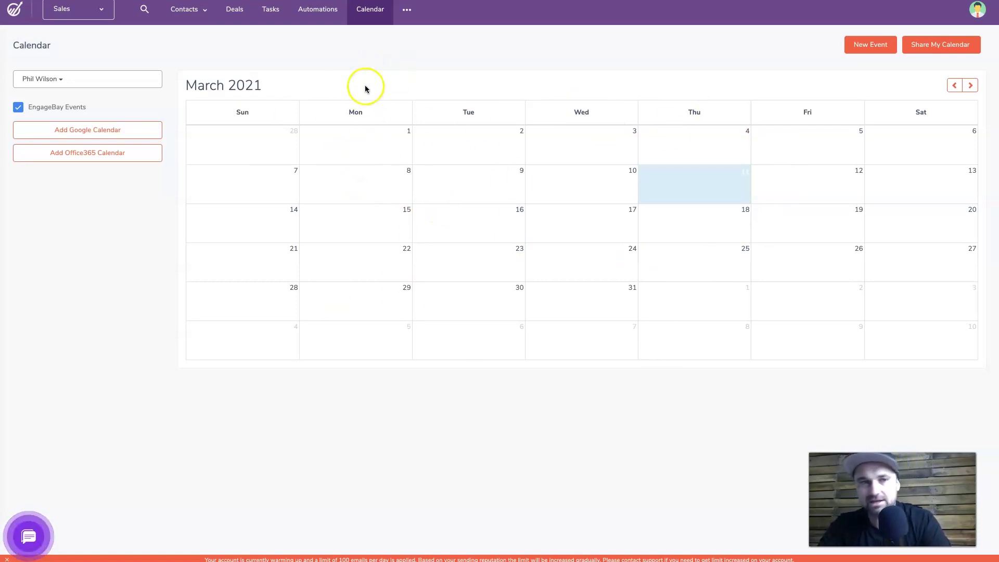
left_click(411, 10)
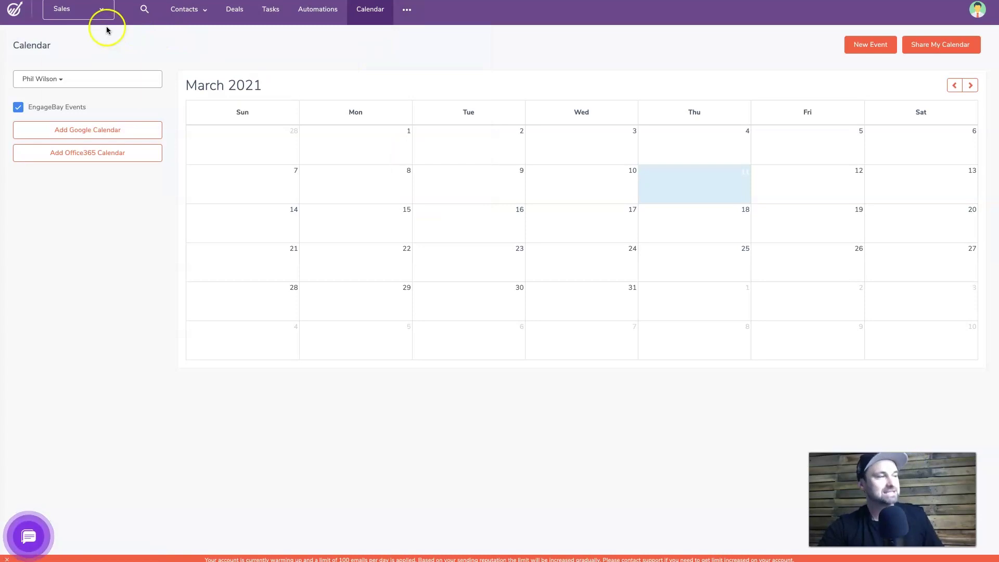
Switch to the Service module, view its dashboard and open the tickets list
mouse_move(105, 16)
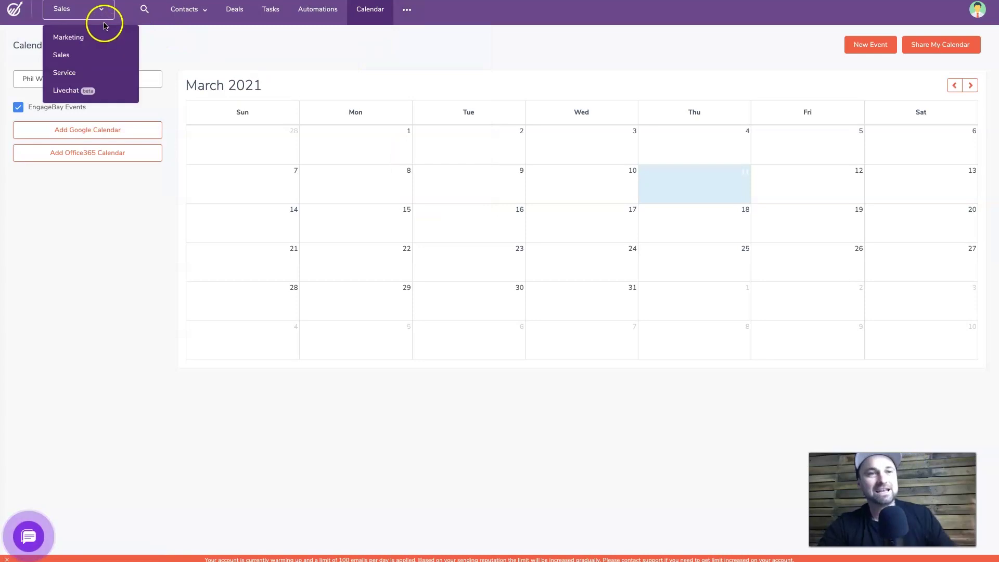
left_click(99, 70)
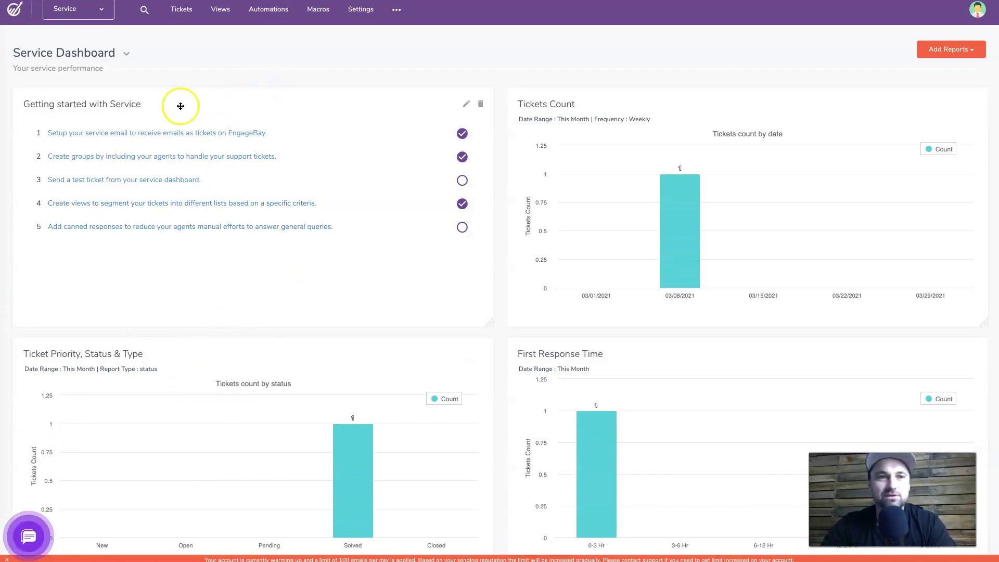
left_click(178, 10)
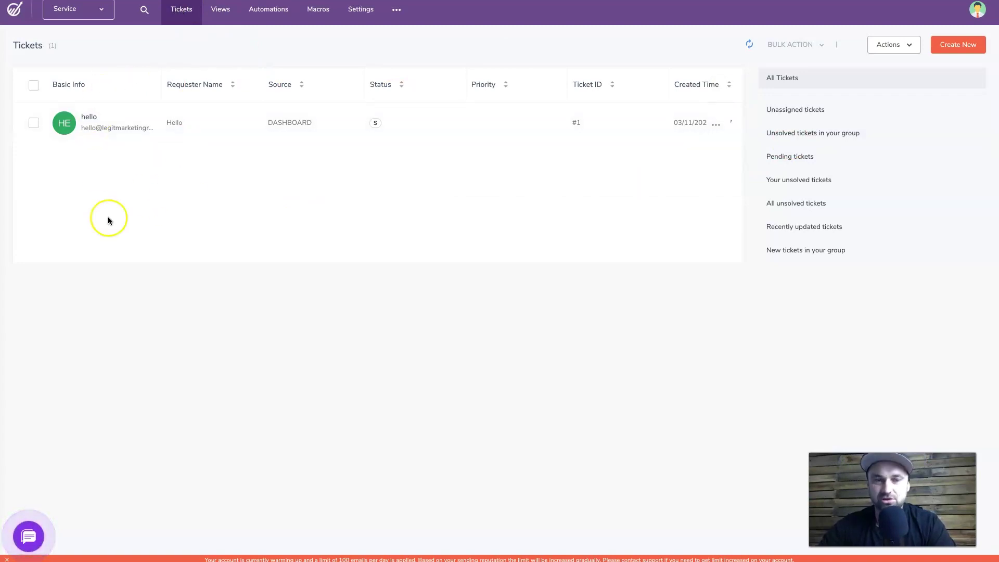
Examine the fields of the new ticket form and close it without submitting
left_click(958, 45)
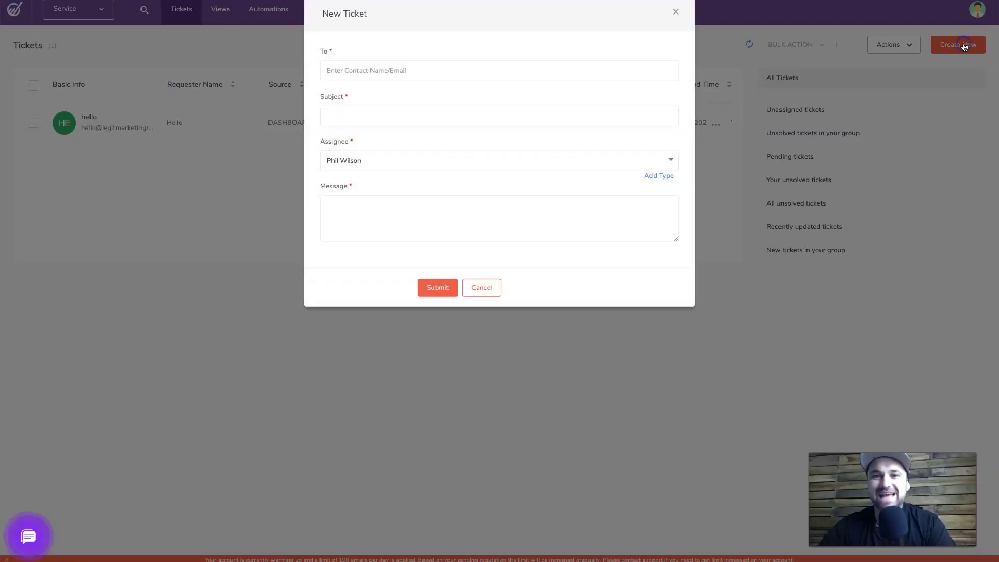
left_click(406, 85)
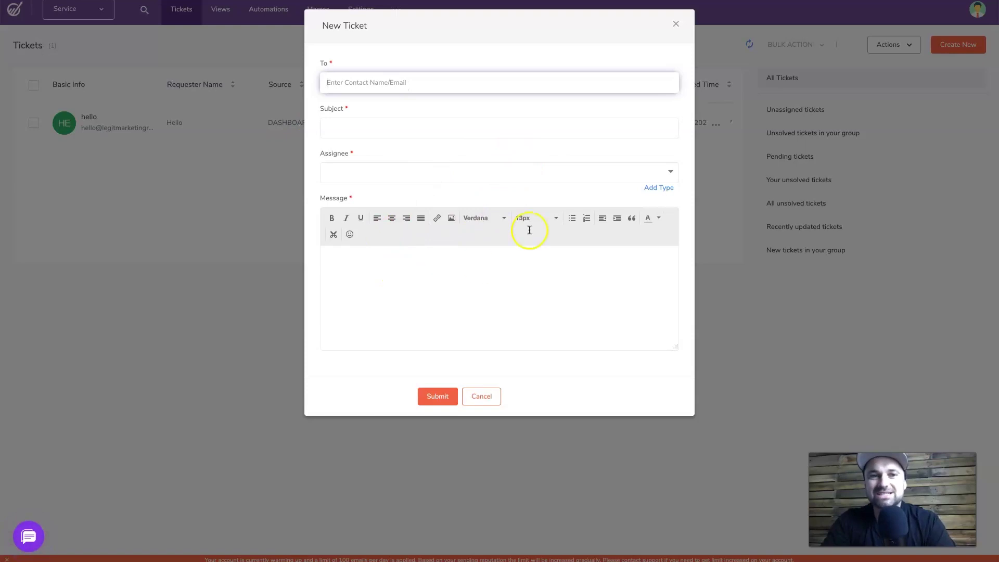
left_click(672, 24)
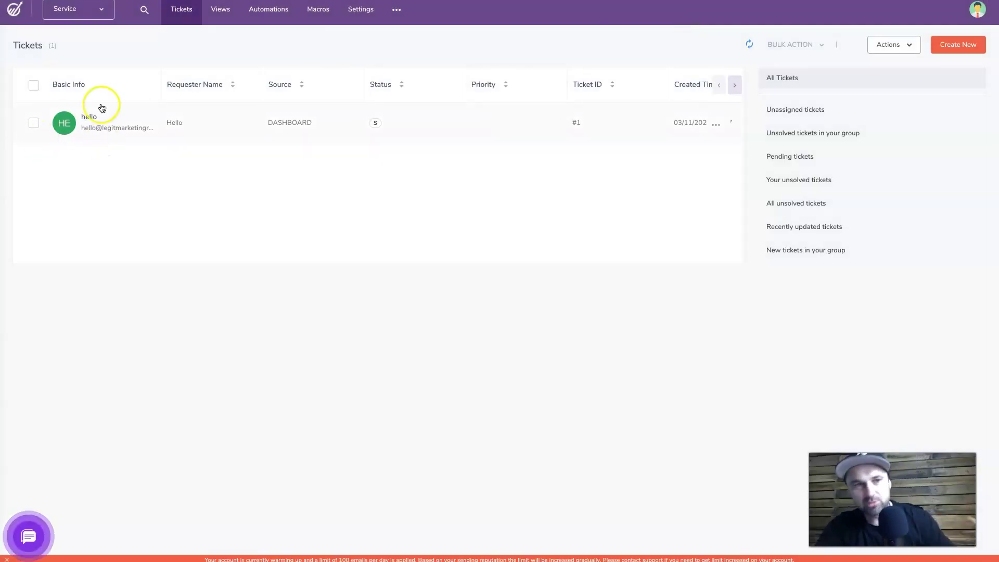
Open the existing ticket, read through its conversation notes and show the status options for submitting a reply
left_click(96, 131)
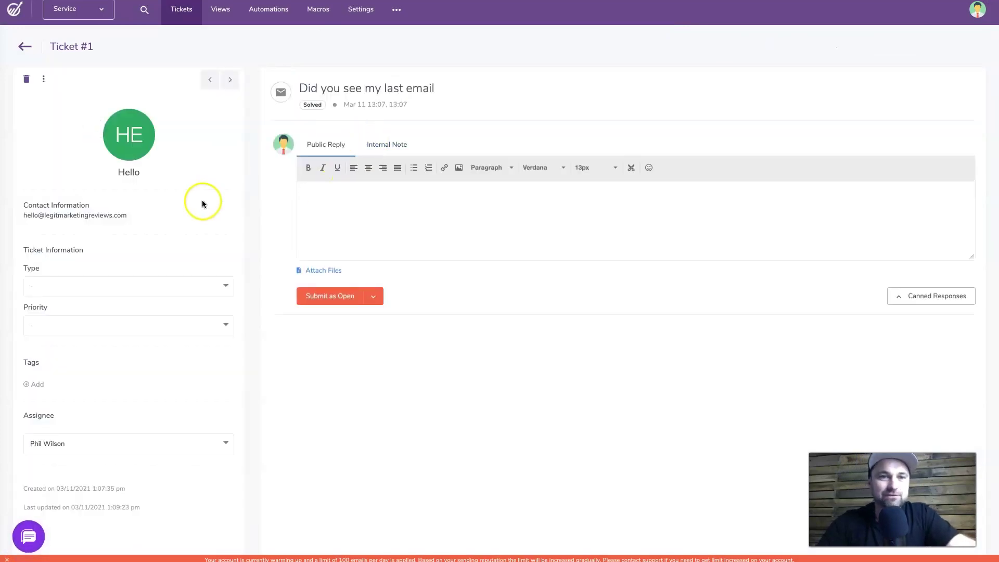
scroll(333, 366, "down", 3)
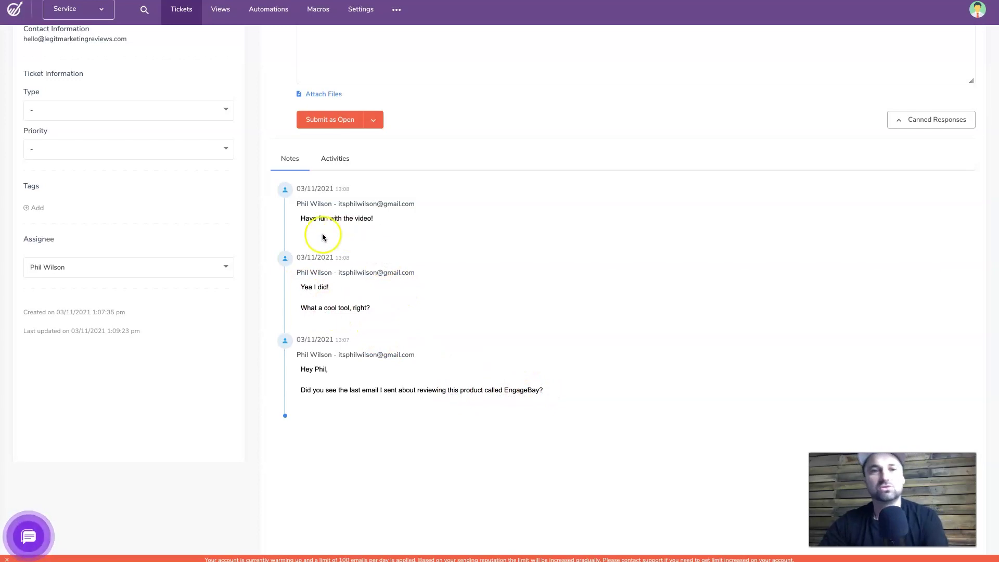
scroll(388, 214, "up", 4)
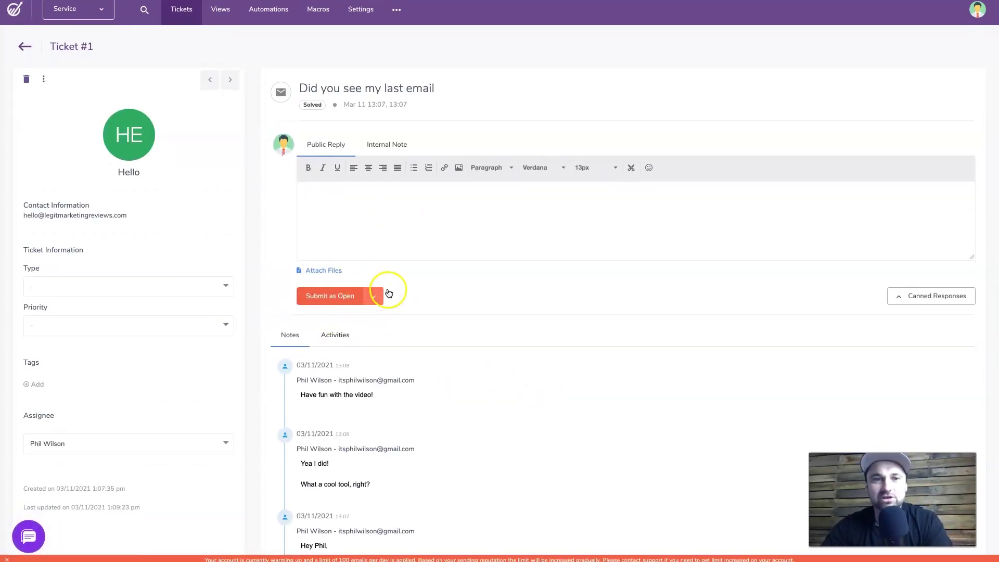
left_click(376, 298)
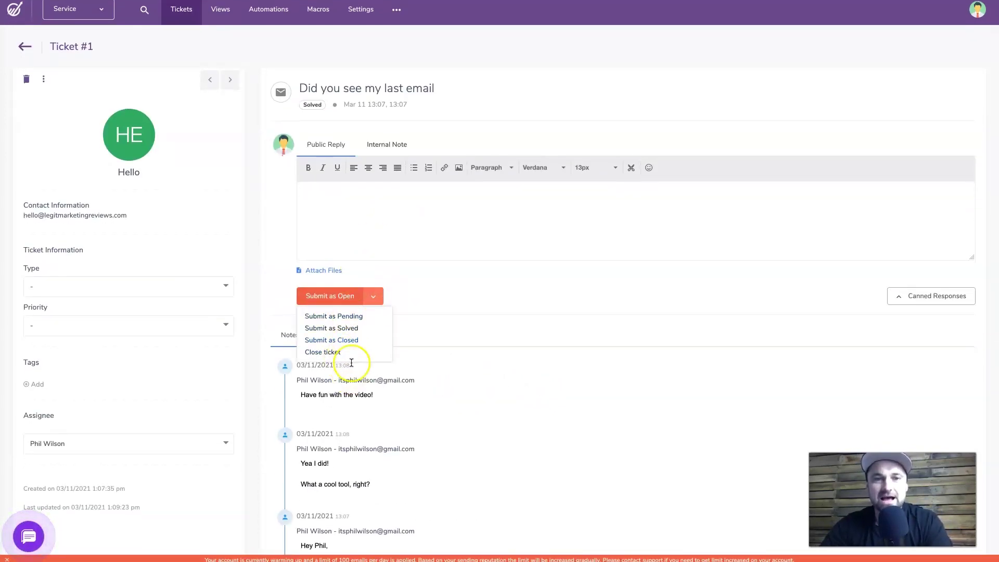
Close the reply status options without submitting and check the remaining options of the Service module
left_click(399, 301)
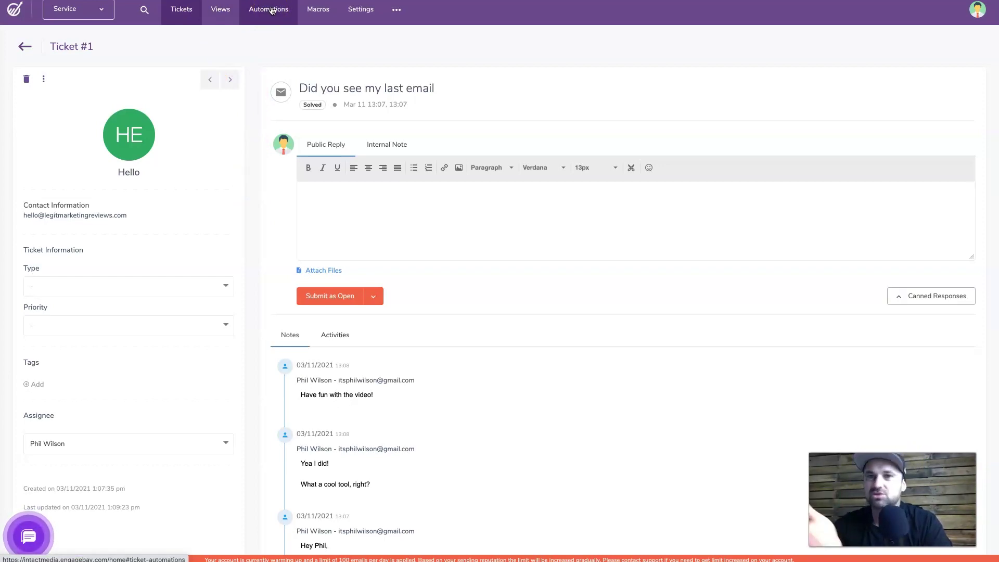
left_click(287, 20)
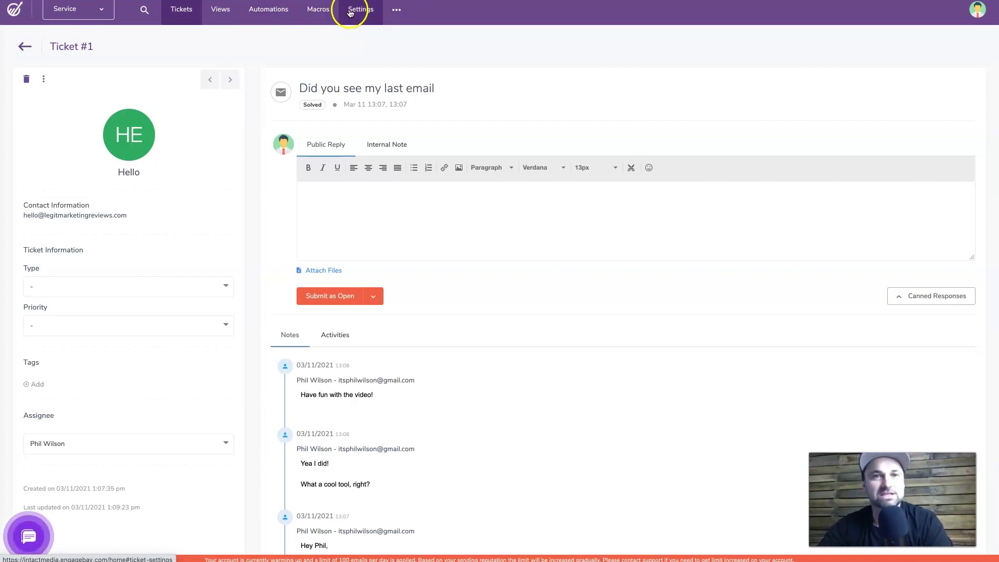
left_click(396, 14)
mouse_move(401, 17)
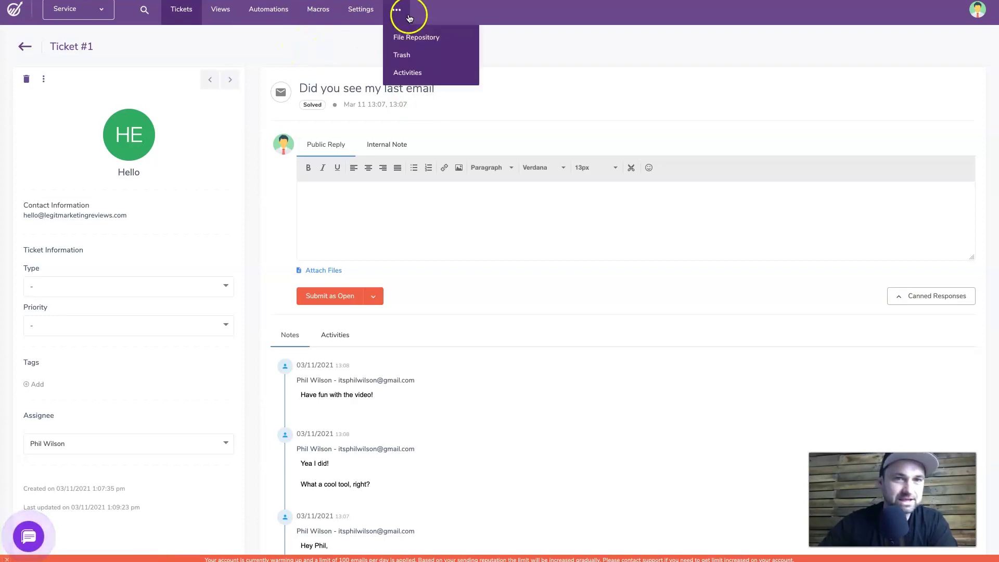
Switch to the Livechat module, check its additional options and view the Livechat Dashboard
mouse_move(68, 11)
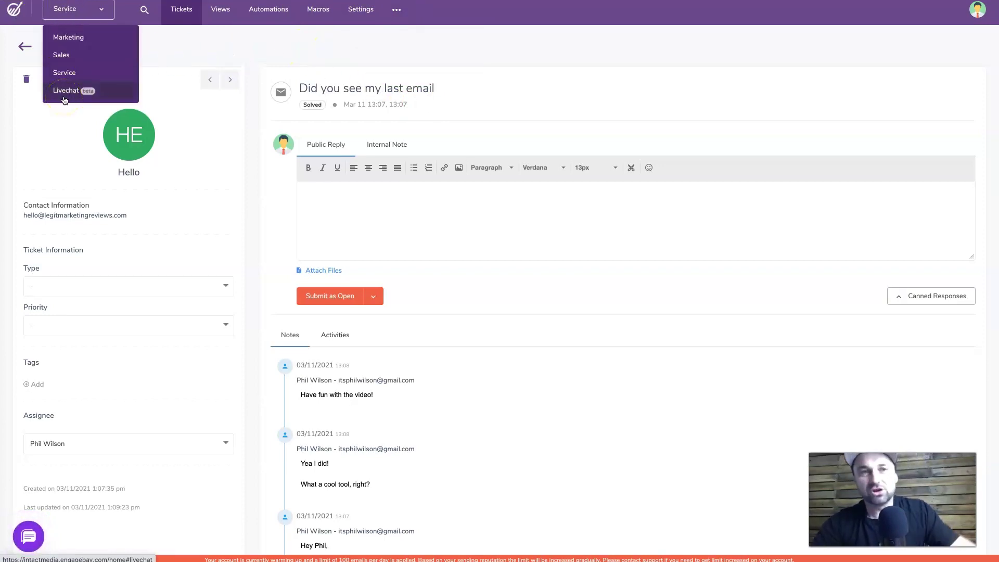
left_click(65, 90)
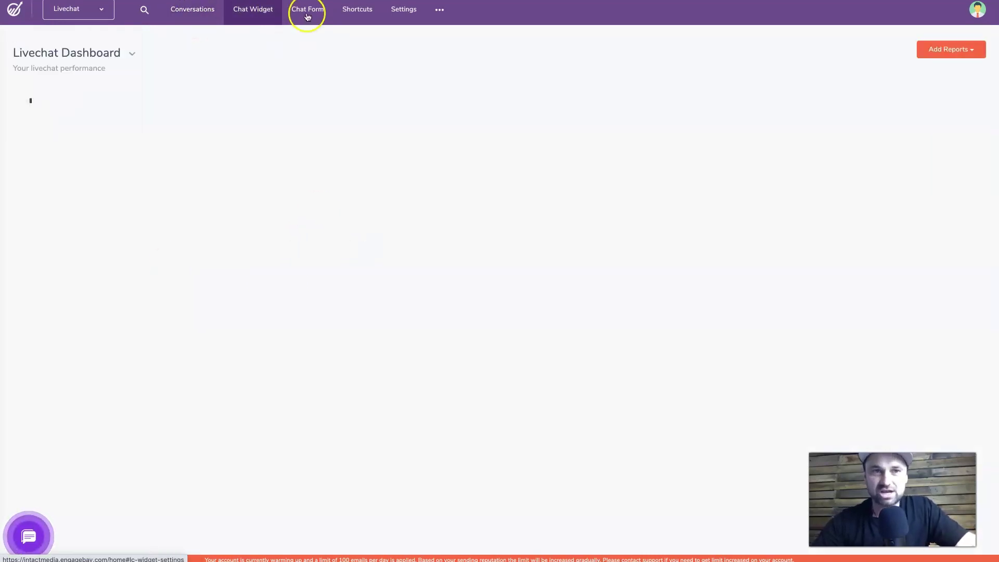
left_click(439, 10)
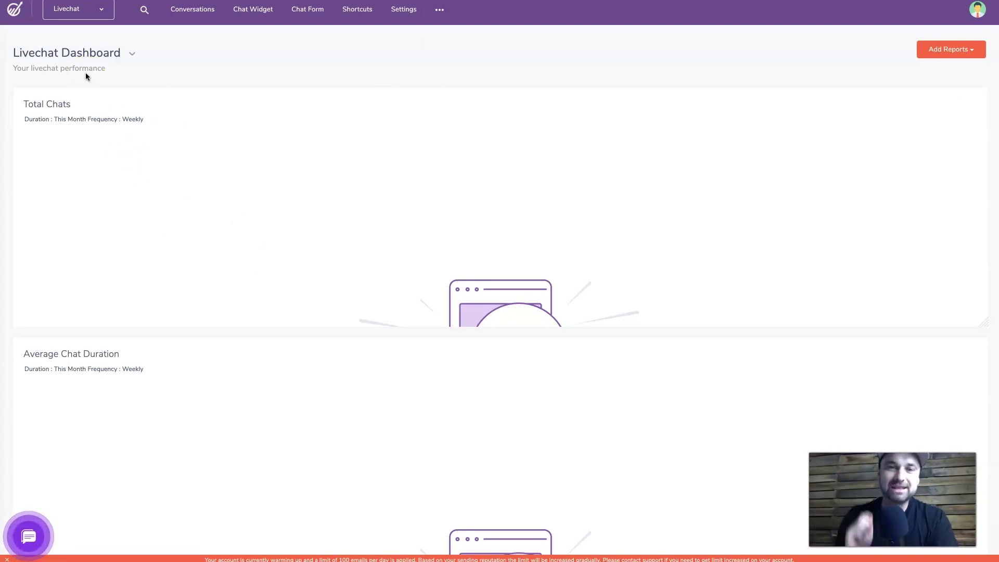
left_click(40, 3)
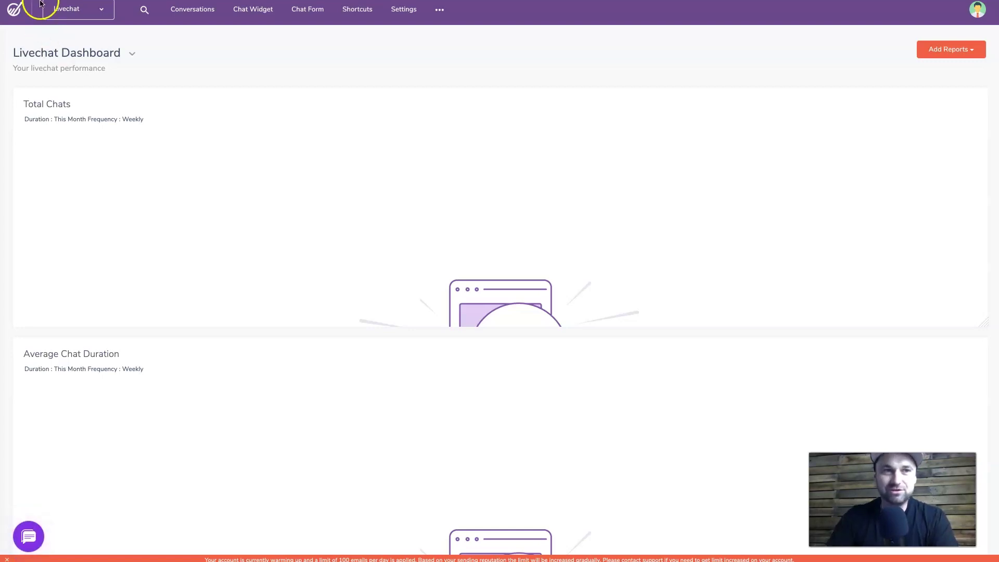